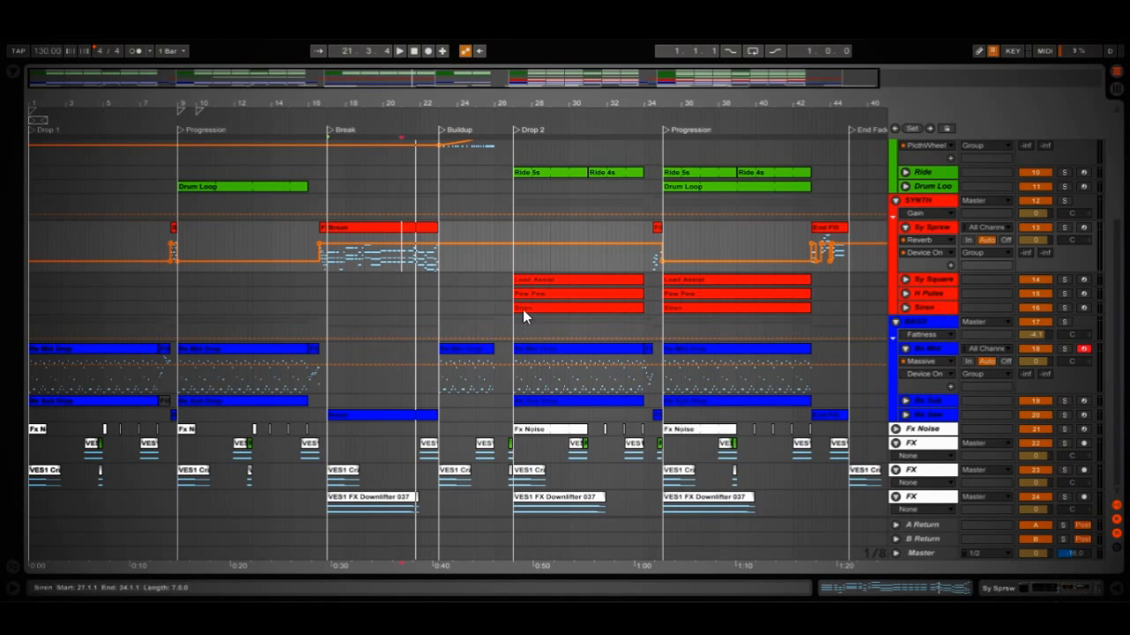
# Look over the arrangement's tracks and play it from bar 6 into the Progression section.
pyautogui.scroll(5, 494, 397)
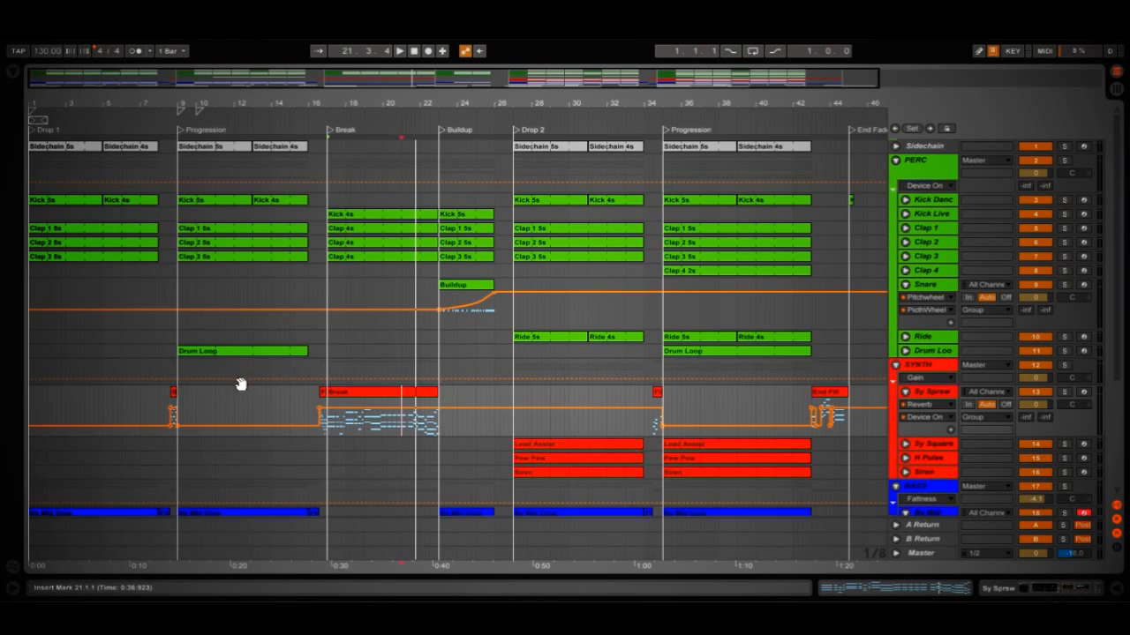
pyautogui.scroll(-5, 322, 353)
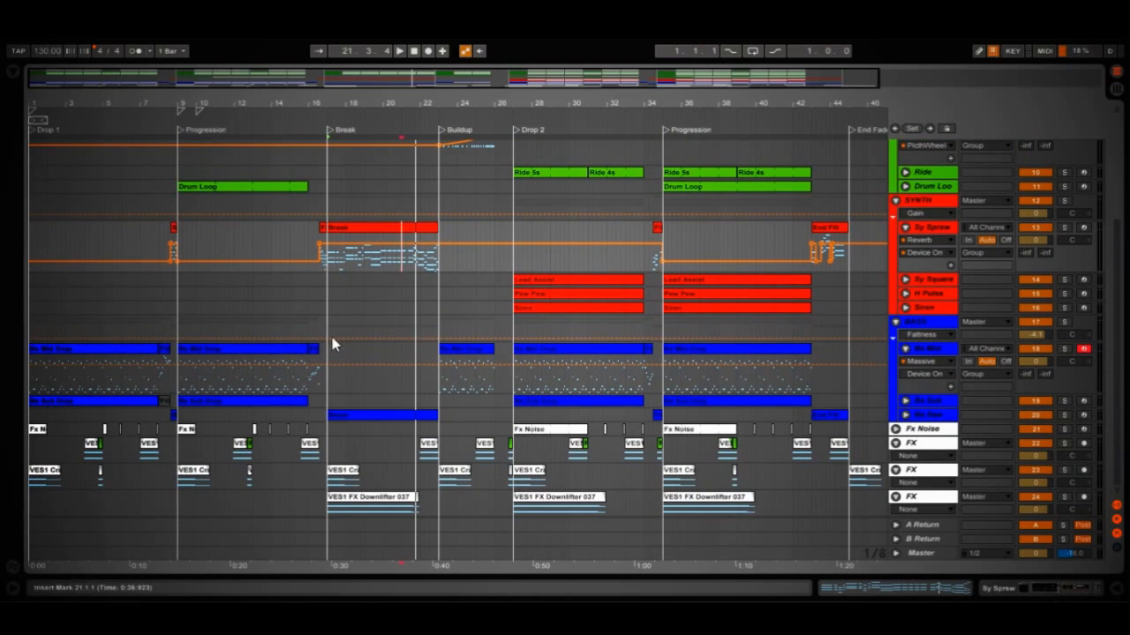
pyautogui.moveTo(120, 107); pyautogui.dragTo(120, 130)
pyautogui.moveTo(164, 285); pyautogui.dragTo(471, 287)
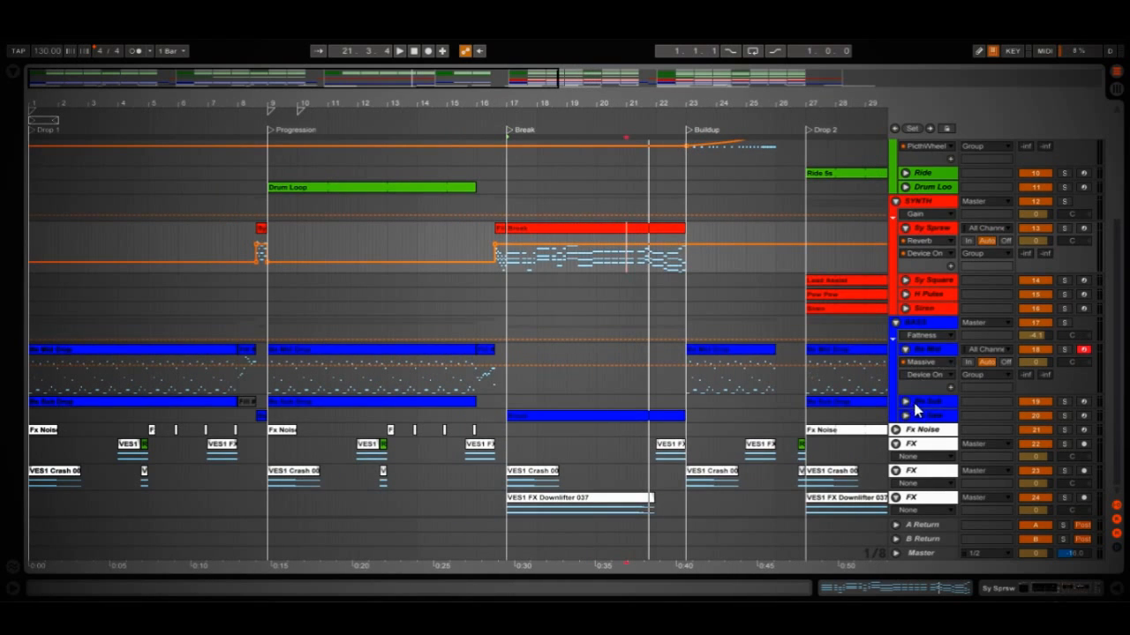
pyautogui.click(934, 351)
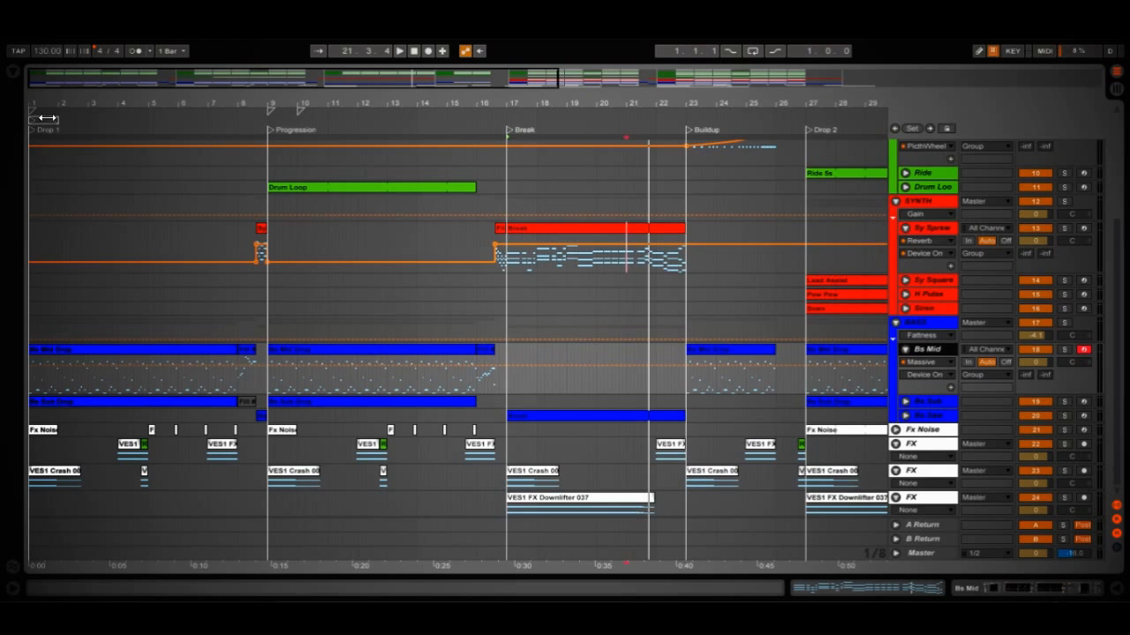
pyautogui.moveTo(150, 109); pyautogui.dragTo(149, 135)
pyautogui.moveTo(553, 285); pyautogui.dragTo(639, 285)
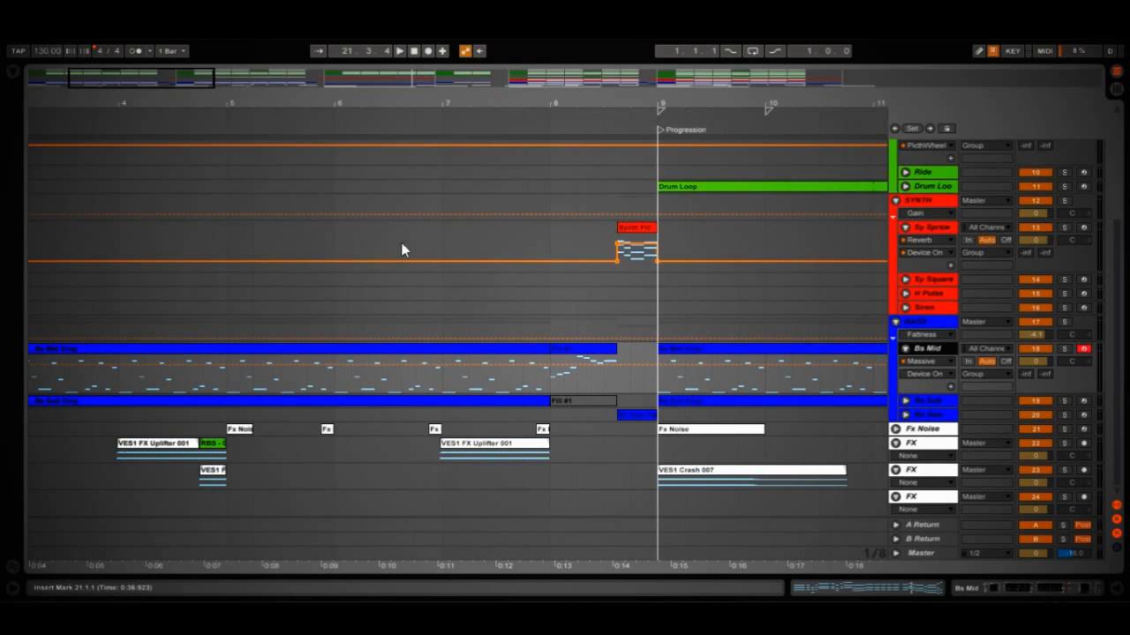
pyautogui.click(334, 239)
pyautogui.press('space')
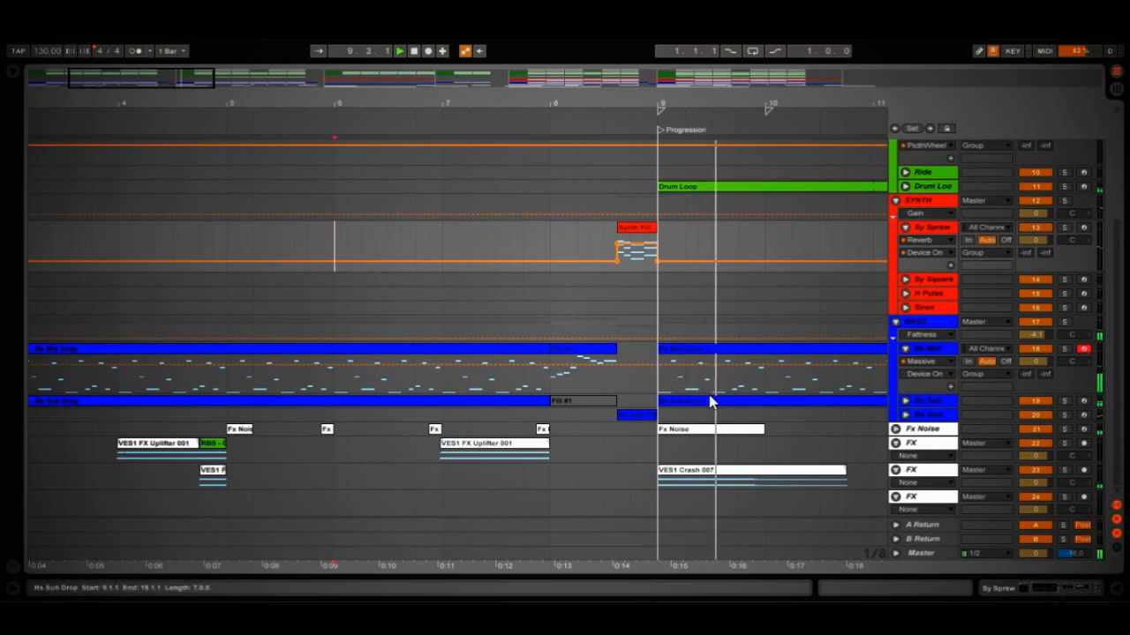
pyautogui.press('space')
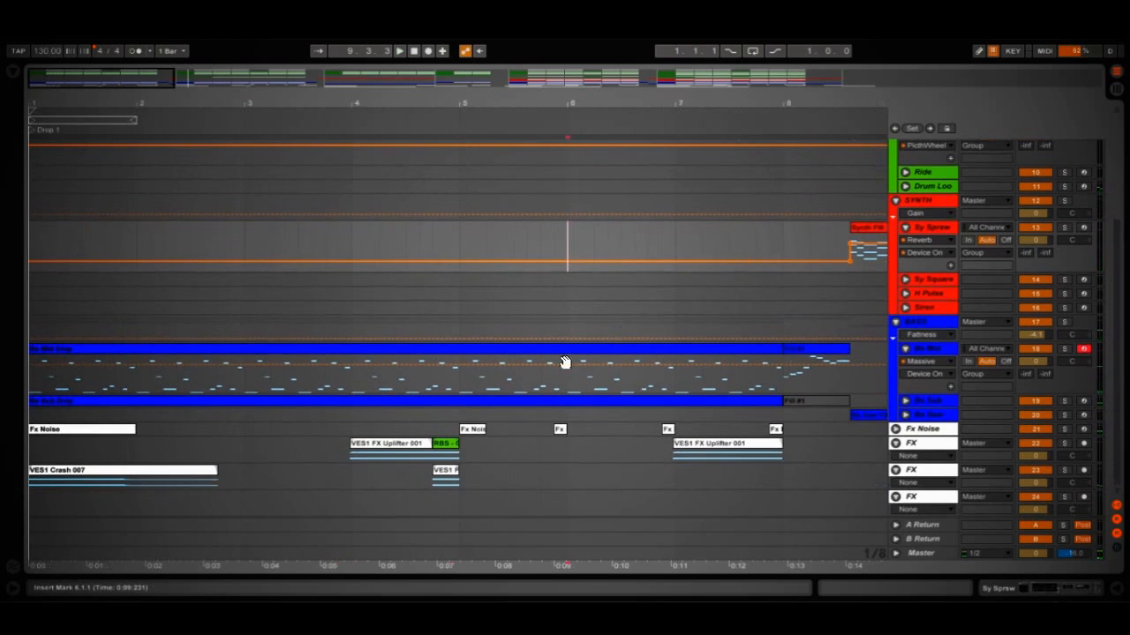
# Solo the Bs Mid track and listen to its bass line from bar 6 and from bar 11.
pyautogui.click(1064, 349)
pyautogui.press('space')
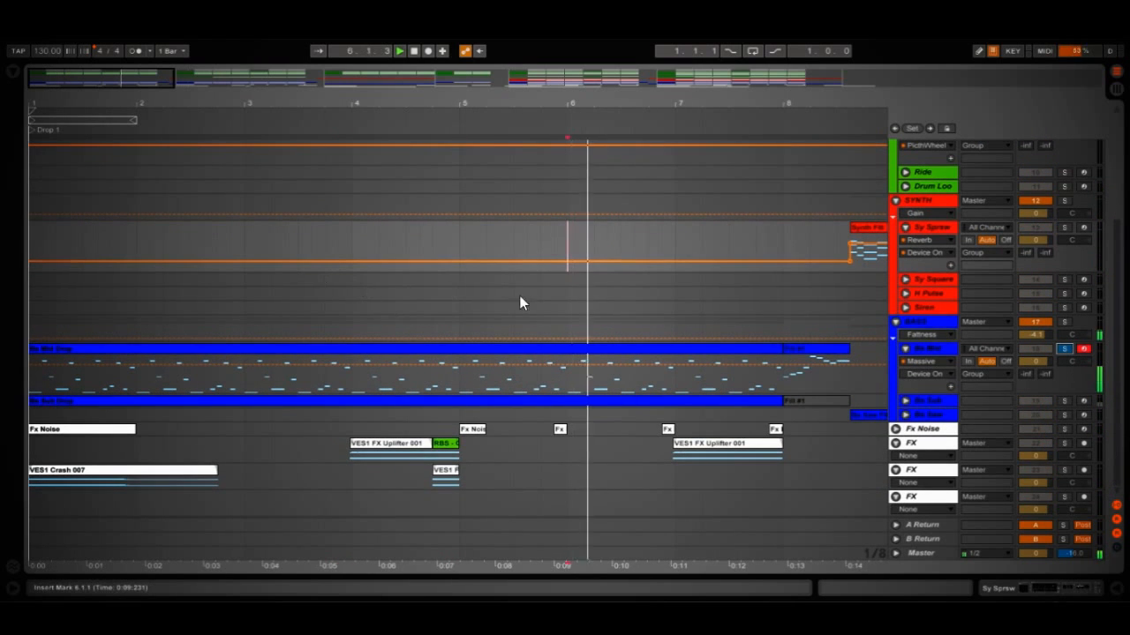
pyautogui.hscroll(5, 637, 353)
pyautogui.click(692, 242)
pyautogui.moveTo(727, 400); pyautogui.dragTo(508, 399)
pyautogui.press('space')
pyautogui.moveTo(666, 354); pyautogui.dragTo(1114, 356)
pyautogui.moveTo(251, 358); pyautogui.dragTo(504, 308)
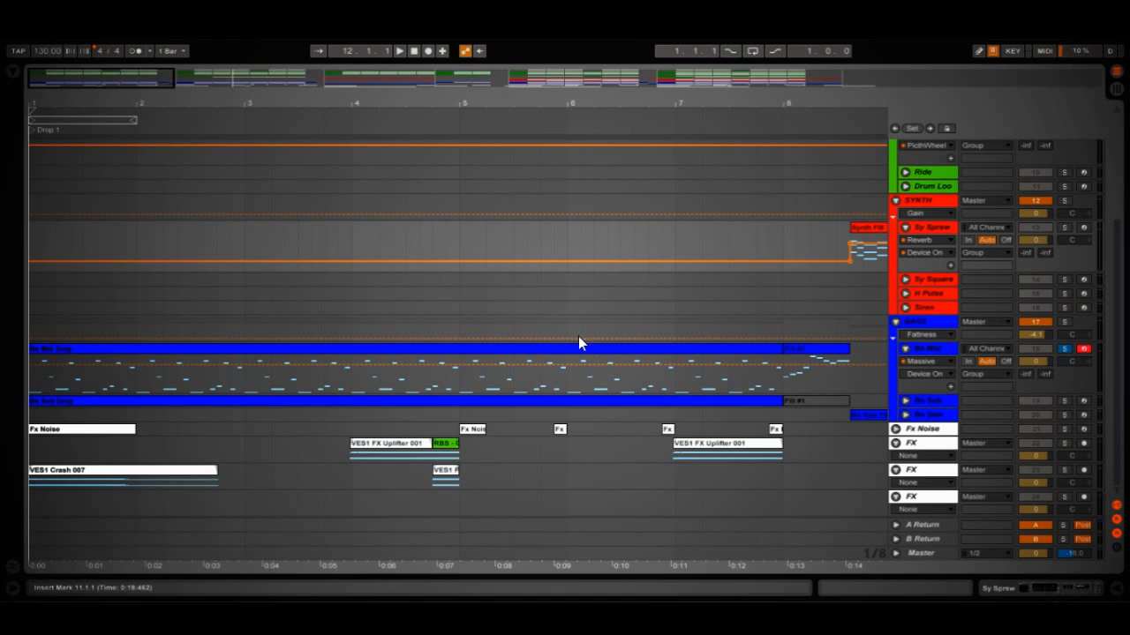
# In Session View, insert a MIDI track after Bs Saw, name it New Bazz and colour it blue.
pyautogui.press('Tab')
pyautogui.click(1117, 590)
pyautogui.moveTo(1059, 218); pyautogui.dragTo(372, 229)
pyautogui.click(628, 90)
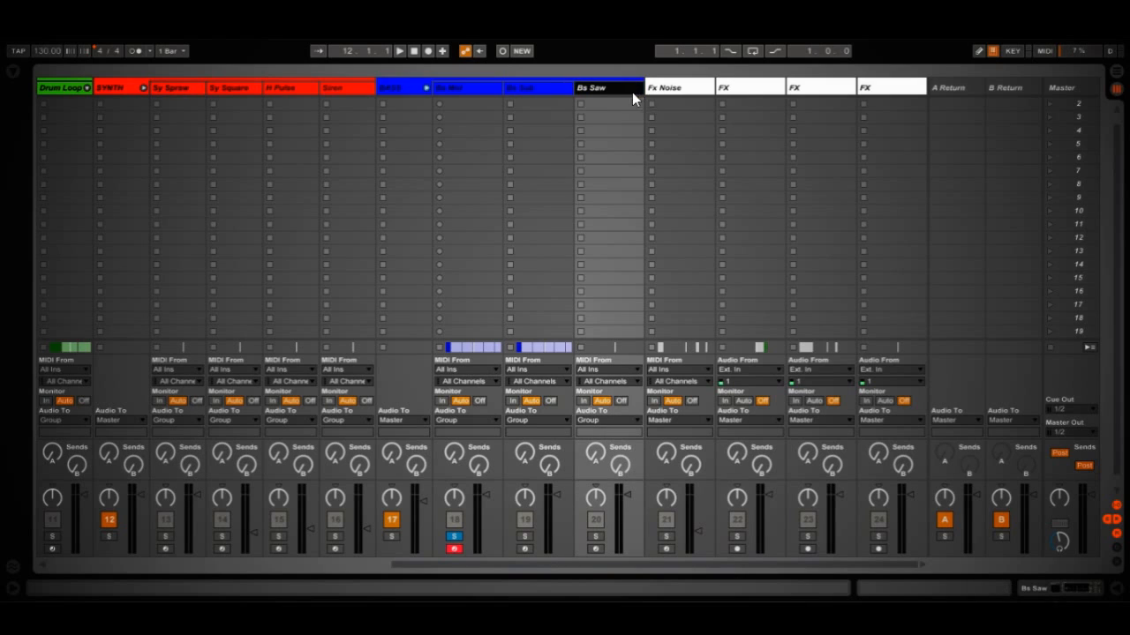
pyautogui.hotkey('ctrl', 'shift', 't')
pyautogui.write('New Bazz')
pyautogui.press('Return')
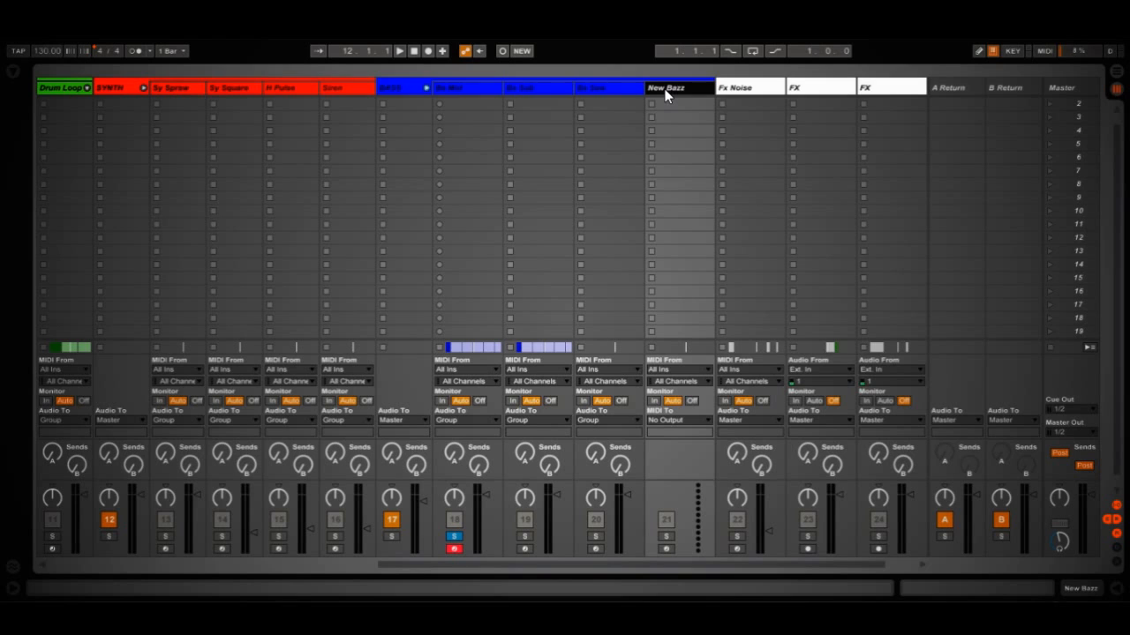
pyautogui.rightClick(682, 86)
pyautogui.click(784, 262)
# Search the browser for Massive, load it onto the New Bazz track and hide the browser.
pyautogui.hotkey('ctrl', 'f')
pyautogui.write('mas')
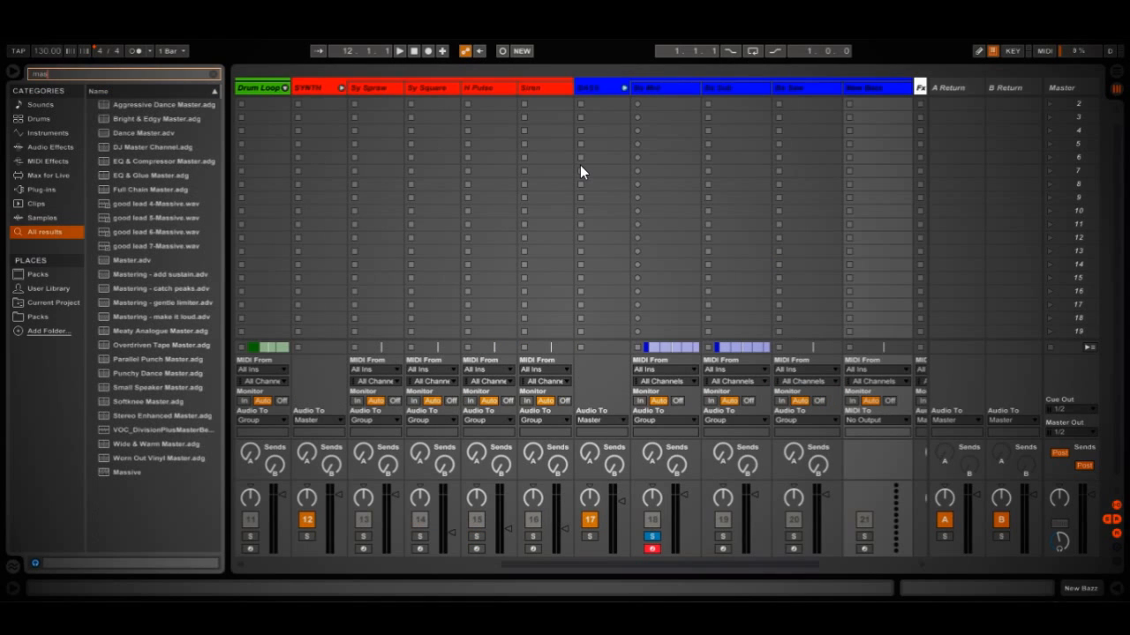
pyautogui.write('t')
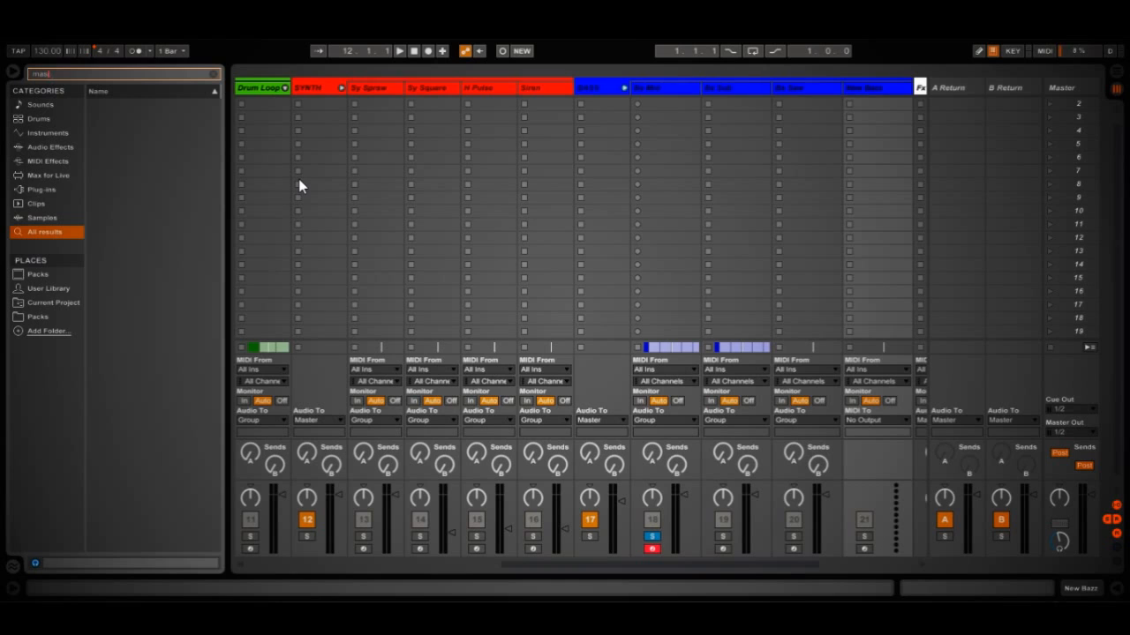
pyautogui.write('si')
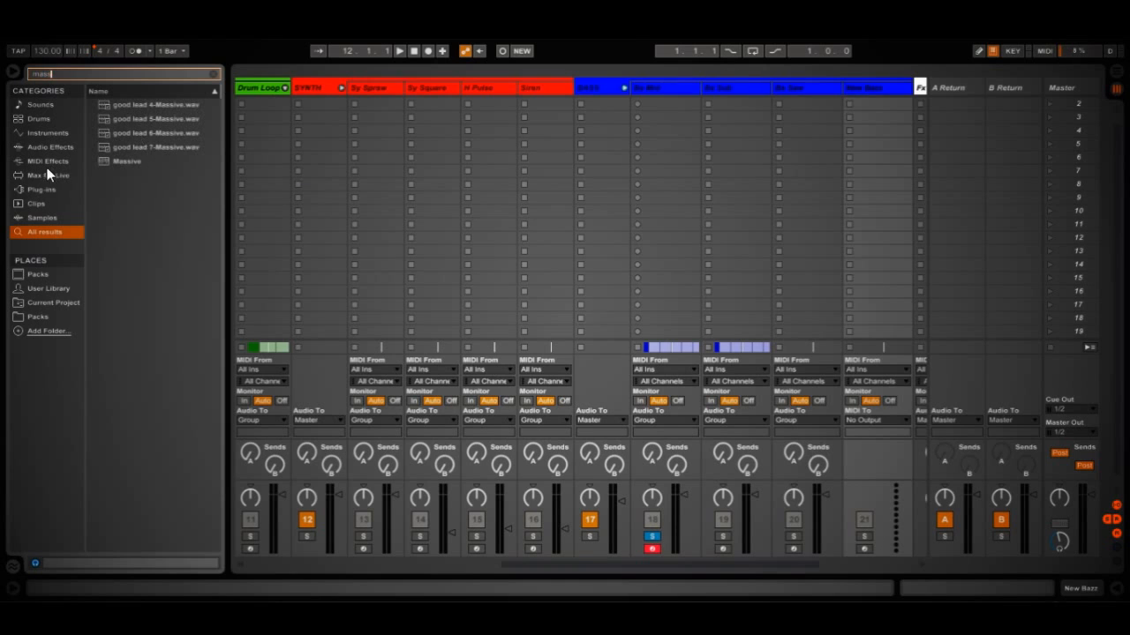
pyautogui.doubleClick(130, 161)
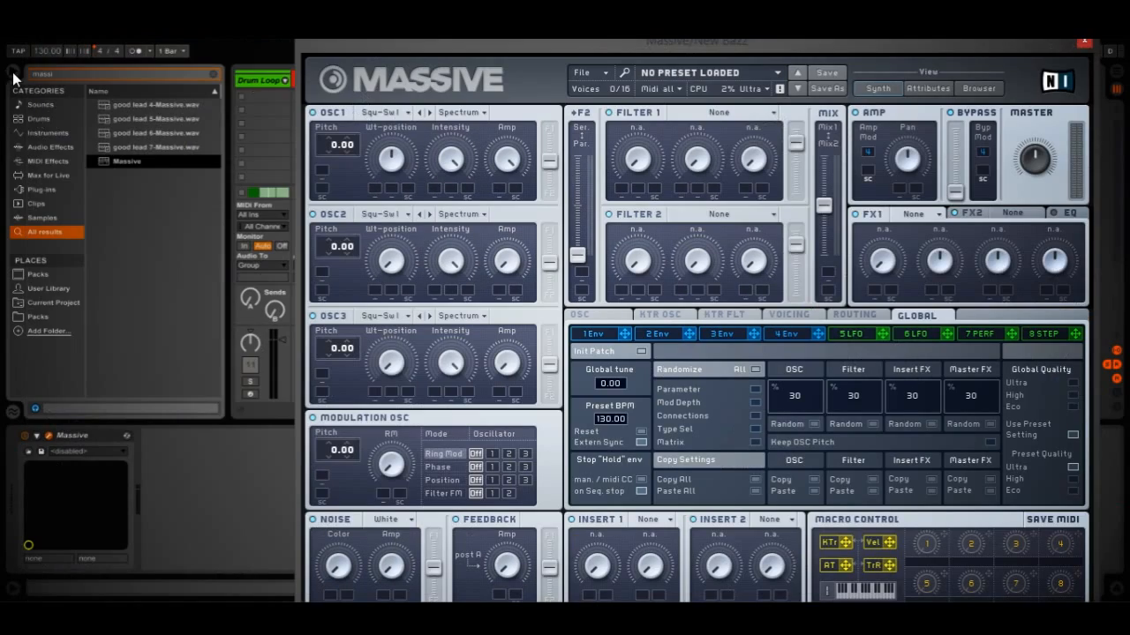
pyautogui.click(13, 76)
# Start a new, empty sound in the Massive synth.
pyautogui.moveTo(687, 41); pyautogui.dragTo(448, 43)
pyautogui.click(333, 49)
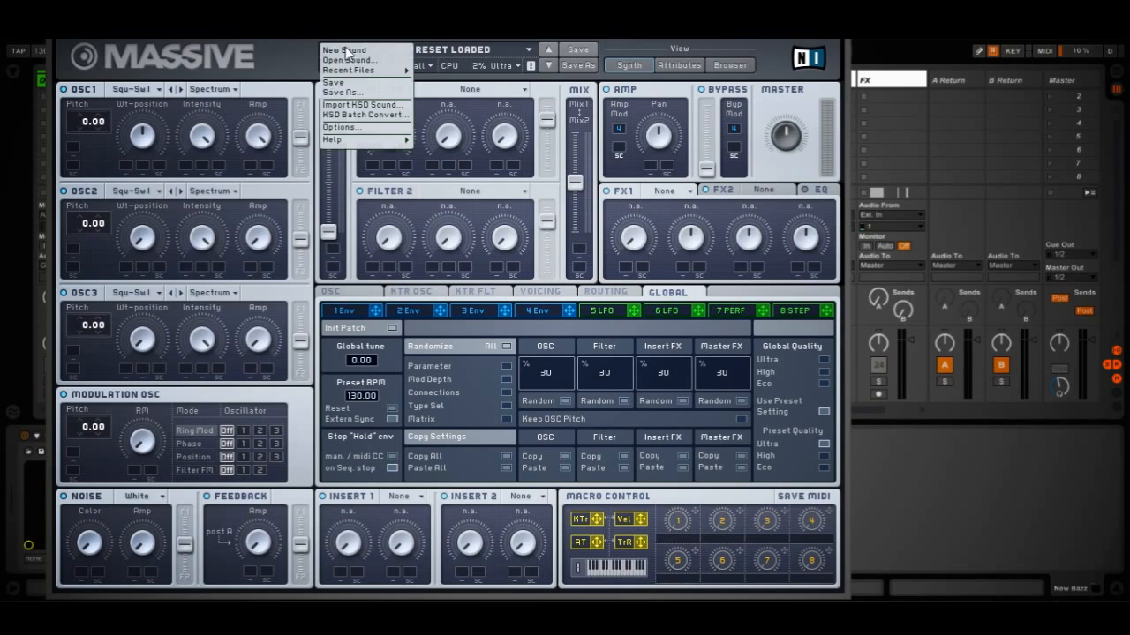
pyautogui.click(348, 50)
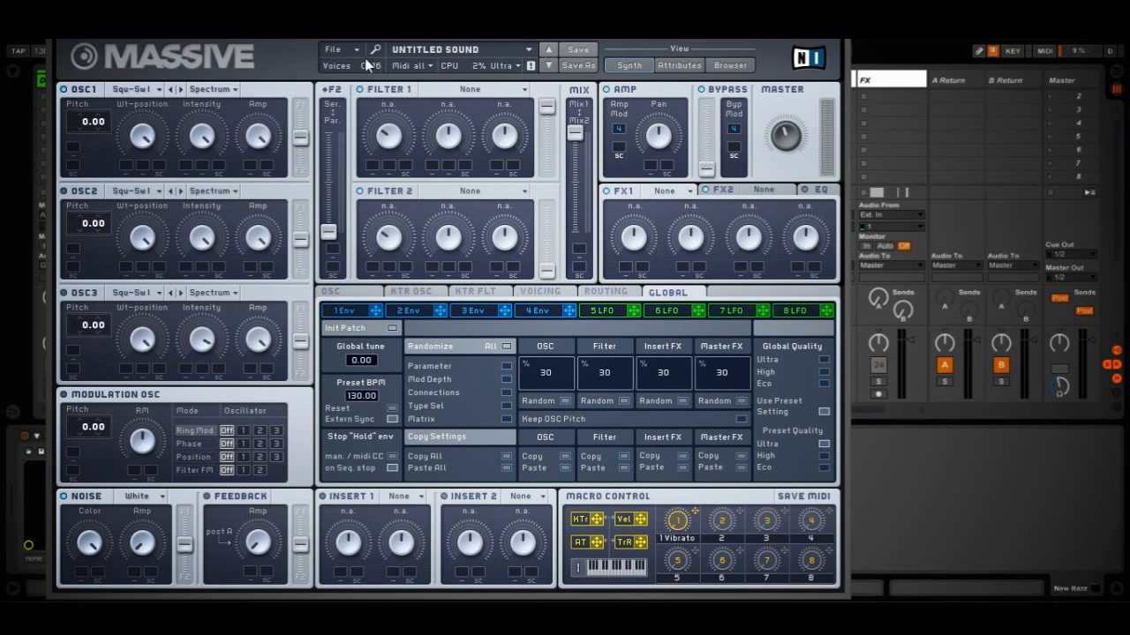
# Solo the New Bazz track and bring the Massive window back into full view.
pyautogui.moveTo(671, 23); pyautogui.dragTo(496, 489)
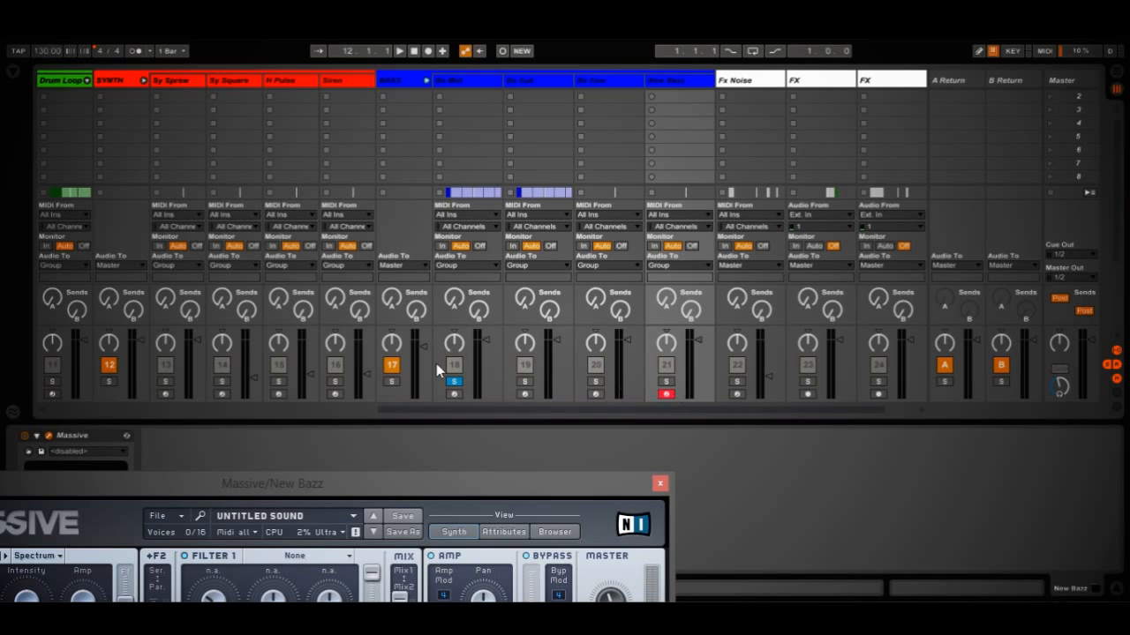
pyautogui.click(666, 381)
pyautogui.moveTo(565, 491); pyautogui.dragTo(733, 484)
pyautogui.moveTo(649, 482); pyautogui.dragTo(689, 23)
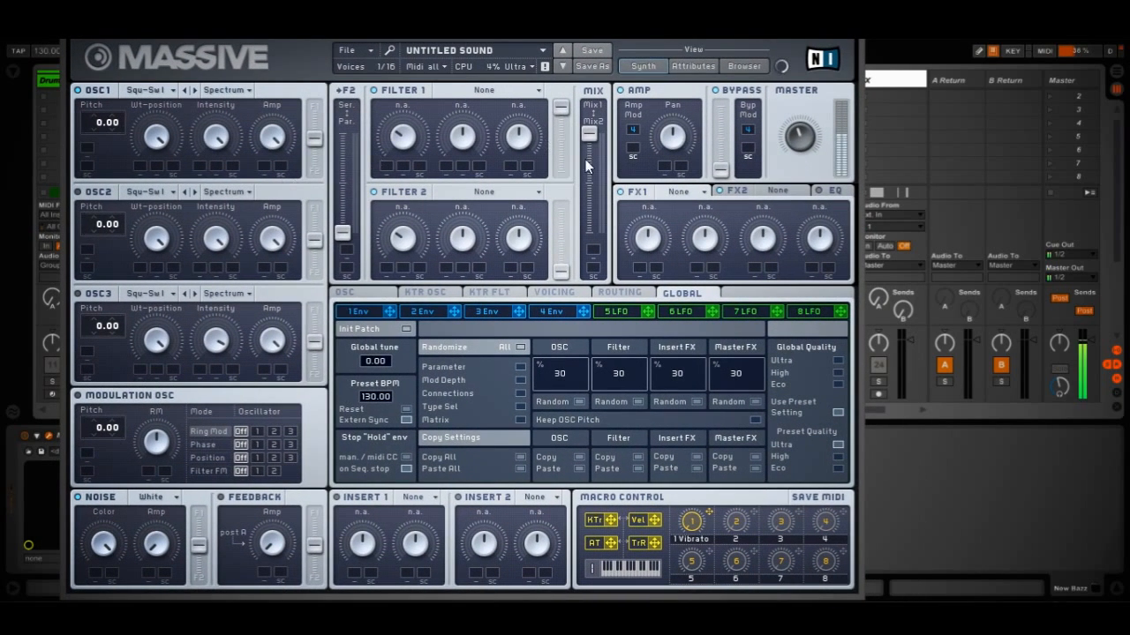
# Turn Massive's master volume down slightly and shorten the attack of envelope 4.
pyautogui.moveTo(802, 132); pyautogui.dragTo(801, 141)
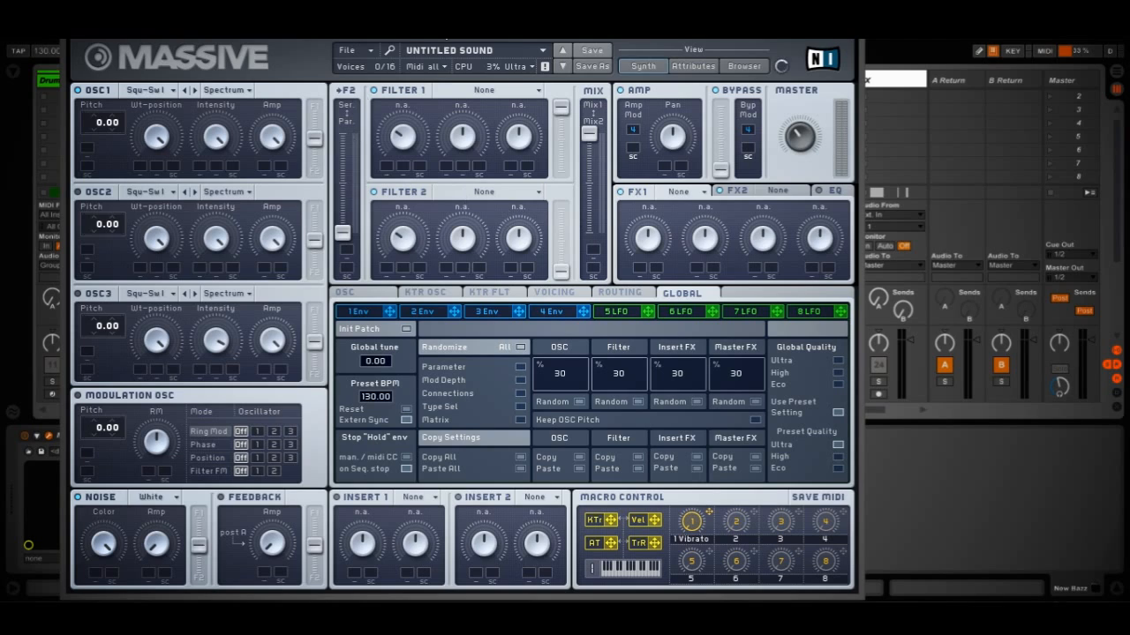
pyautogui.click(565, 312)
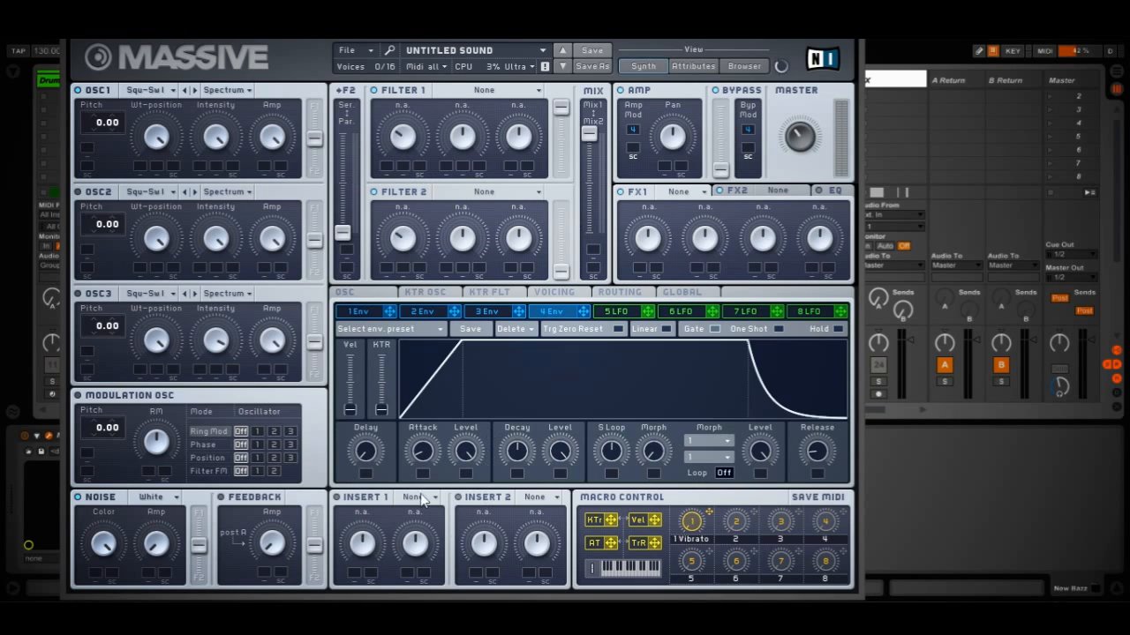
pyautogui.moveTo(427, 452); pyautogui.dragTo(430, 458)
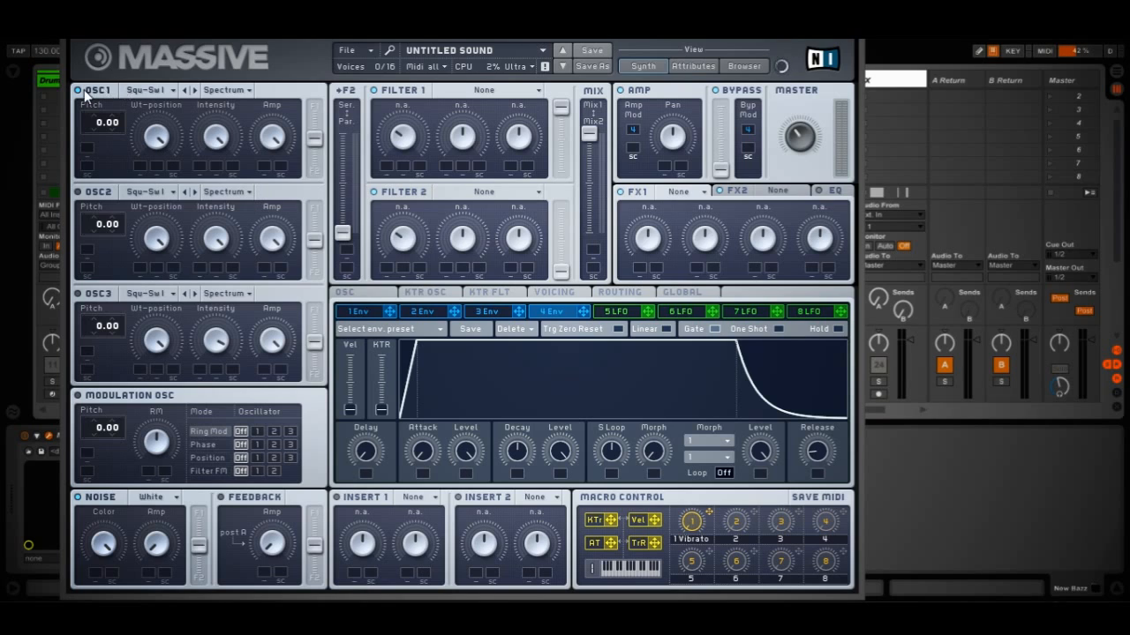
# Set OSC1 to the Gentle Speech wavetable in Bend- mode with pitch -12.00, reduced intensity and output routed fully to Filter 1.
pyautogui.click(161, 93)
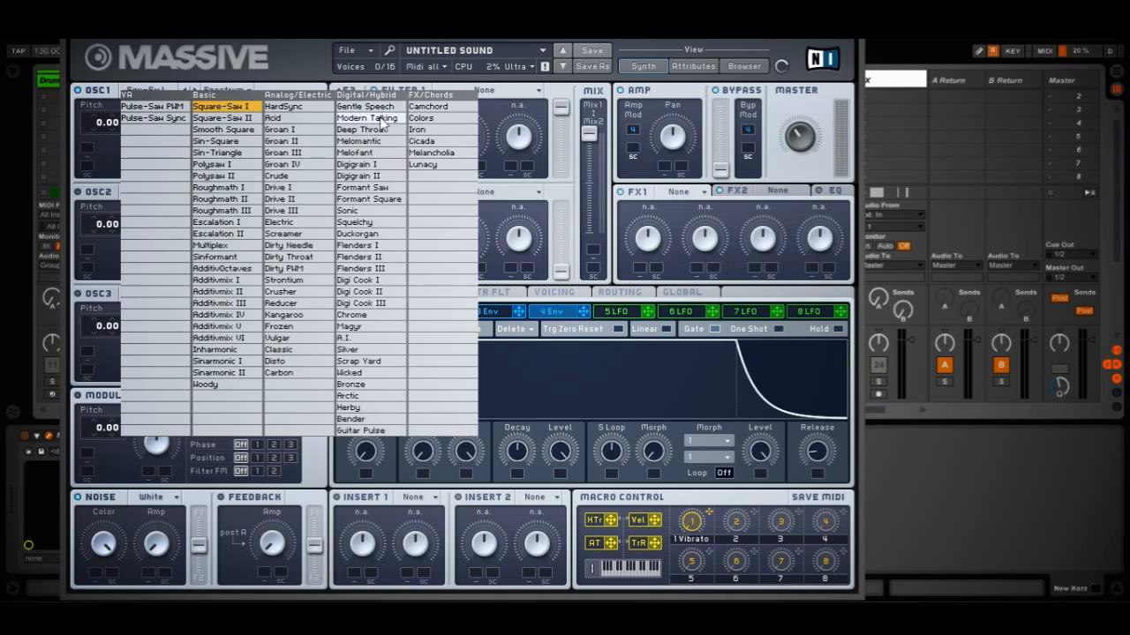
pyautogui.click(386, 113)
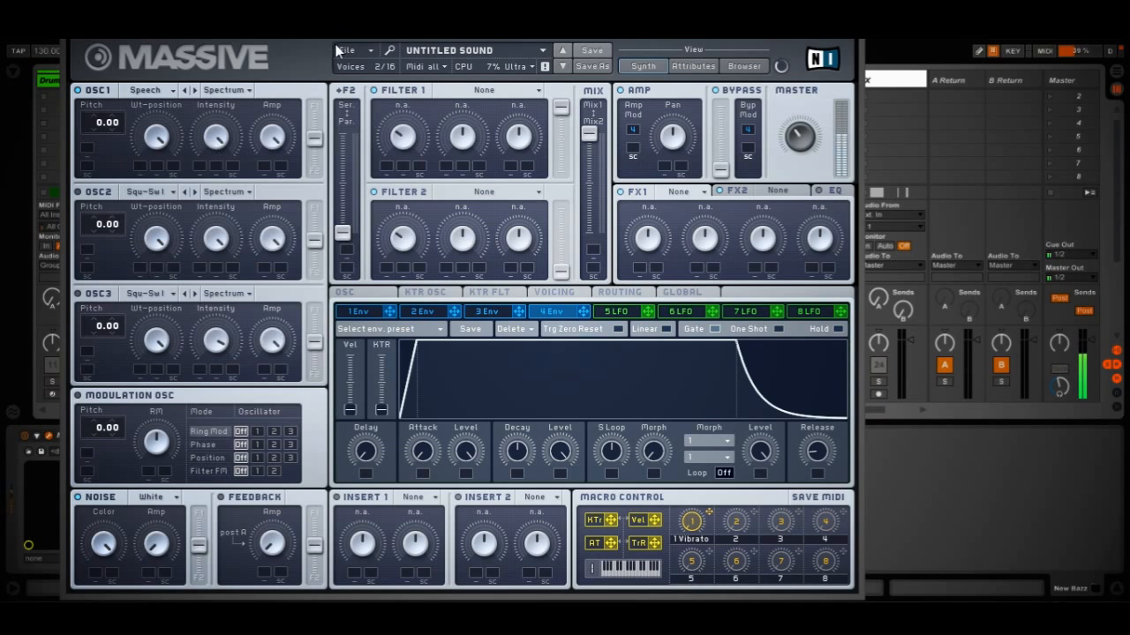
pyautogui.click(226, 90)
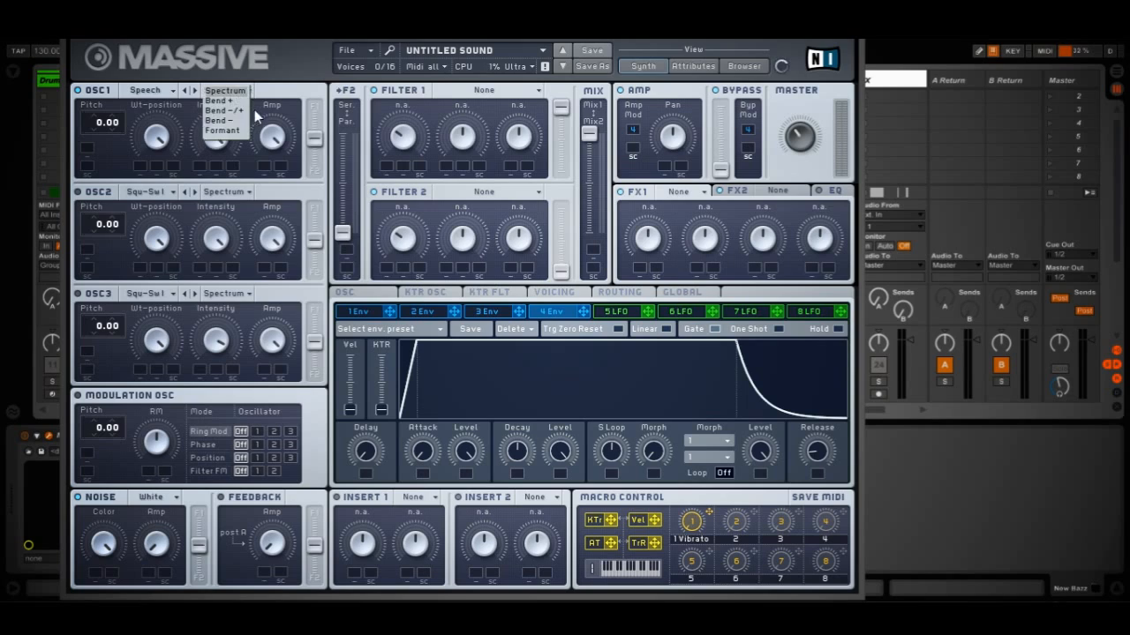
pyautogui.click(238, 119)
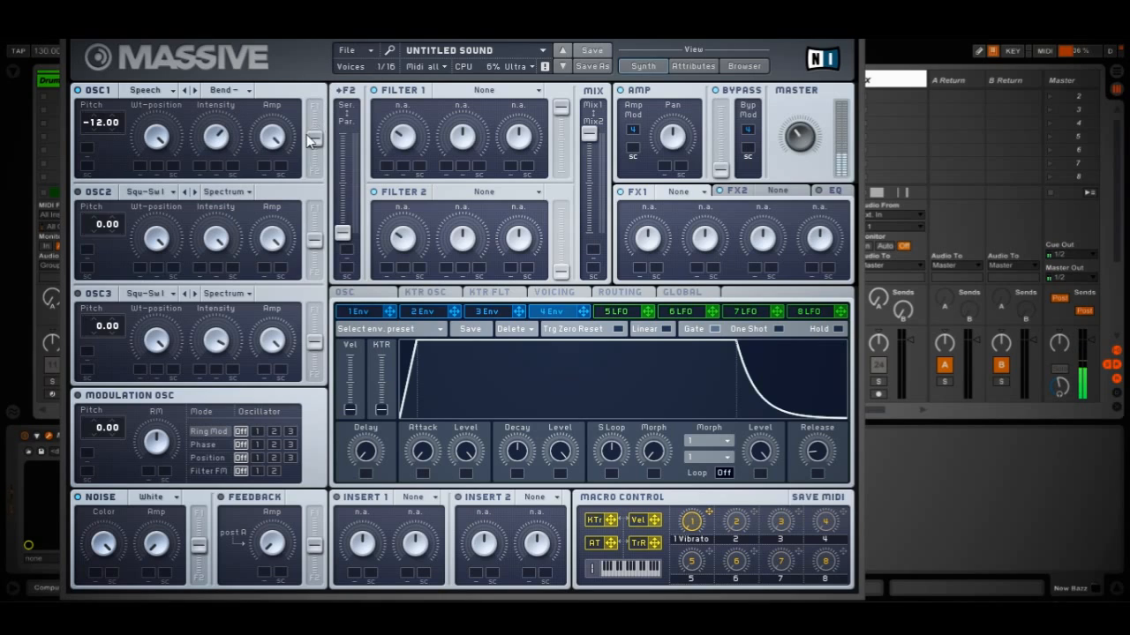
pyautogui.moveTo(315, 142); pyautogui.dragTo(337, 119)
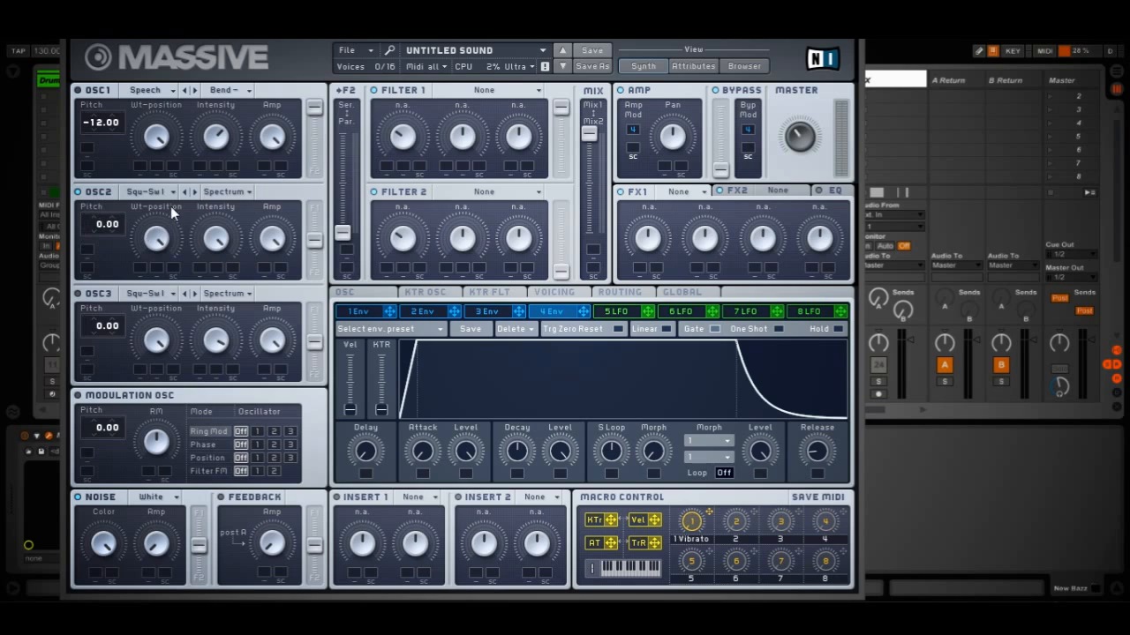
# Set OSC2 to the Deep Throat wavetable in Bend- mode with intensity about halfway and output routed fully to Filter 1.
pyautogui.click(169, 192)
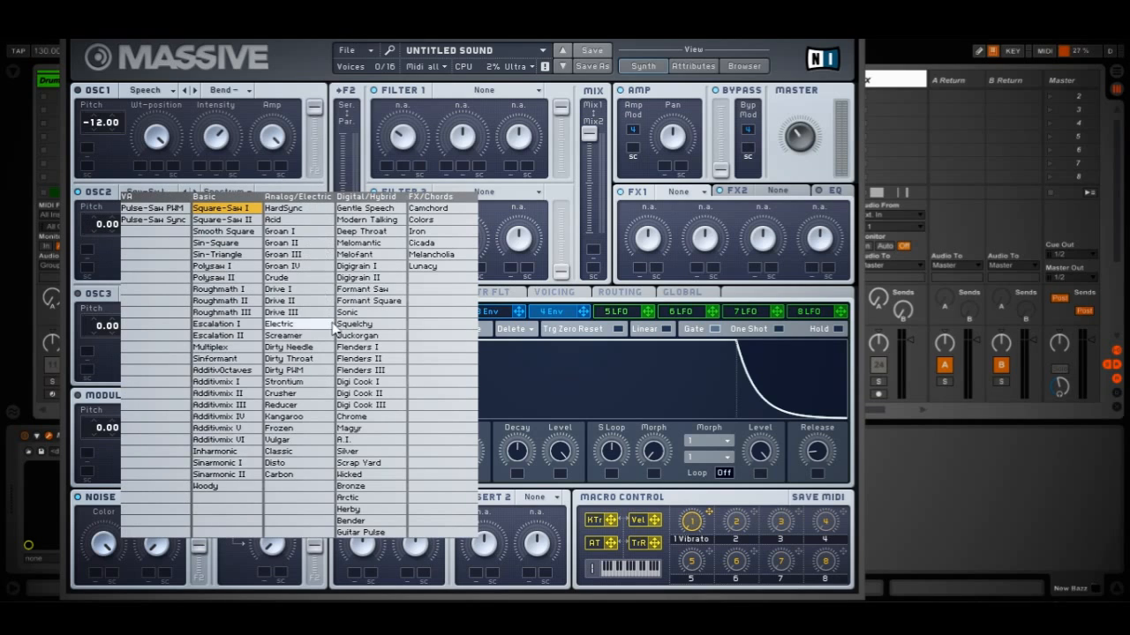
pyautogui.click(362, 232)
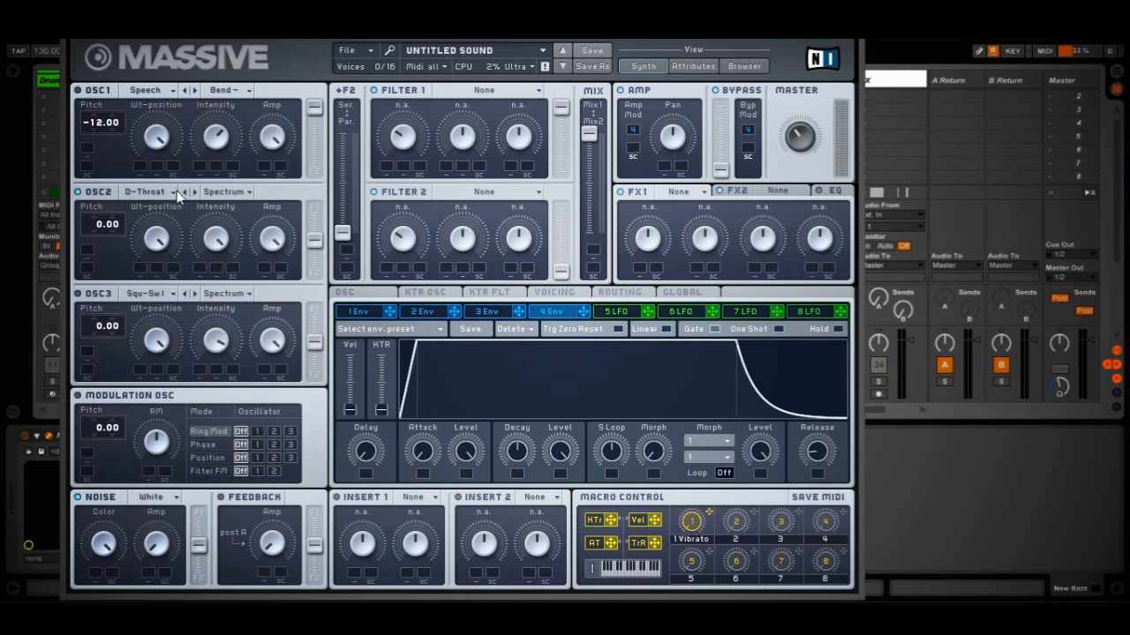
pyautogui.click(226, 192)
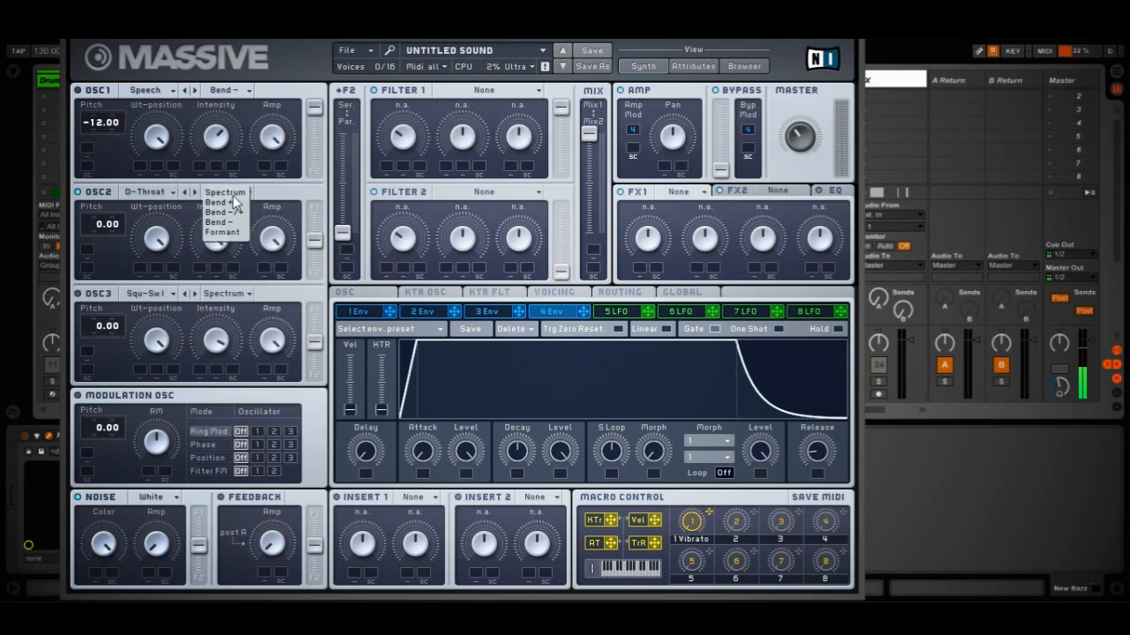
pyautogui.click(227, 222)
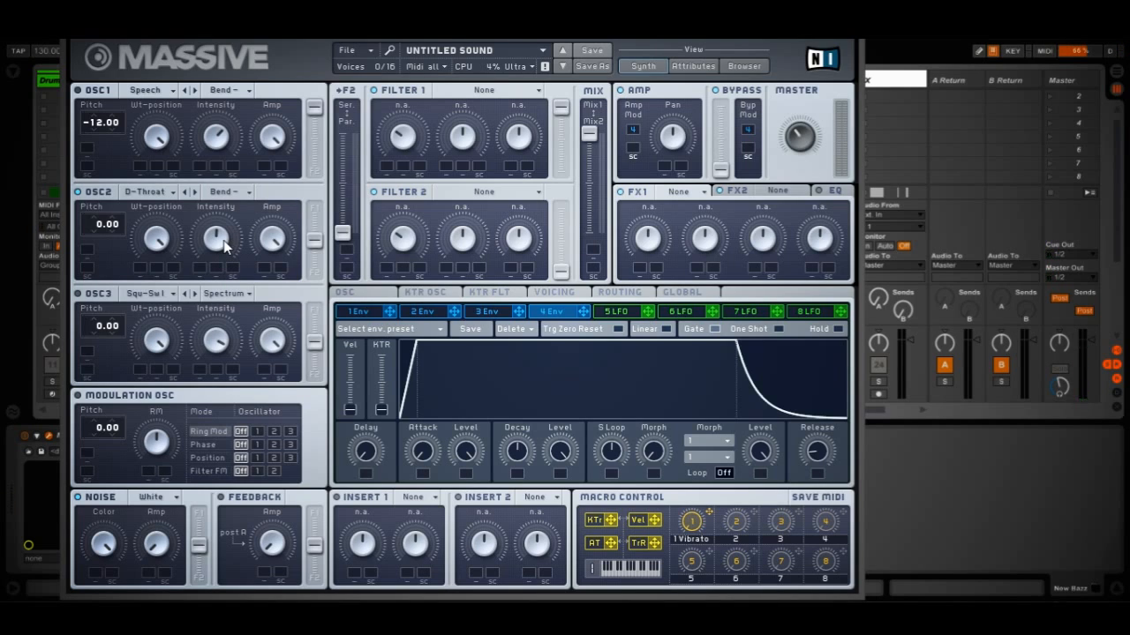
pyautogui.moveTo(316, 254); pyautogui.dragTo(320, 181)
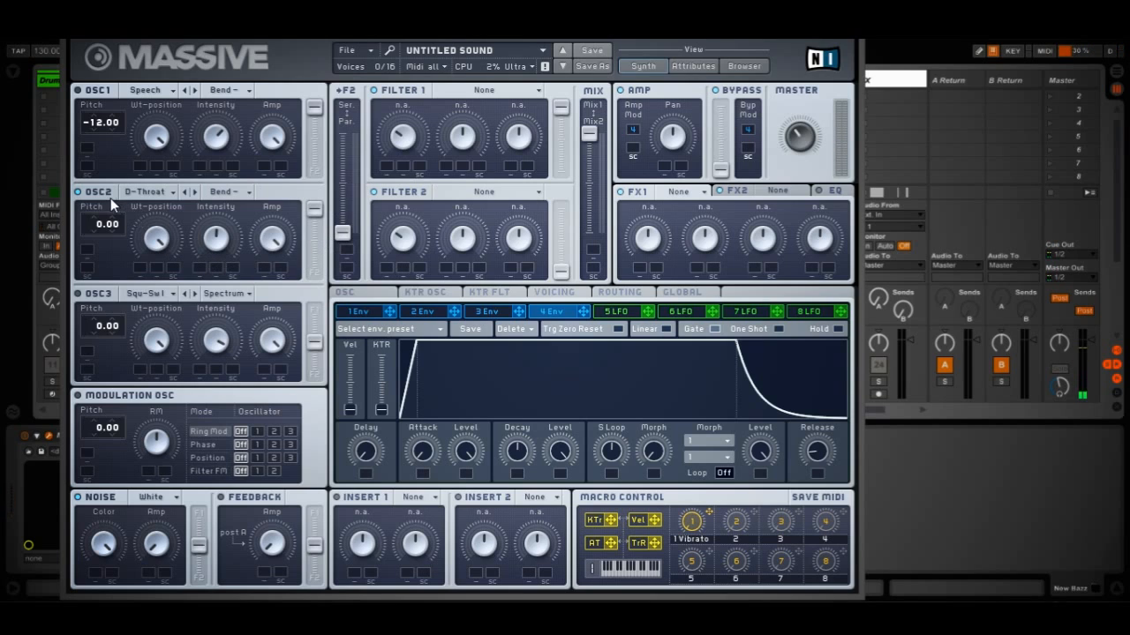
# Enable OSC3 with the square-saw wavetable, set its pitch to -12.00, lower its amp and route it fully to Filter 1.
pyautogui.click(156, 292)
pyautogui.click(292, 264)
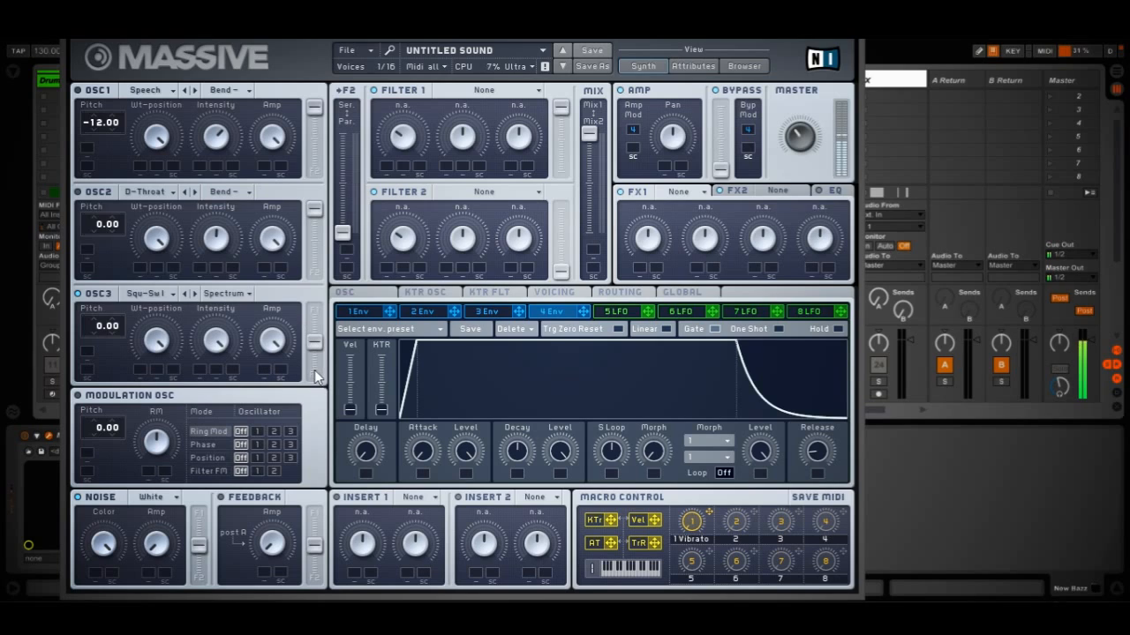
pyautogui.moveTo(101, 327); pyautogui.dragTo(98, 340)
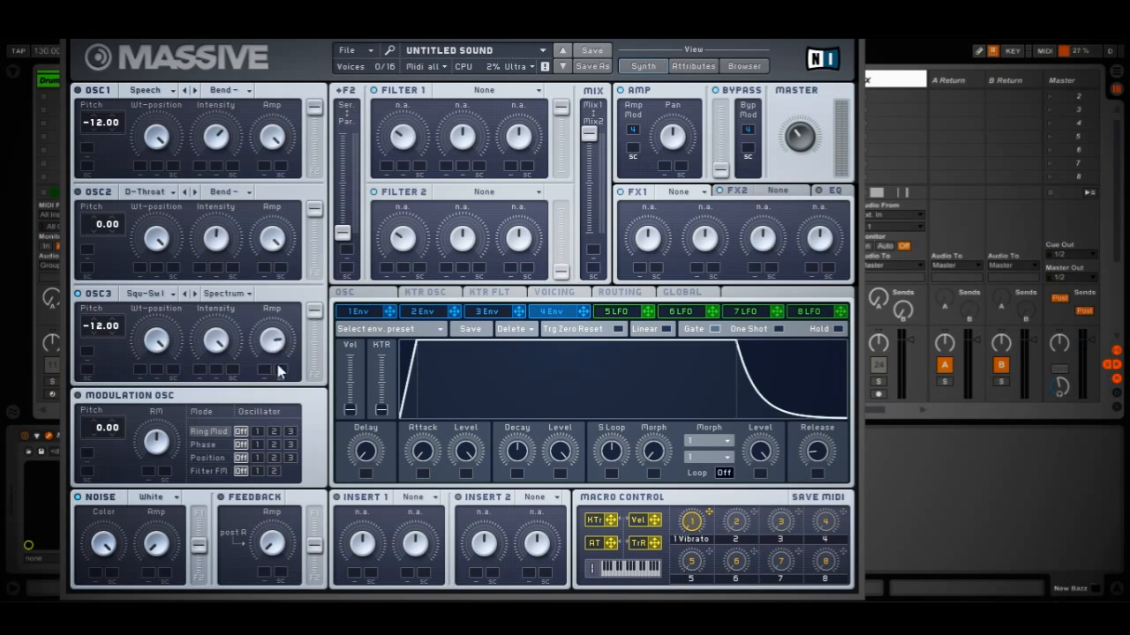
# Set the noise type to Bright Noise, route noise and feedback fully to Filter 1, and raise the feedback amp slightly.
pyautogui.click(276, 431)
pyautogui.click(173, 499)
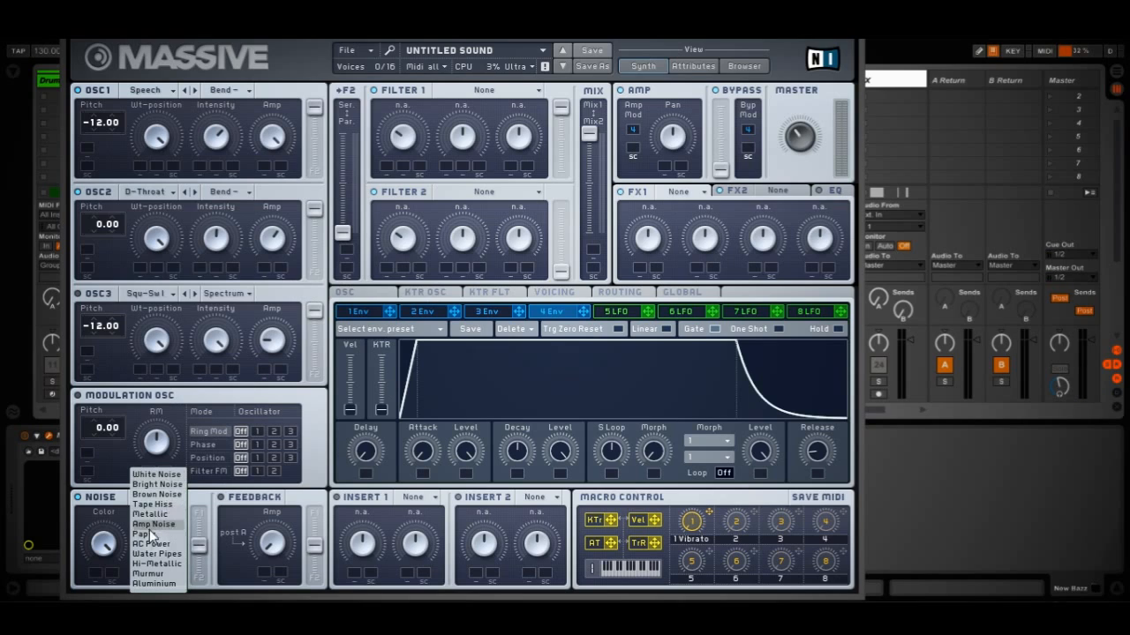
pyautogui.click(159, 484)
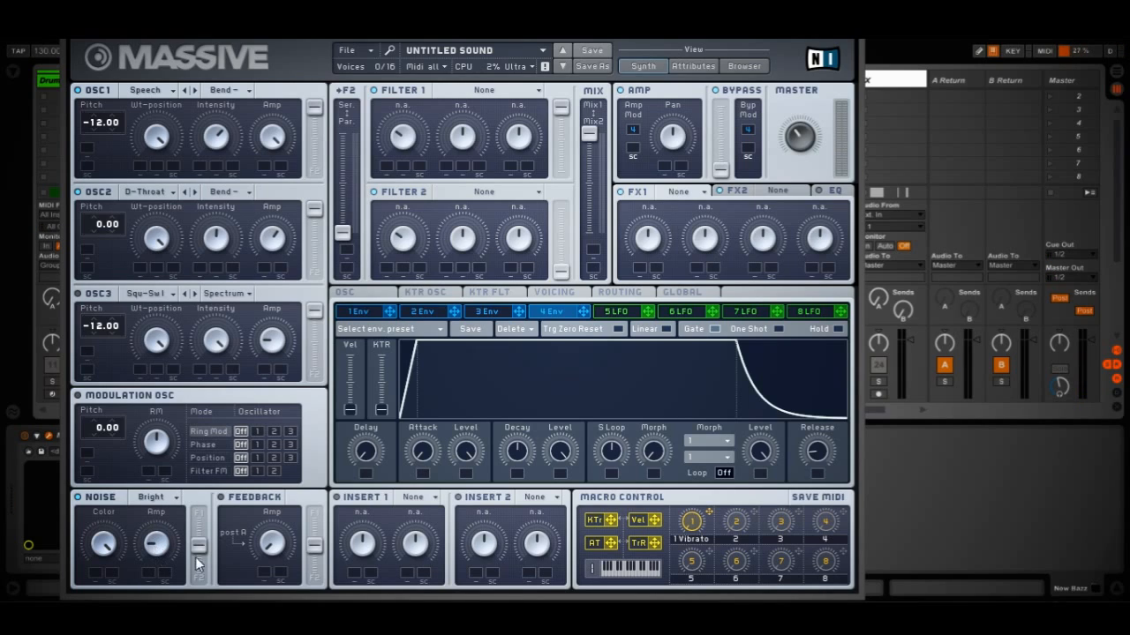
pyautogui.moveTo(200, 543); pyautogui.dragTo(196, 513)
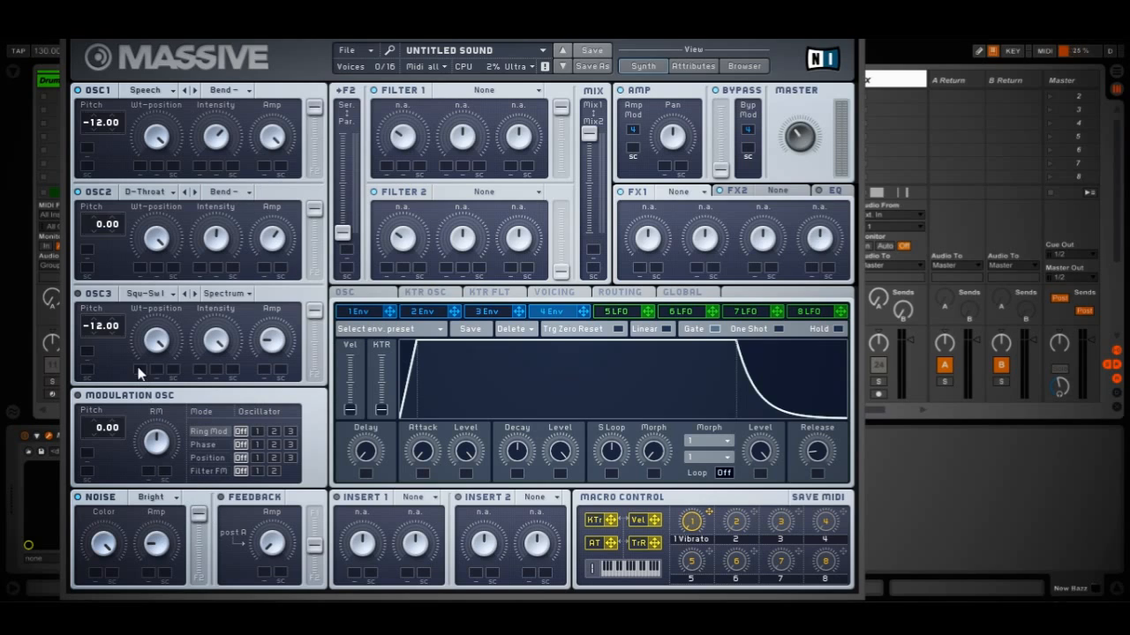
pyautogui.moveTo(315, 545); pyautogui.dragTo(315, 514)
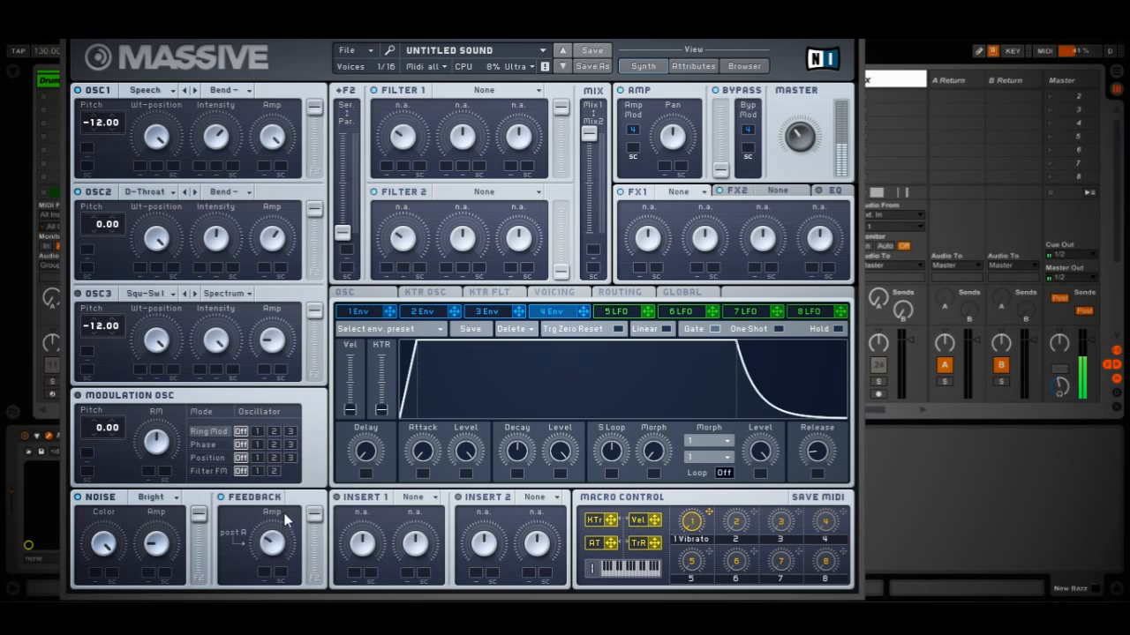
pyautogui.moveTo(290, 506); pyautogui.dragTo(288, 522)
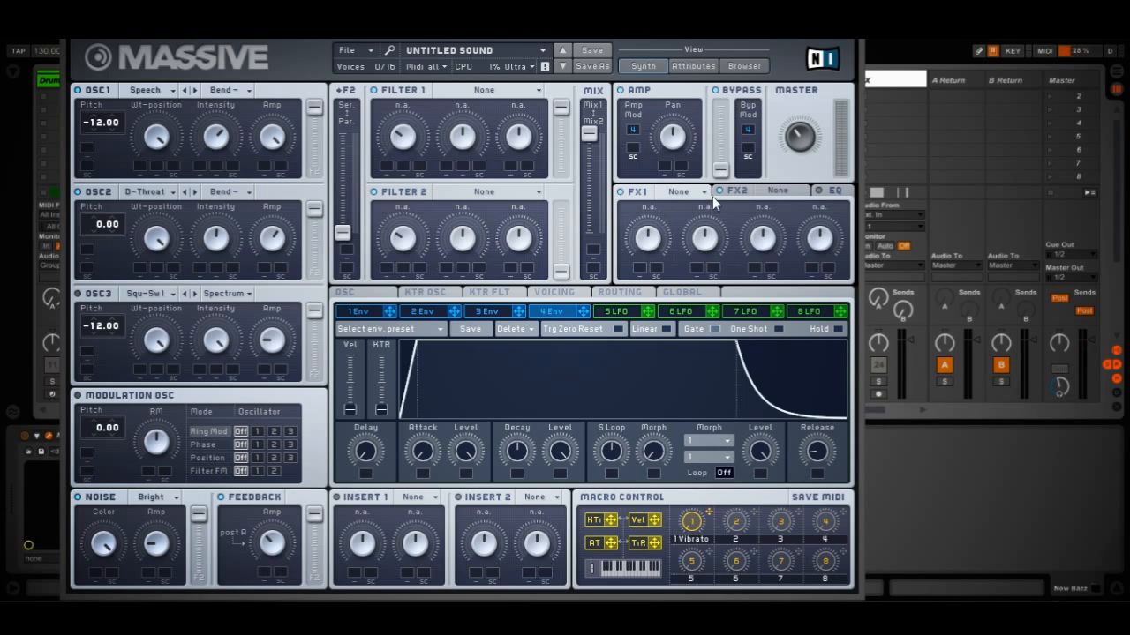
# Set Filter 1 to Highpass 4 and turn its cutoff down to the minimum.
pyautogui.click(535, 91)
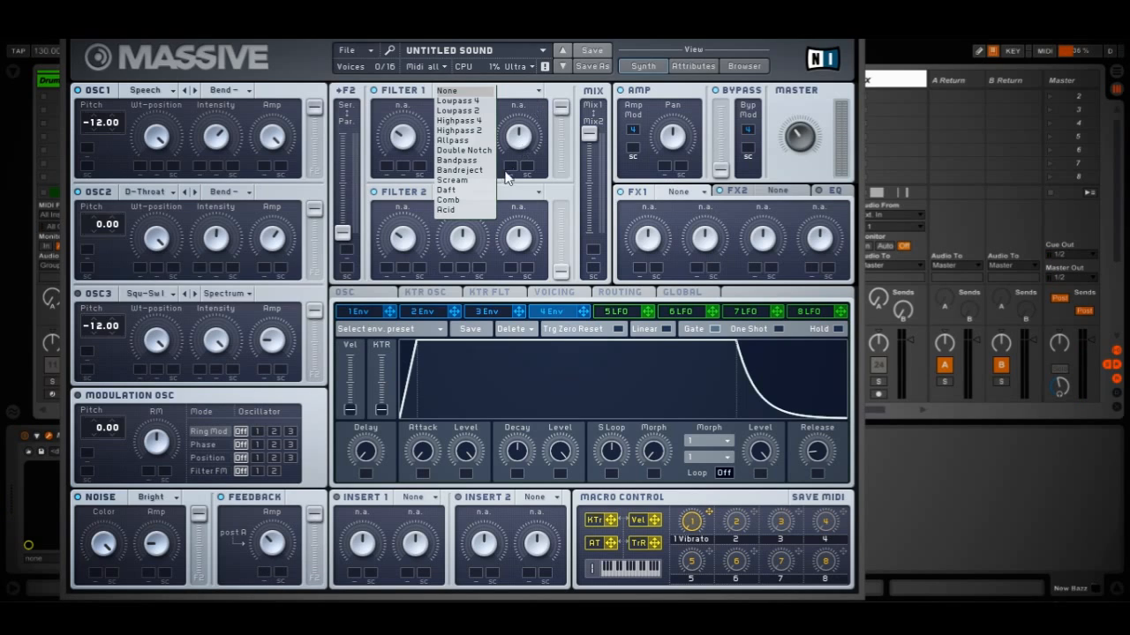
pyautogui.click(469, 123)
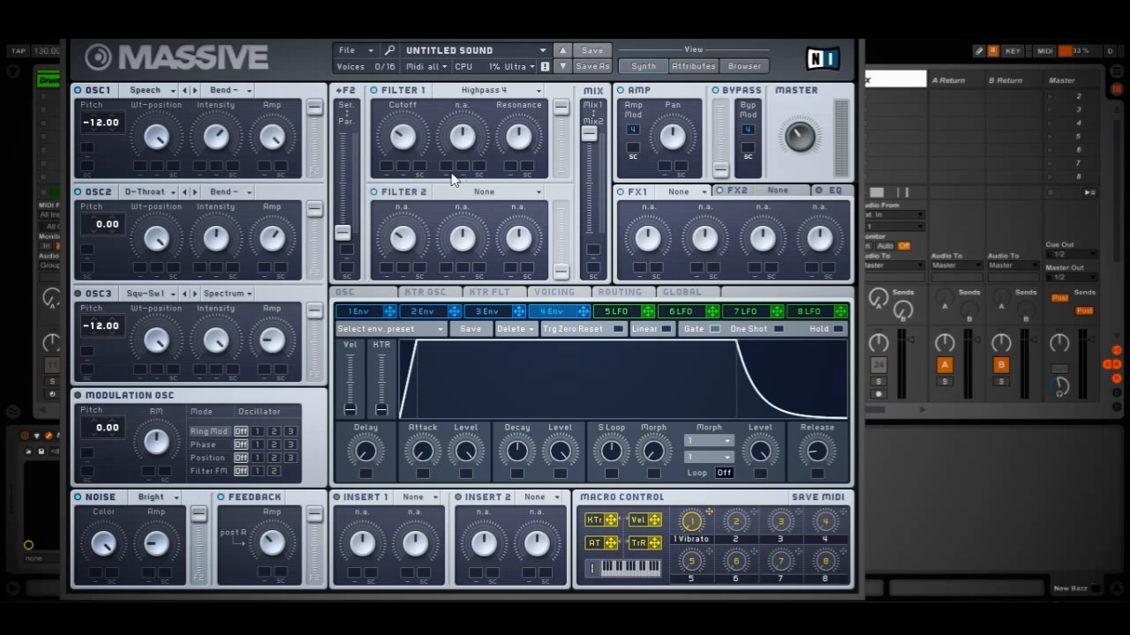
pyautogui.moveTo(406, 143); pyautogui.dragTo(422, 87)
# Load Classic Tube in FX1 and raise the EQ's low shelf, boost and frequency, with the high shelf at maximum.
pyautogui.click(698, 196)
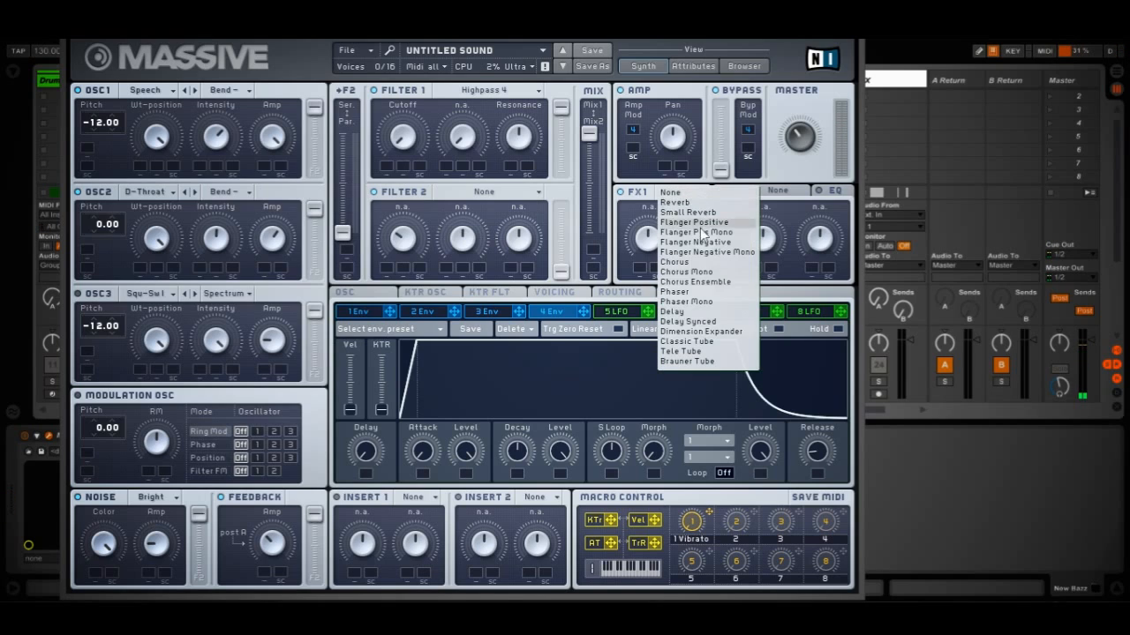
pyautogui.click(687, 340)
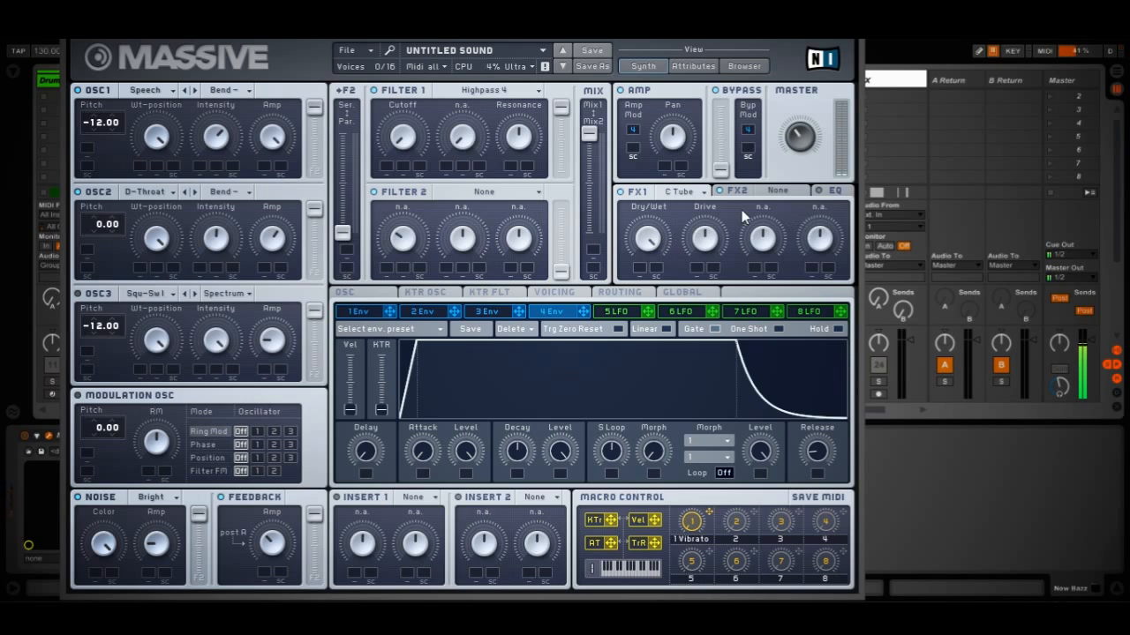
pyautogui.click(835, 193)
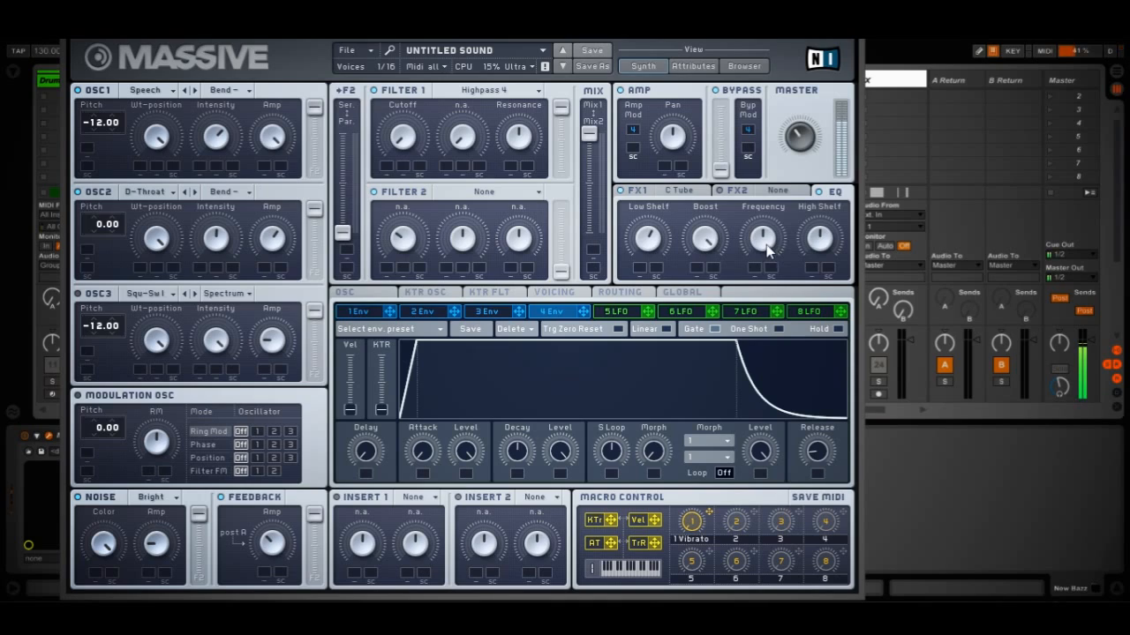
pyautogui.moveTo(769, 236)
pyautogui.mouseDown()
pyautogui.moveTo(778, 231)
pyautogui.moveTo(778, 281)
pyautogui.moveTo(770, 233)
pyautogui.moveTo(771, 256)
pyautogui.mouseUp()
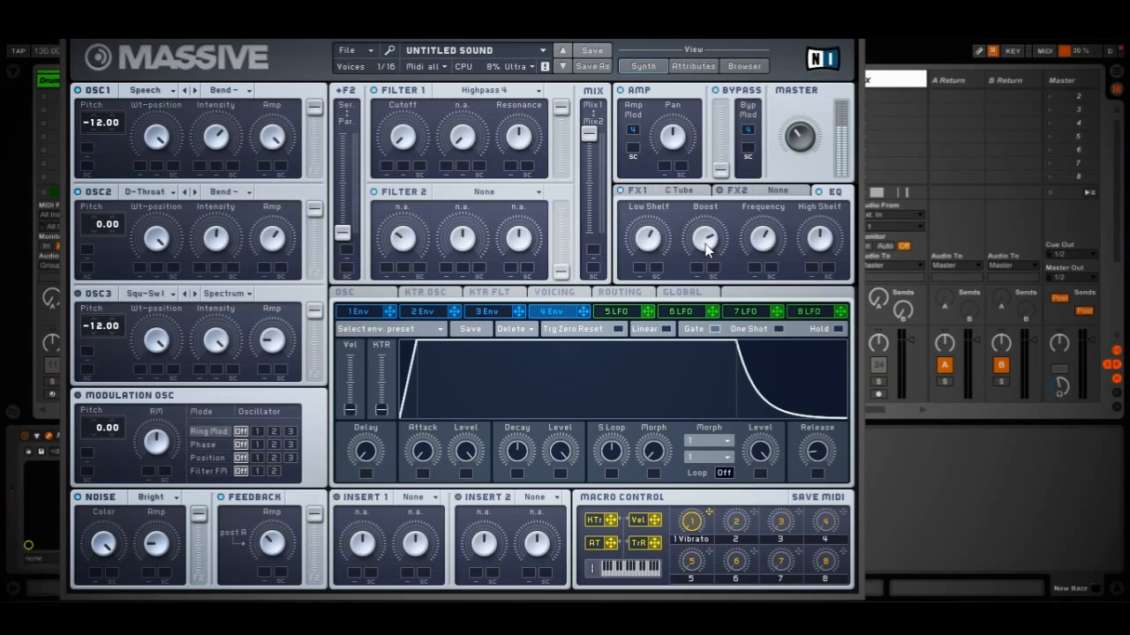
pyautogui.moveTo(809, 256); pyautogui.dragTo(841, 262)
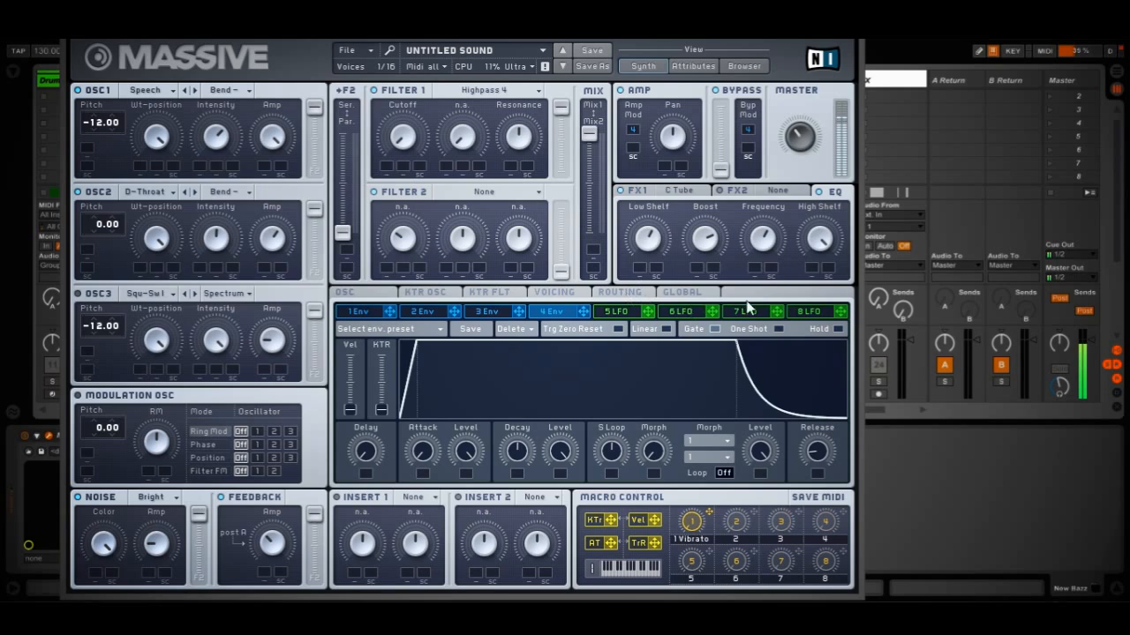
pyautogui.click(786, 193)
pyautogui.click(790, 196)
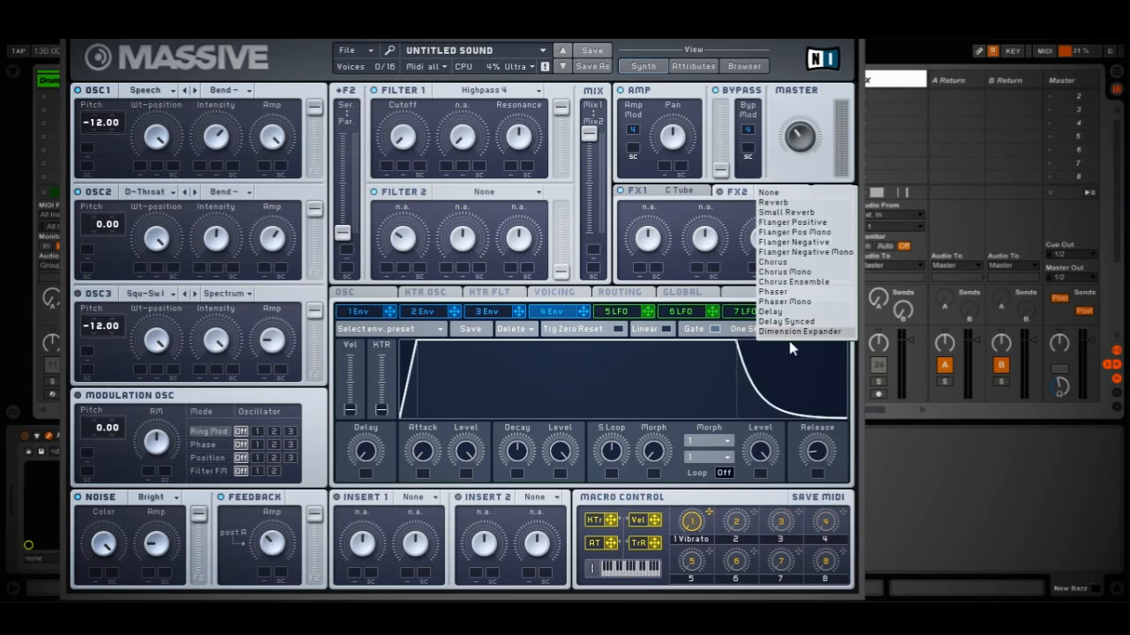
pyautogui.click(733, 194)
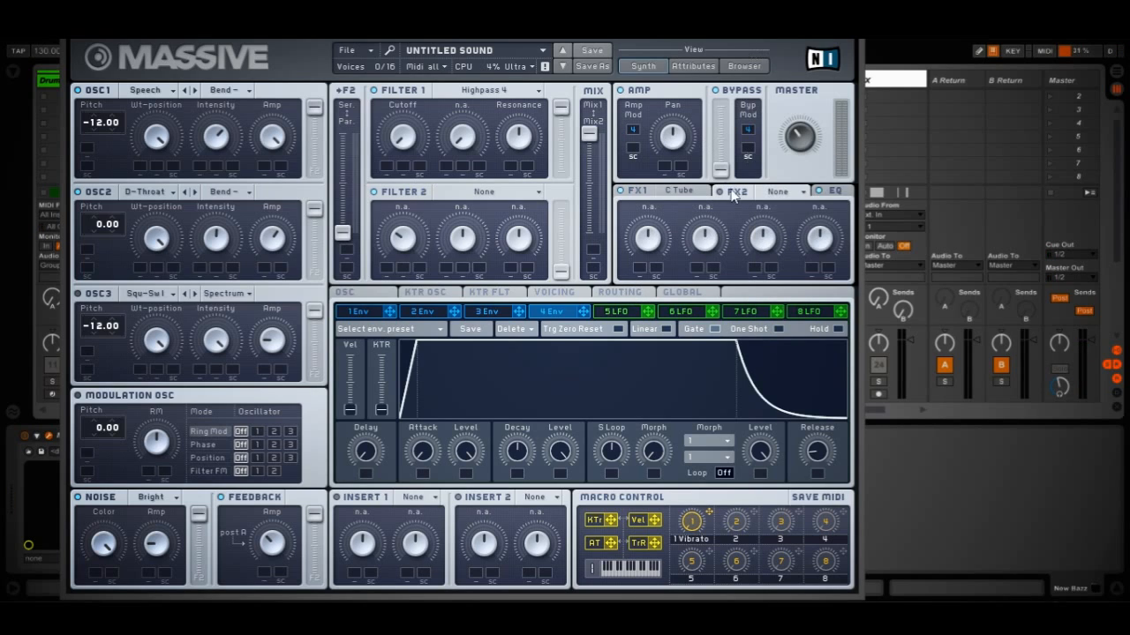
pyautogui.click(822, 195)
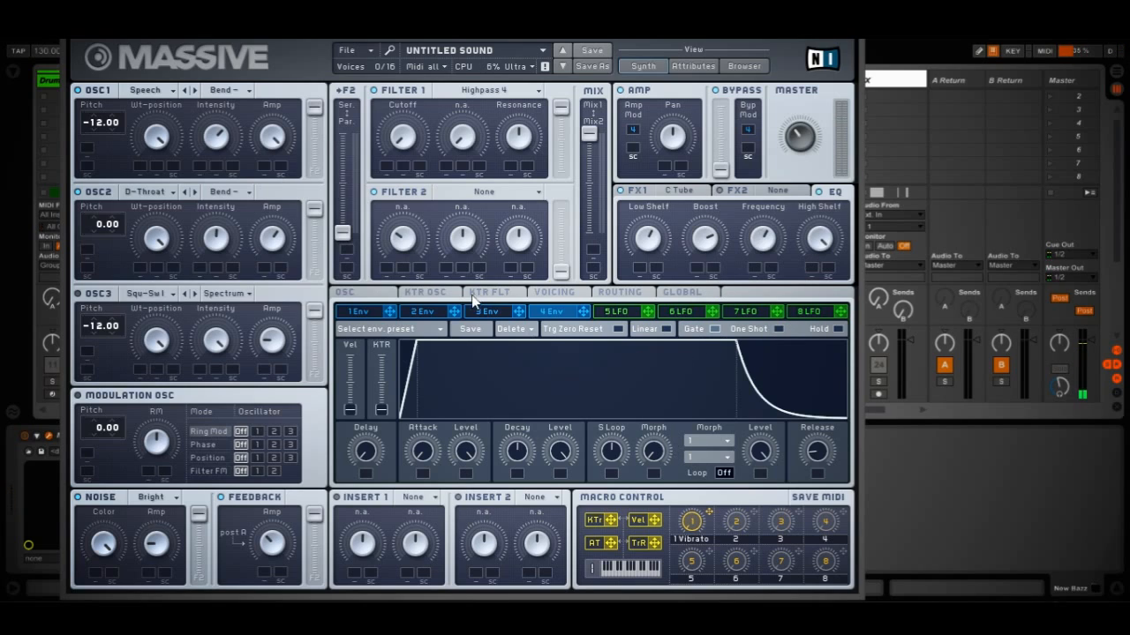
# Clear macro 1's name and its assignments to the vibrato rate and depth, and enable Restart via Gate.
pyautogui.moveTo(701, 542); pyautogui.dragTo(623, 542)
pyautogui.write('1')
pyautogui.click(371, 297)
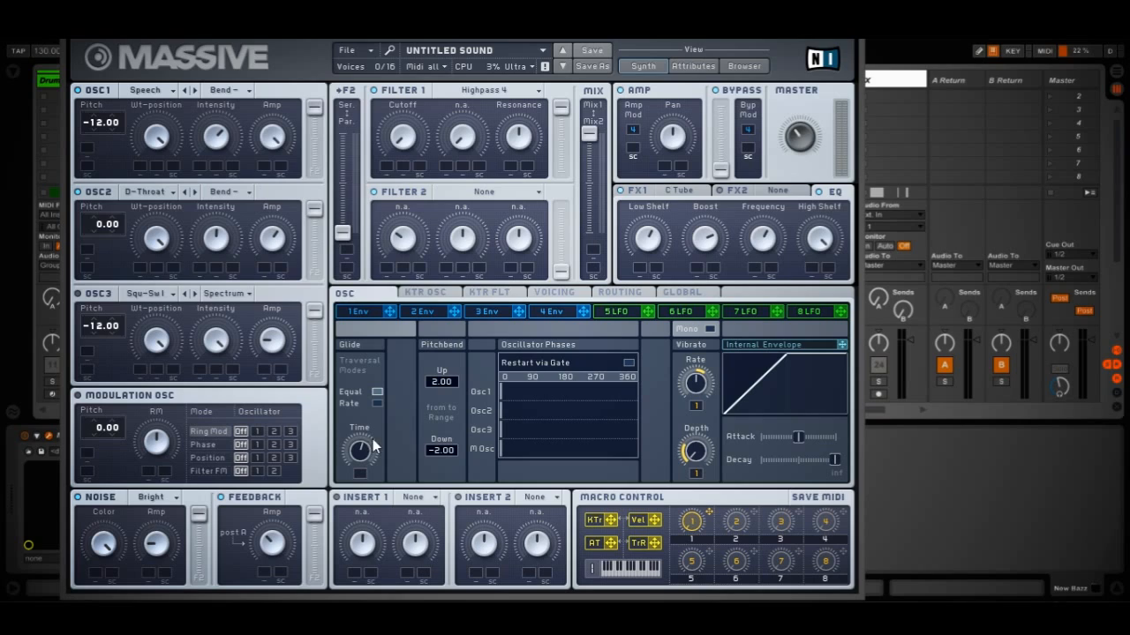
pyautogui.rightClick(696, 406)
pyautogui.click(705, 421)
pyautogui.rightClick(695, 474)
pyautogui.click(706, 490)
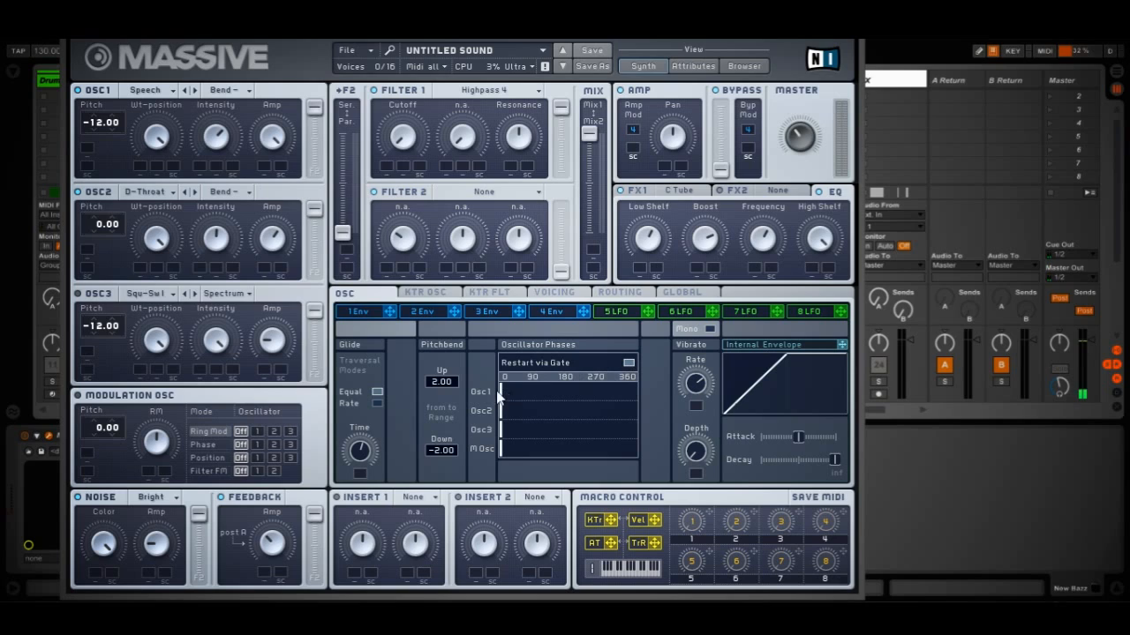
# Set the voicing to a maximum of 1 voice in Monophon mode with the Legato Triller trigger.
pyautogui.click(541, 293)
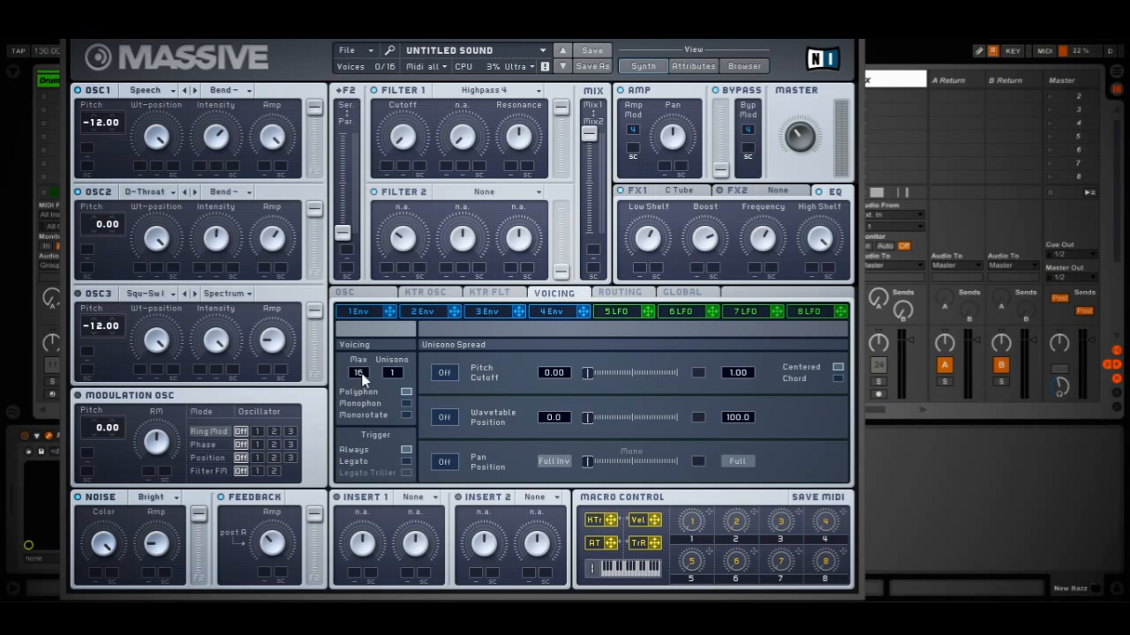
pyautogui.moveTo(367, 484); pyautogui.dragTo(367, 502)
pyautogui.click(406, 404)
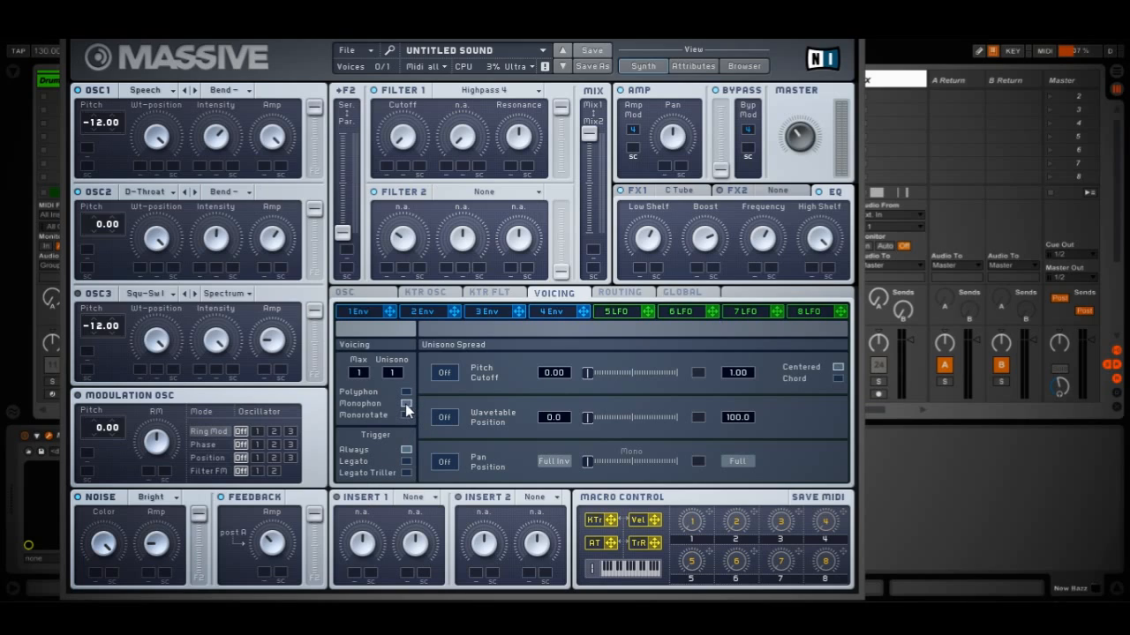
pyautogui.click(406, 473)
pyautogui.click(646, 292)
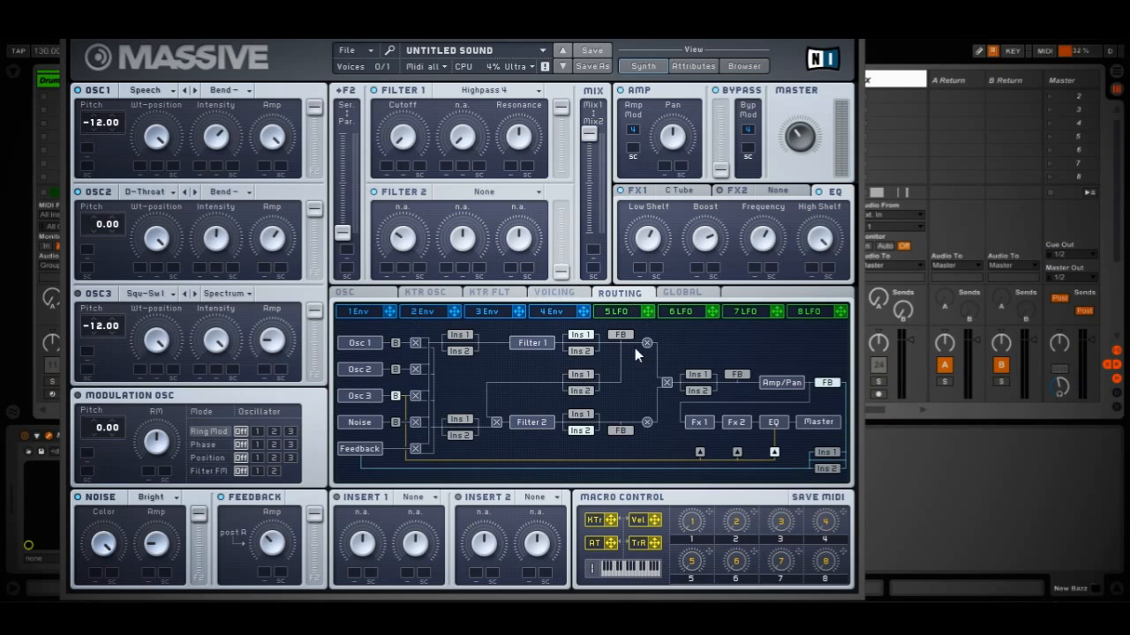
pyautogui.click(668, 296)
pyautogui.click(642, 293)
pyautogui.click(687, 296)
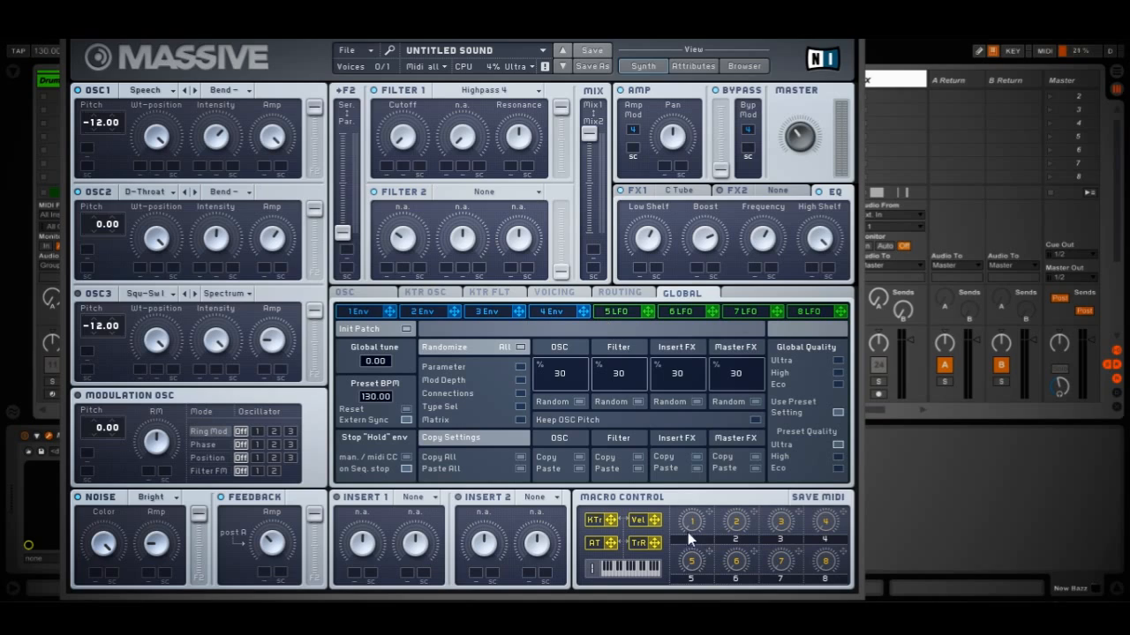
# Assign macro 1, named HP, to Filter 1's cutoff over its full range, macro 2 to the vibrato depth and macro 3 to the glide time.
pyautogui.moveTo(656, 544); pyautogui.dragTo(400, 155)
pyautogui.click(366, 296)
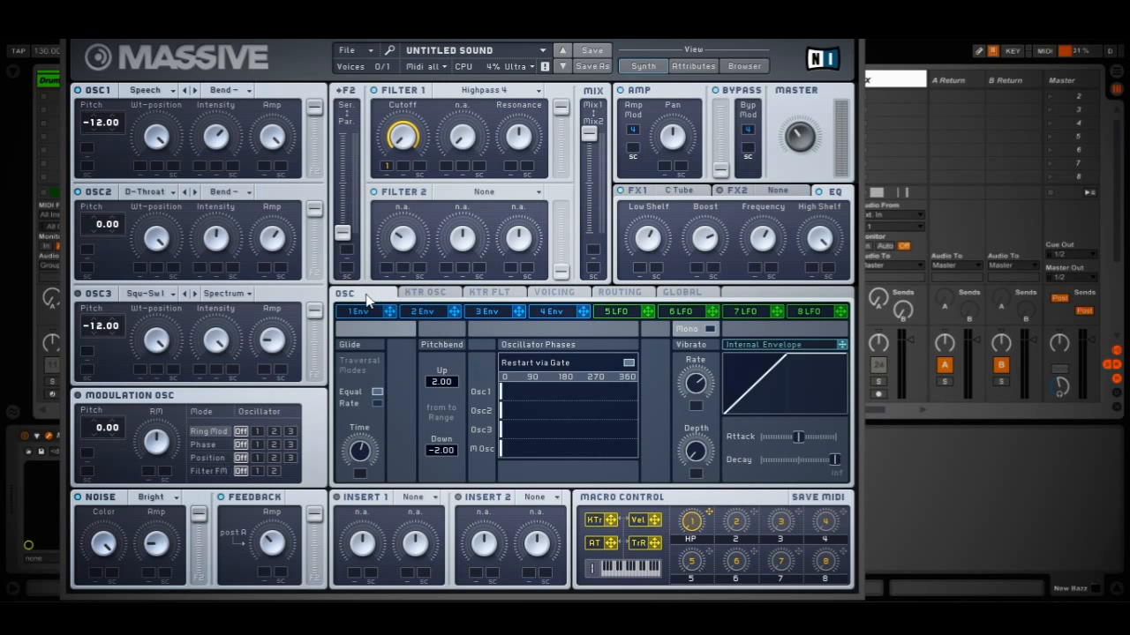
pyautogui.moveTo(697, 477); pyautogui.dragTo(698, 475)
pyautogui.moveTo(739, 514); pyautogui.dragTo(767, 399)
pyautogui.moveTo(792, 514); pyautogui.dragTo(360, 474)
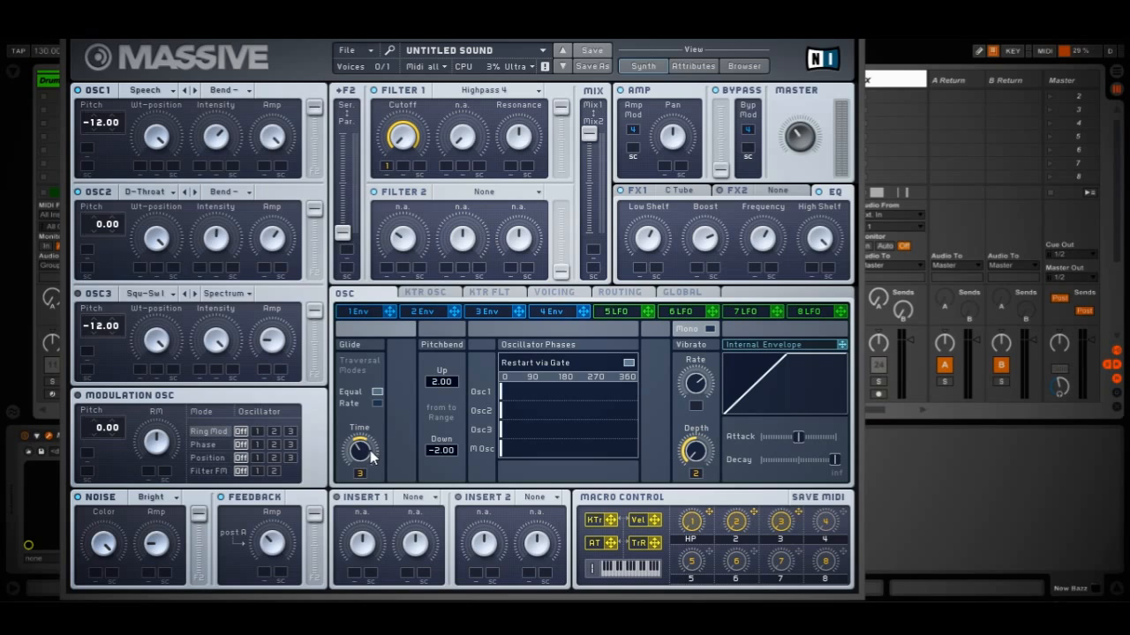
# Name macro 2 Vibrato and close the Massive window.
pyautogui.doubleClick(743, 539)
pyautogui.press('BackSpace')
pyautogui.write('Vibrato')
pyautogui.click(846, 31)
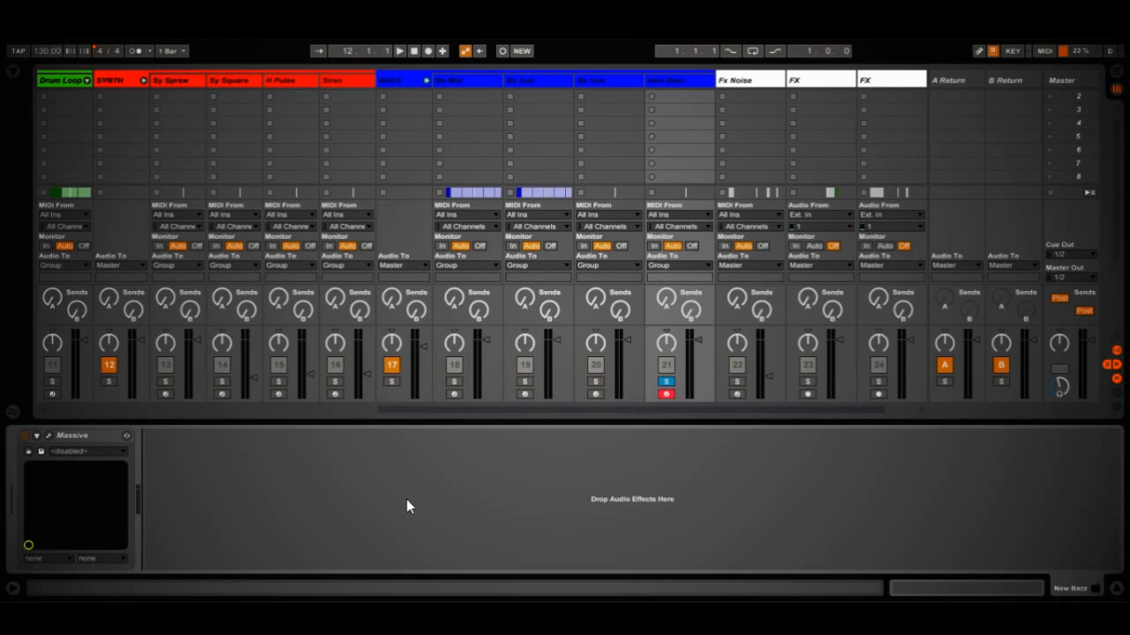
# Search the browser for "chor" and load the Chorus effect after Massive on the New Bazz track.
pyautogui.hotkey('ctrl', 'alt', 'b')
pyautogui.write('chor')
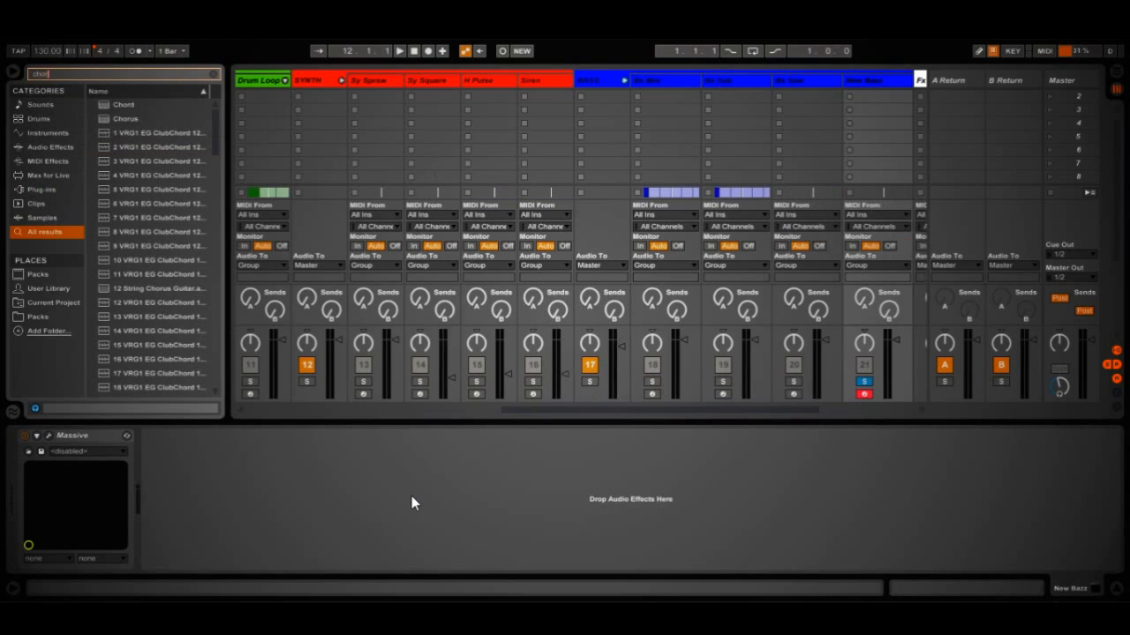
pyautogui.doubleClick(141, 118)
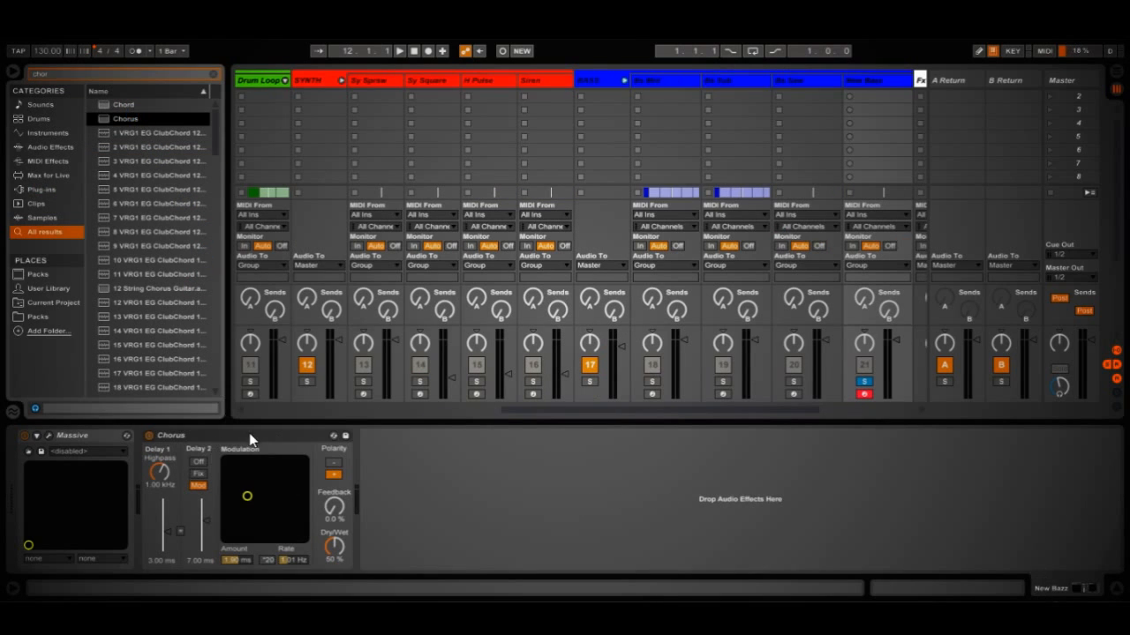
pyautogui.click(272, 435)
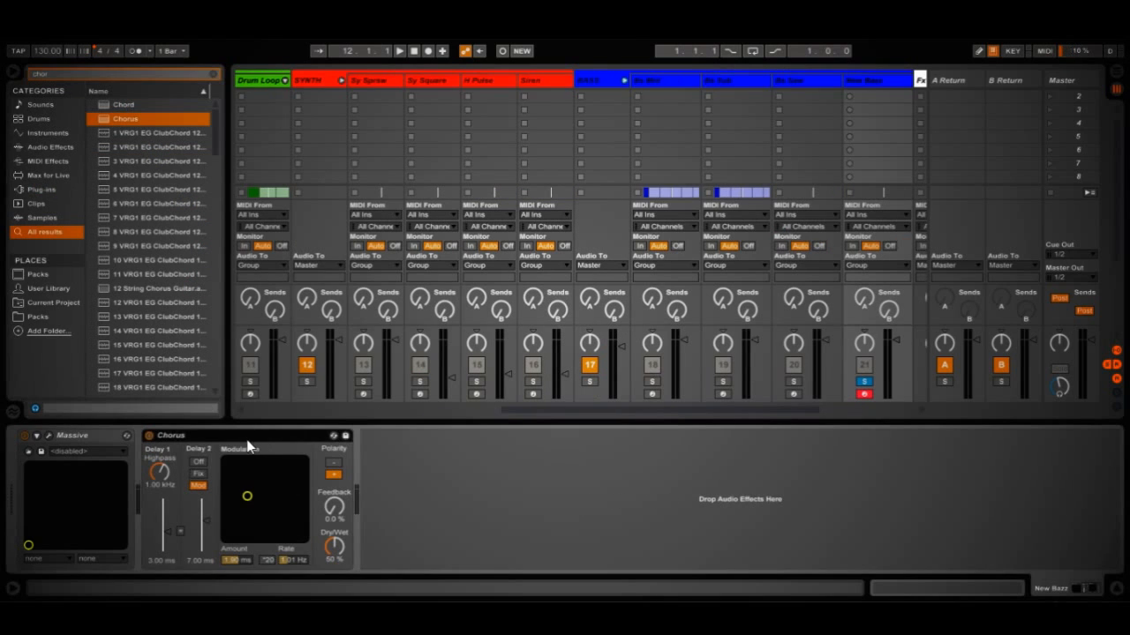
# Set the Chorus to 20.0 Hz highpass, Delay 1 at 1.00 ms, Delay 2 off at 0.01 ms, amount 0.00 ms and rate 0.03 Hz.
pyautogui.click(160, 474)
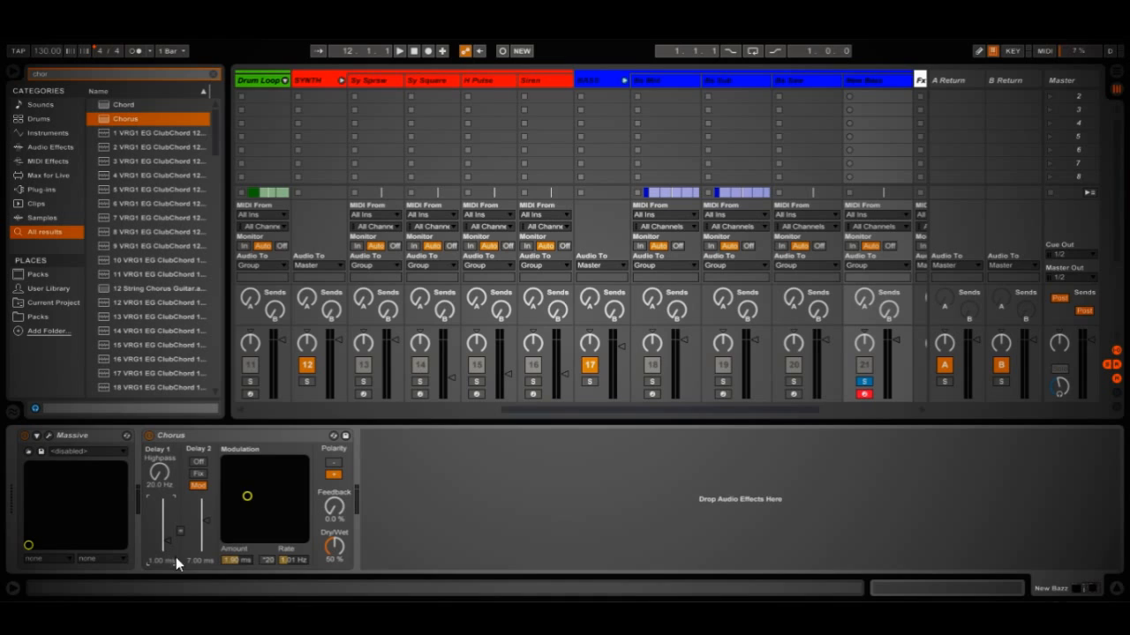
pyautogui.click(197, 462)
pyautogui.moveTo(207, 522); pyautogui.dragTo(207, 553)
pyautogui.moveTo(254, 523); pyautogui.dragTo(225, 539)
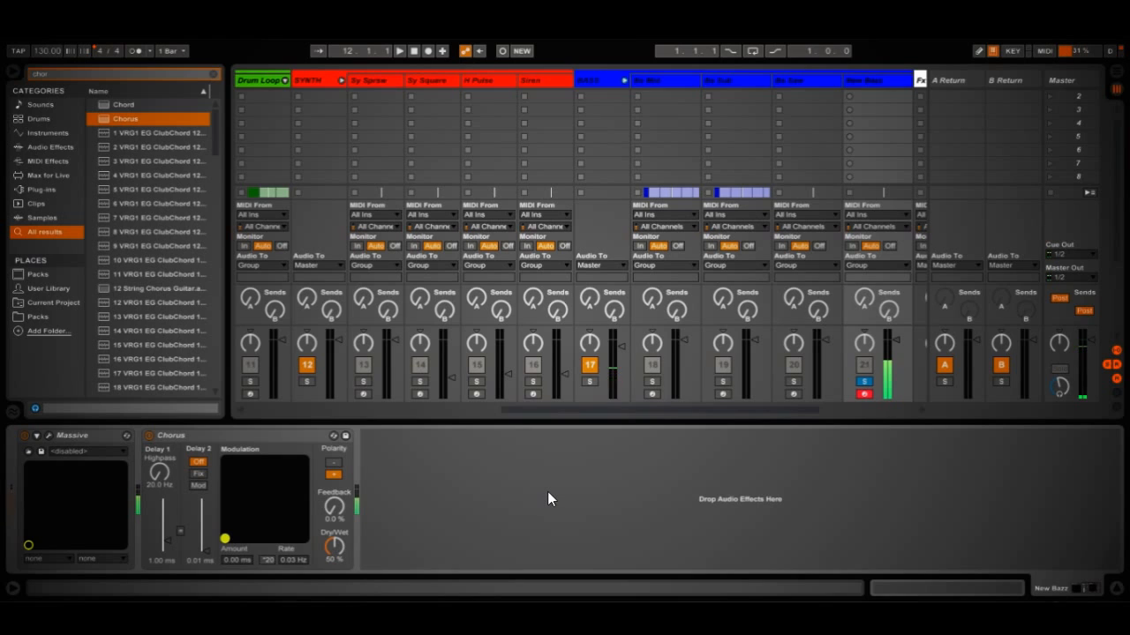
# Shift the computer keyboard one octave up and back down while auditioning the bass.
pyautogui.press('x')
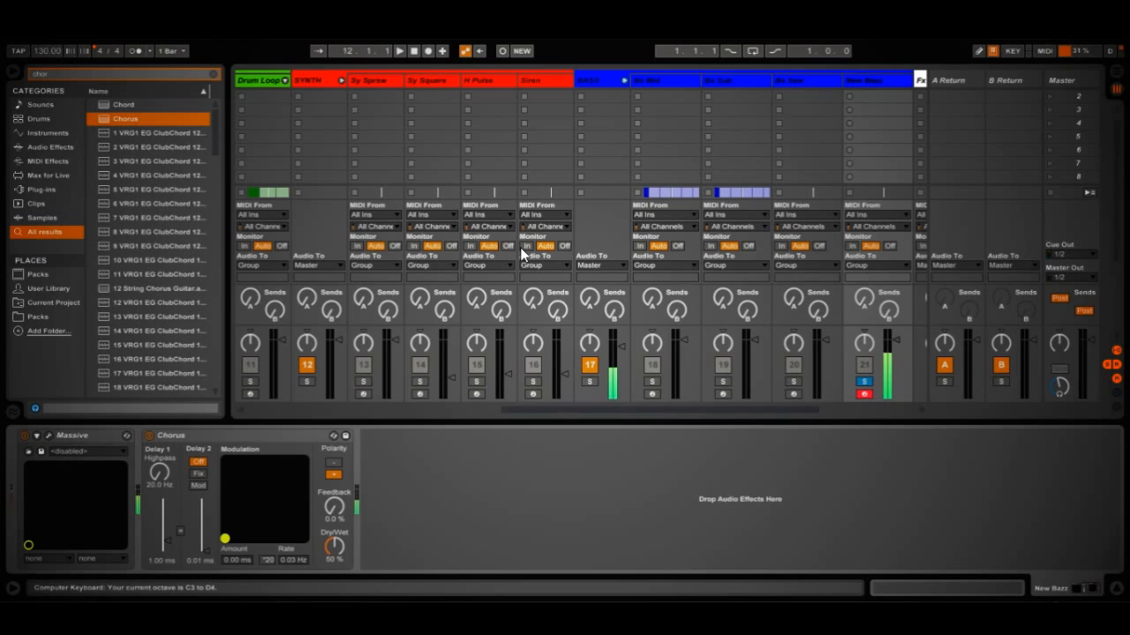
pyautogui.press('z')
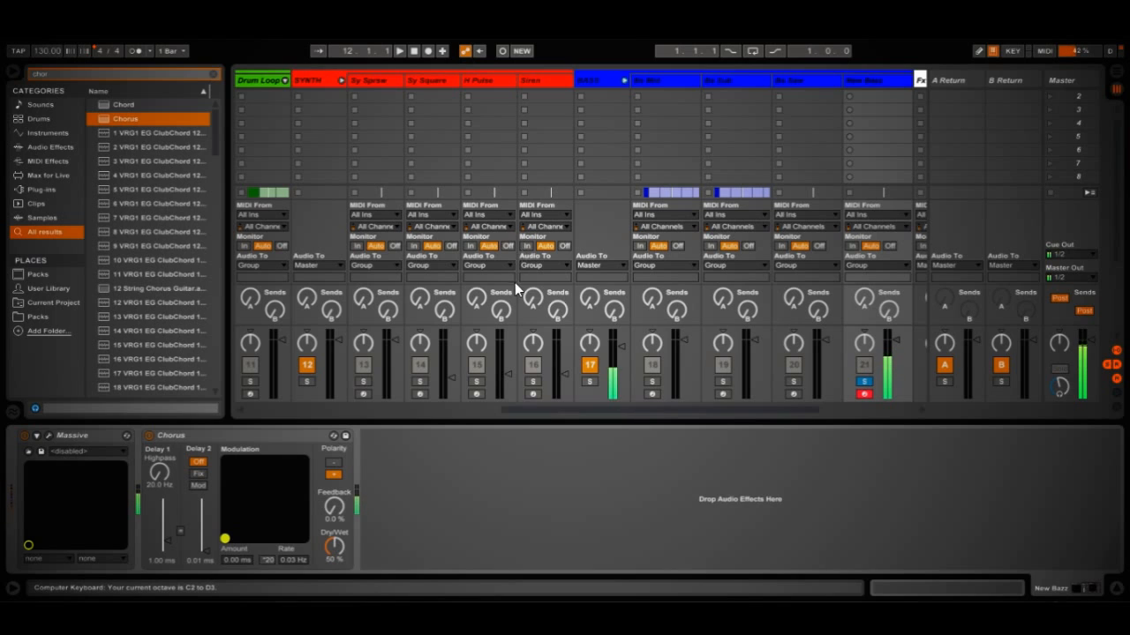
# Search the browser for "eq", load EQ Eight after the Chorus and hide the browser.
pyautogui.hotkey('ctrl', 'f')
pyautogui.write('eq')
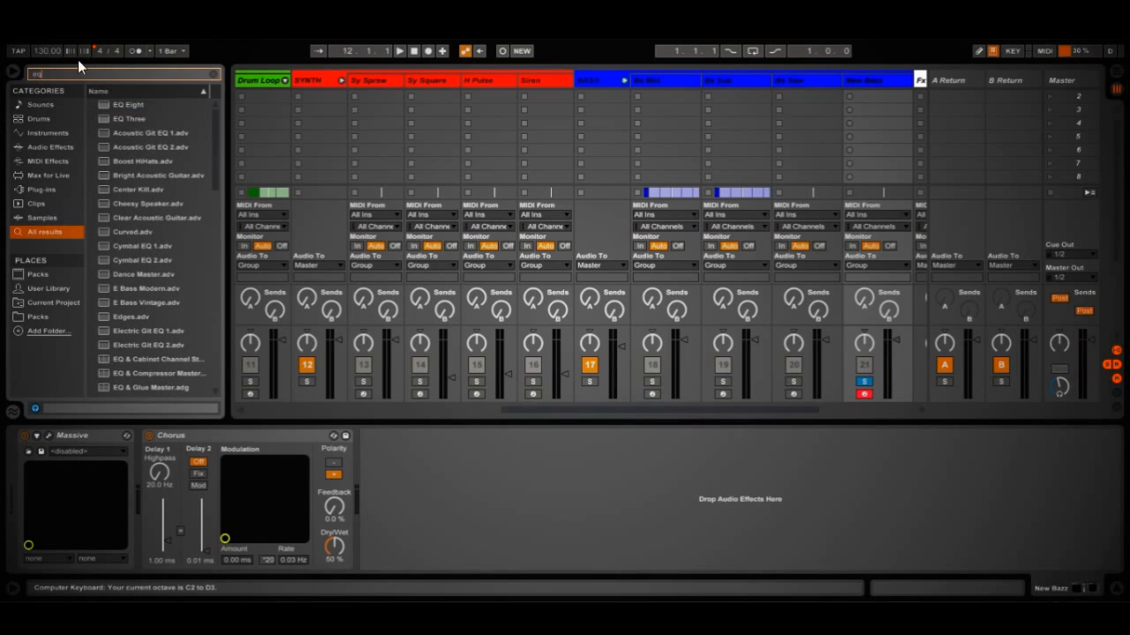
pyautogui.doubleClick(132, 106)
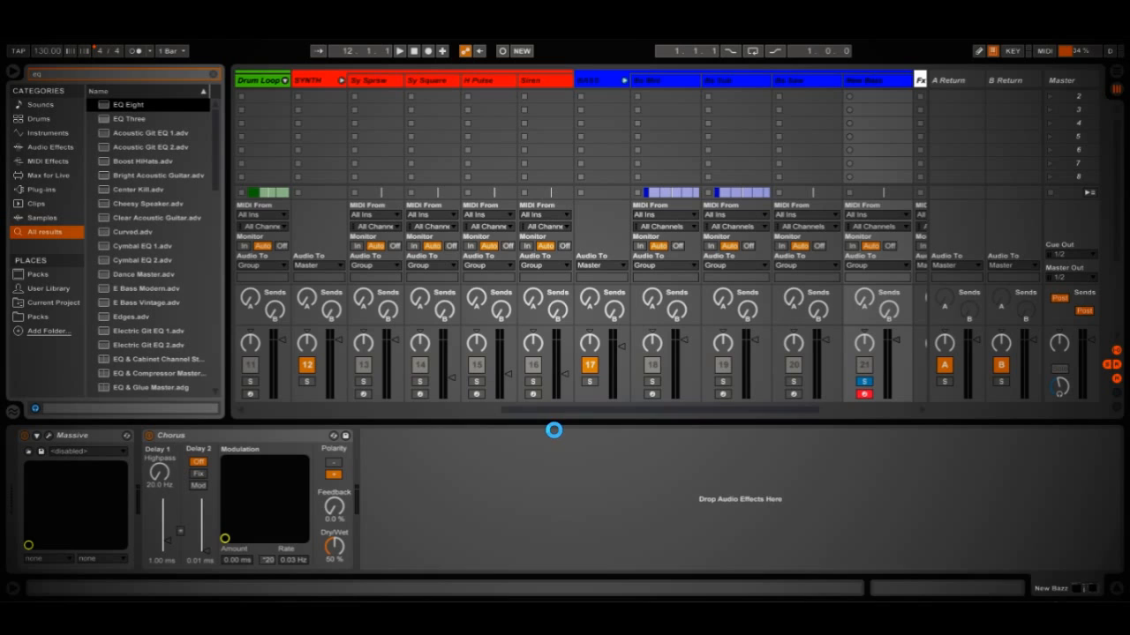
pyautogui.hotkey('ctrl', 'alt', 'b')
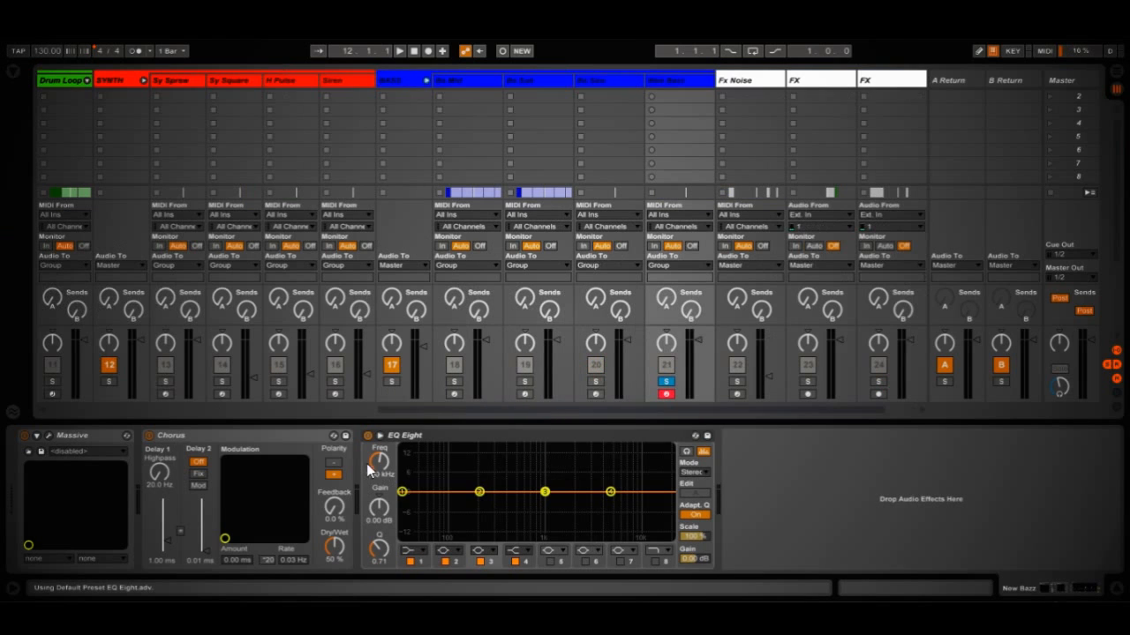
# Set EQ Eight band 1 to a low-cut filter at 60.0 Hz, keeping the New Bazz track selected.
pyautogui.click(411, 550)
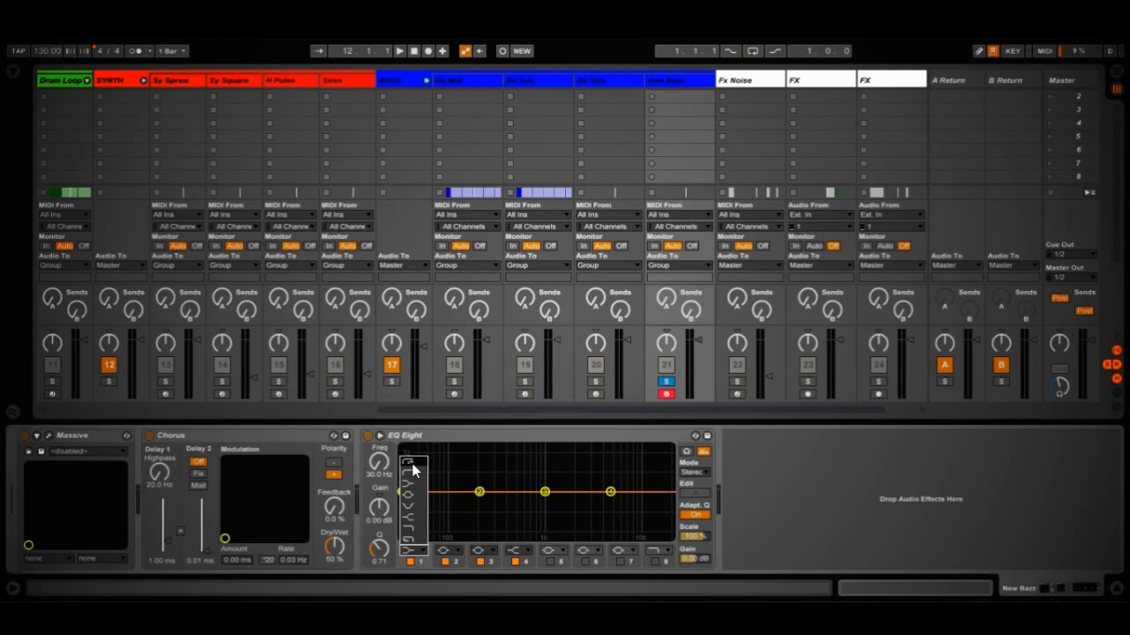
pyautogui.click(413, 468)
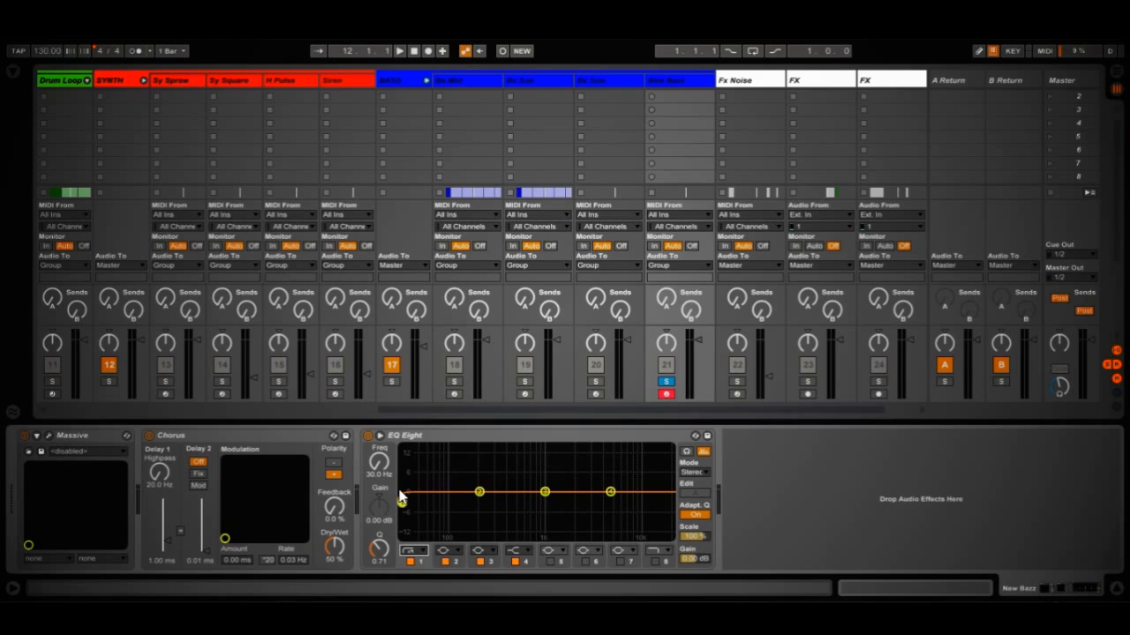
pyautogui.moveTo(379, 465); pyautogui.dragTo(379, 455)
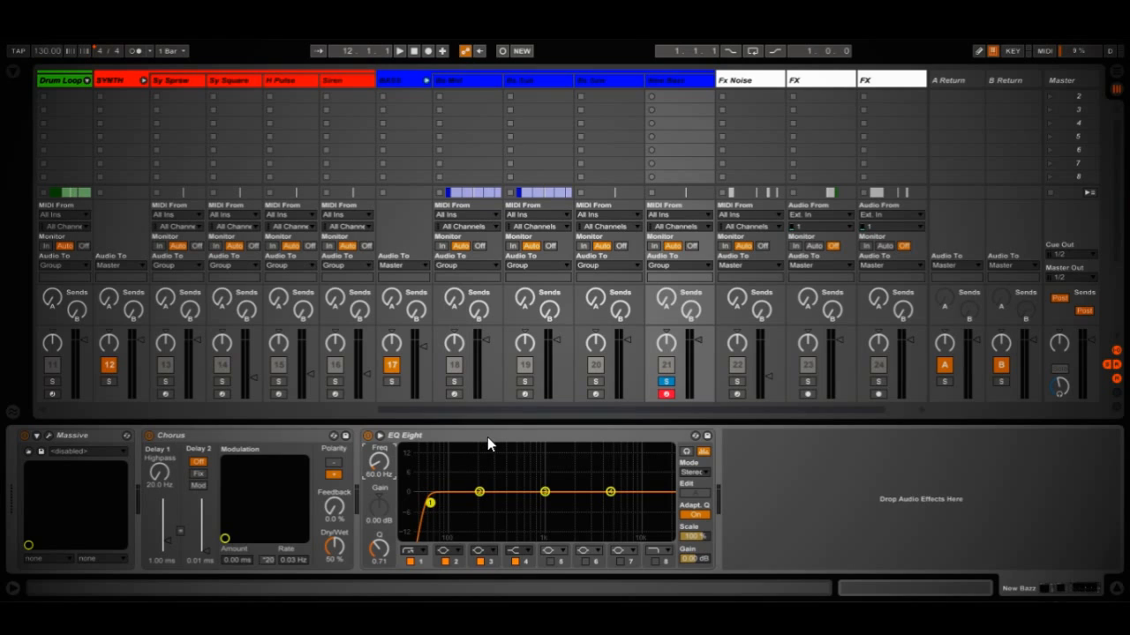
pyautogui.click(546, 79)
pyautogui.click(661, 83)
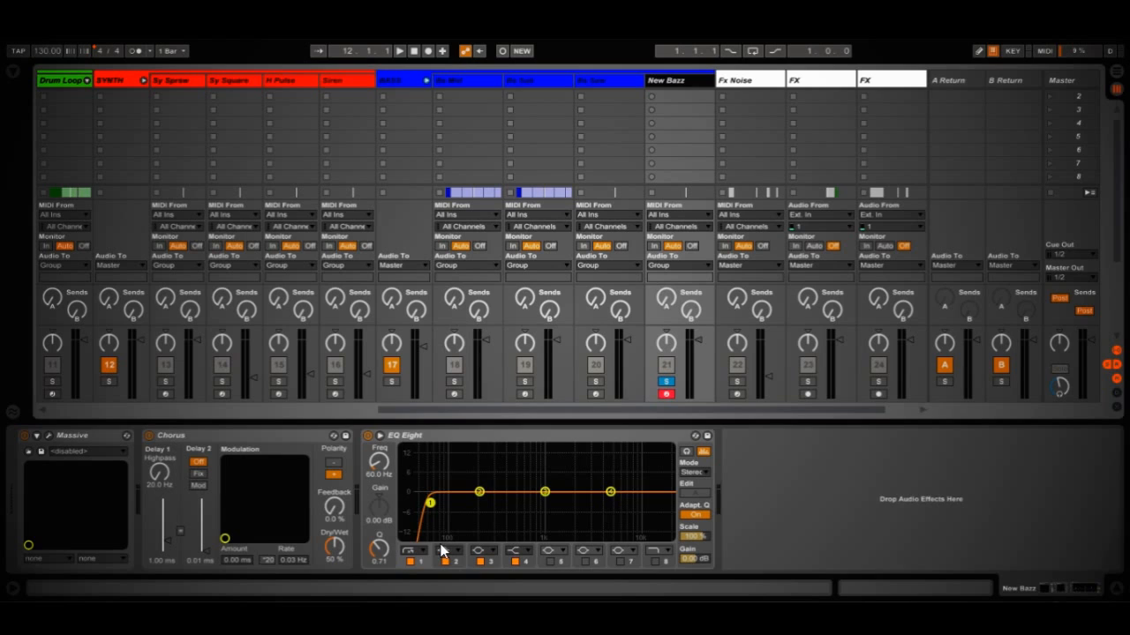
# Expand the EQ Eight display and turn band 2 into a narrow bell boost of about 3.6 dB with Q about 10.1.
pyautogui.click(446, 457)
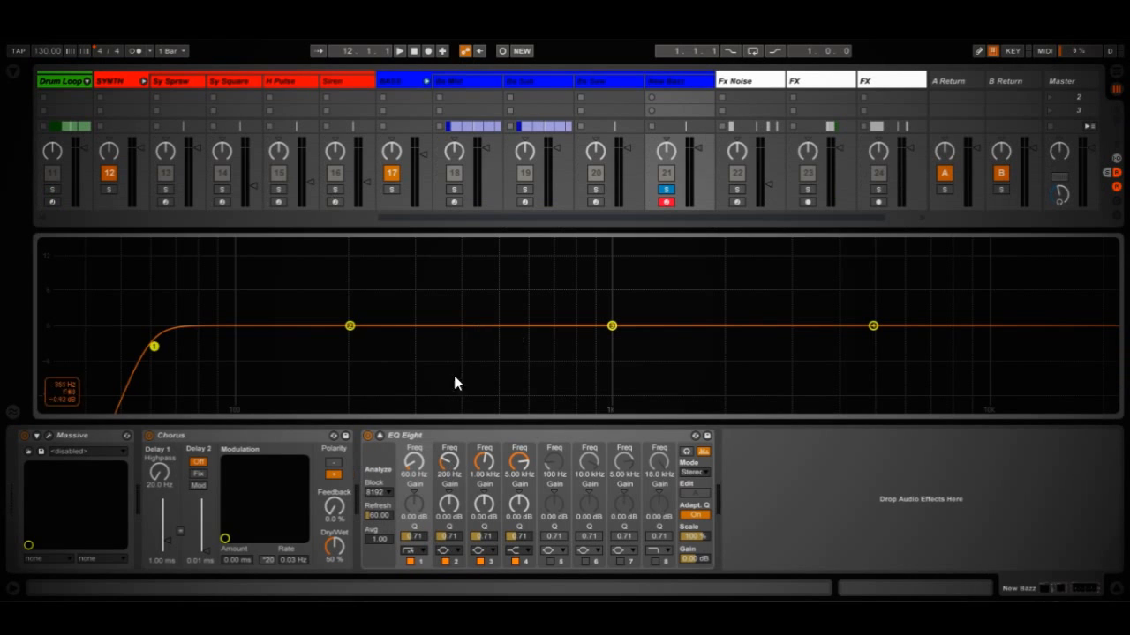
pyautogui.click(461, 554)
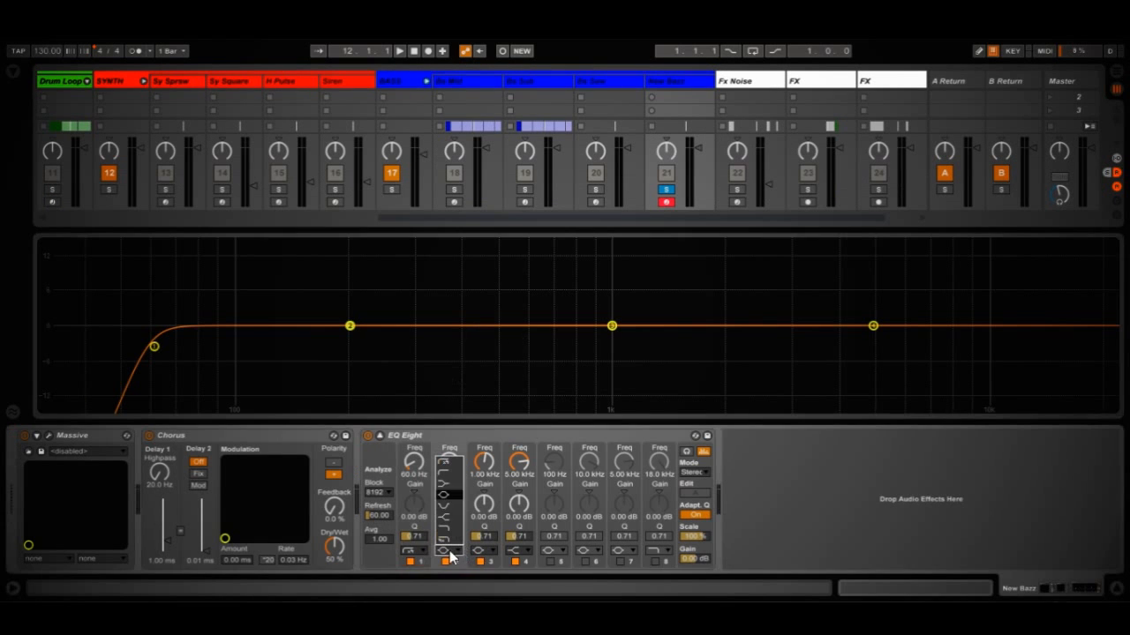
pyautogui.click(465, 490)
pyautogui.click(349, 325)
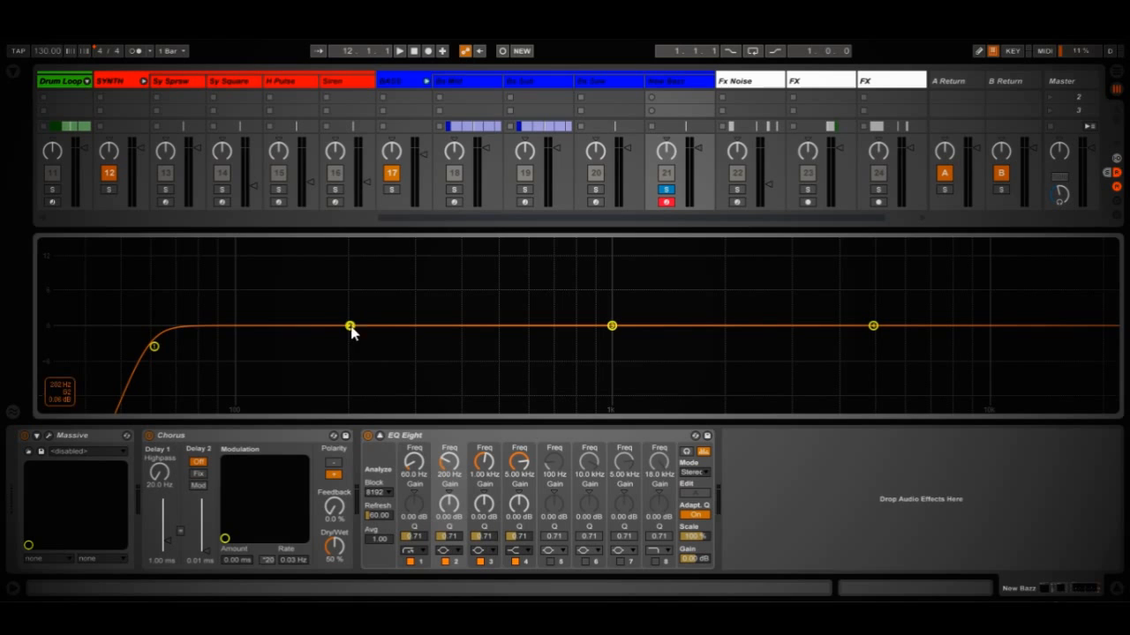
pyautogui.moveTo(352, 327); pyautogui.dragTo(340, 305)
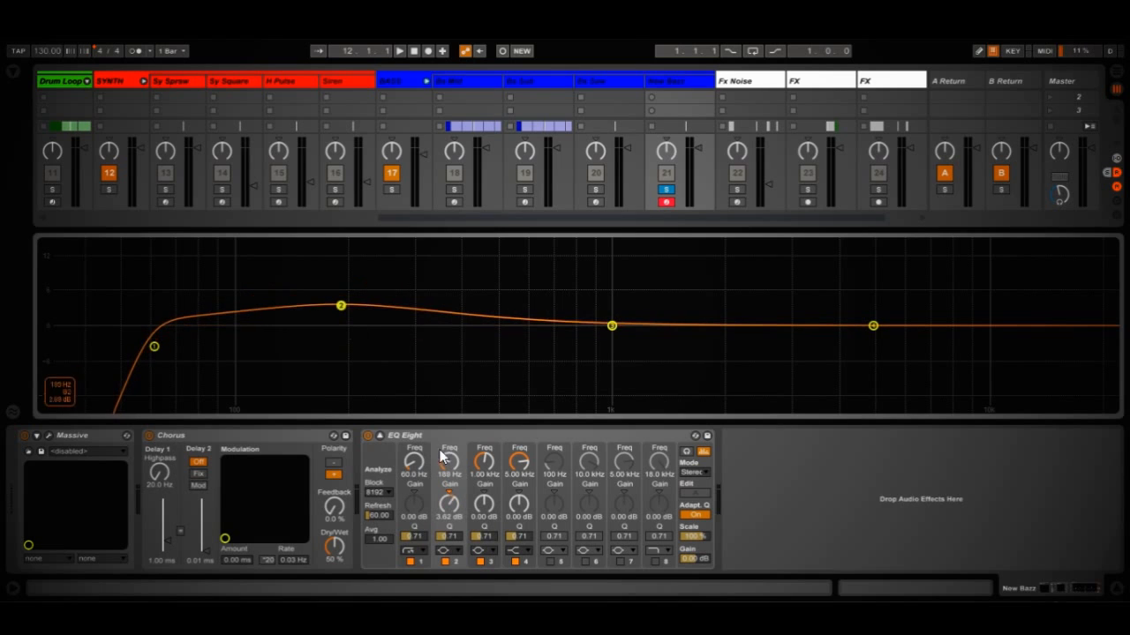
pyautogui.moveTo(449, 536); pyautogui.dragTo(449, 488)
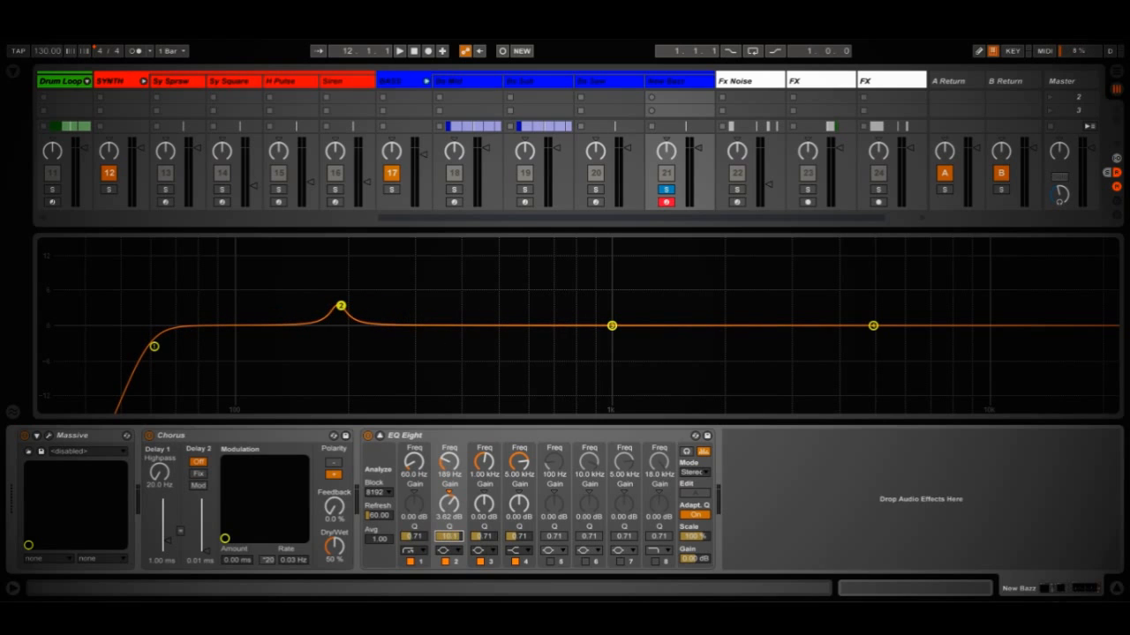
# Sweep the boosted band 2 to 730 Hz while auditioning the bass, and set its gain to -7.86 dB.
pyautogui.moveTo(347, 308)
pyautogui.moveTo(348, 305); pyautogui.dragTo(528, 252)
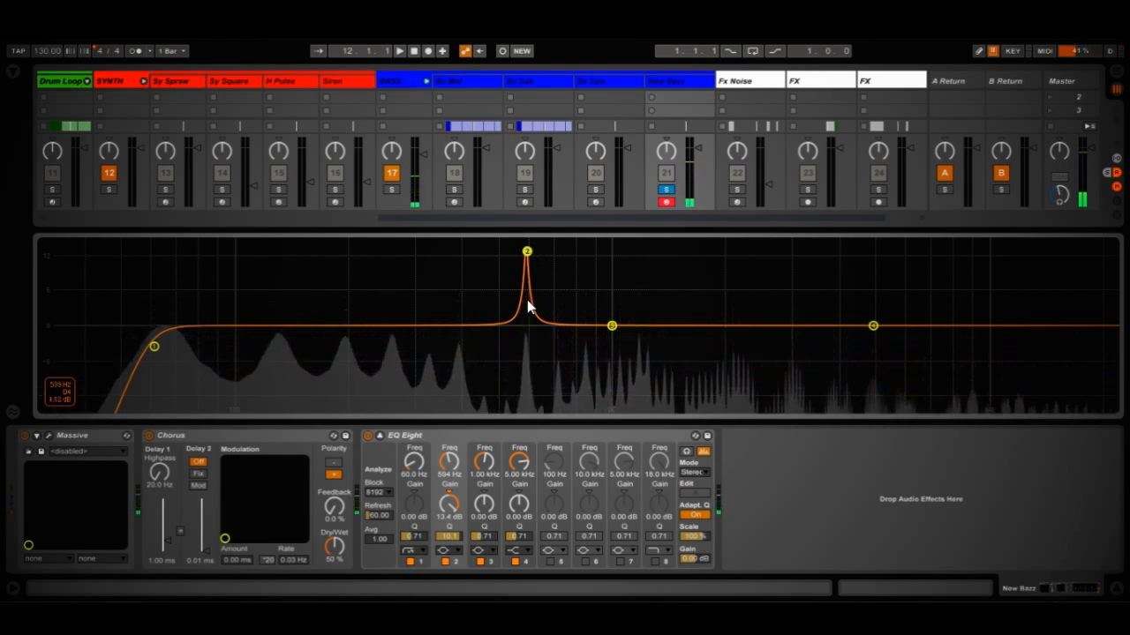
pyautogui.moveTo(527, 253); pyautogui.dragTo(560, 248)
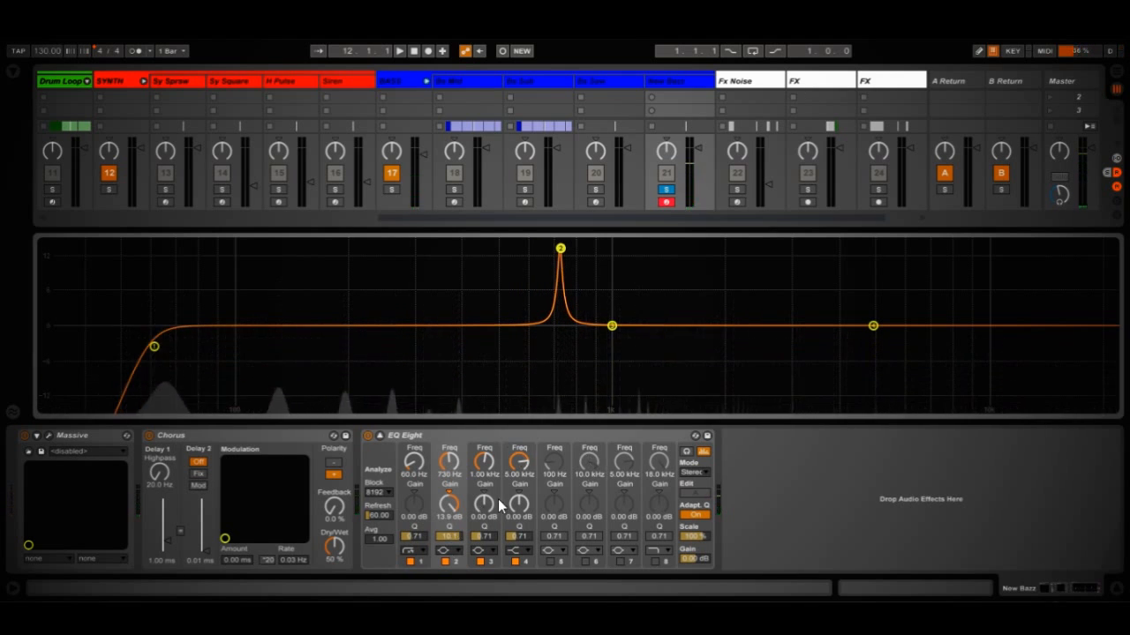
pyautogui.moveTo(449, 504); pyautogui.dragTo(449, 528)
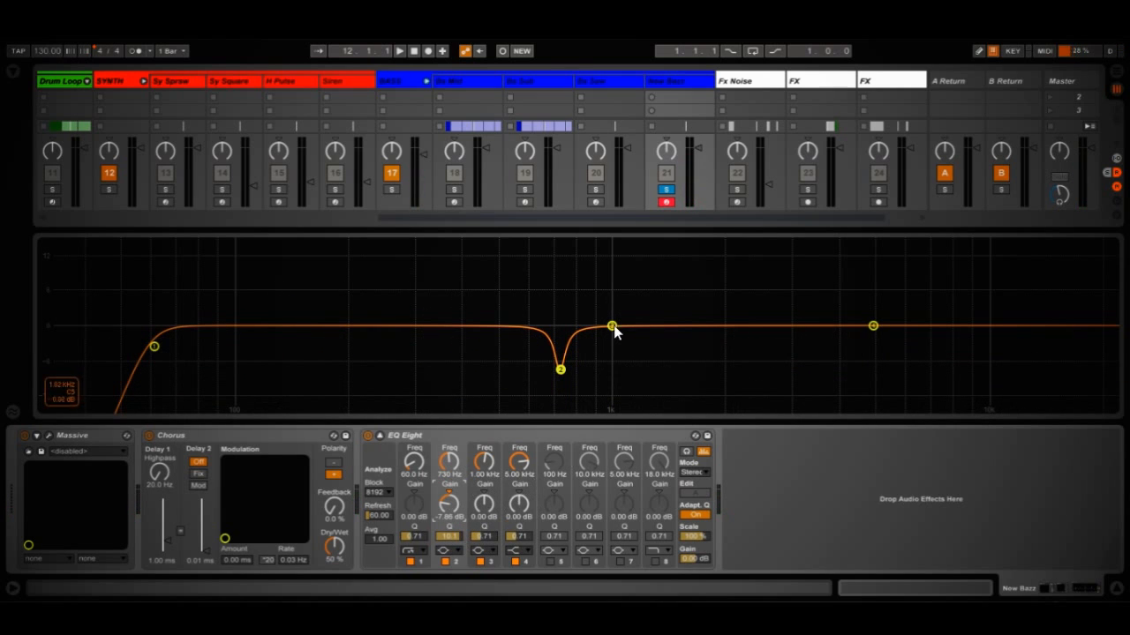
# Set band 3 to Q about 10.3, sweep it to 856 Hz and cut its gain to -10.2 dB.
pyautogui.moveTo(484, 536); pyautogui.dragTo(485, 512)
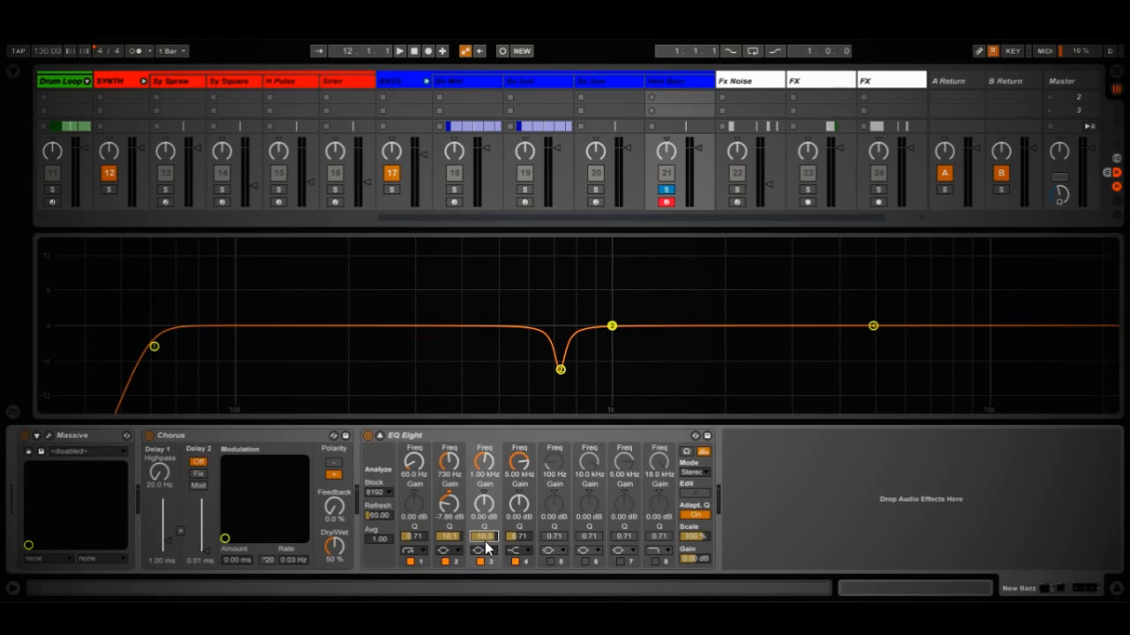
pyautogui.moveTo(612, 326); pyautogui.dragTo(586, 261)
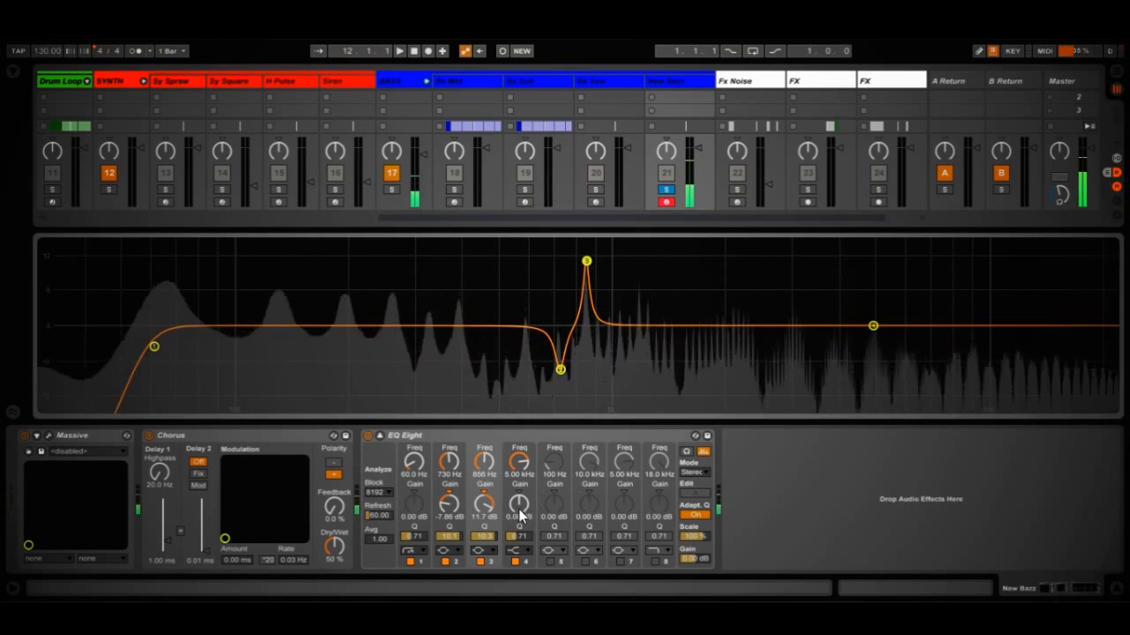
pyautogui.moveTo(522, 513); pyautogui.dragTo(486, 538)
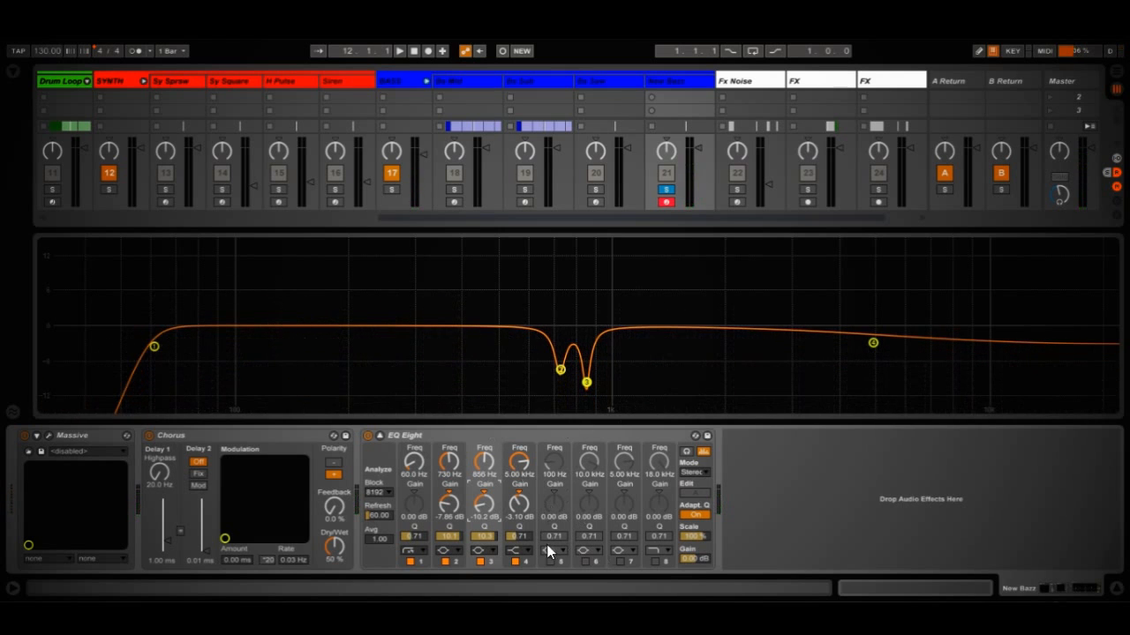
# Change band 4 to a bell, sweep it boosted up to 2.04 kHz and widen its Q to about 2.25.
pyautogui.click(519, 551)
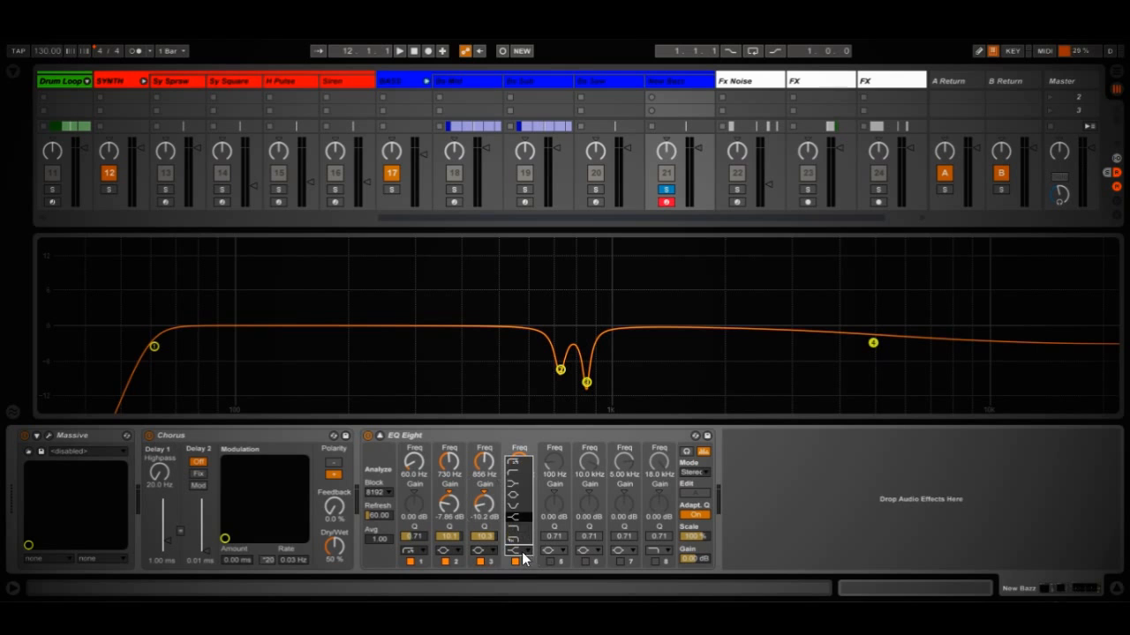
pyautogui.click(515, 500)
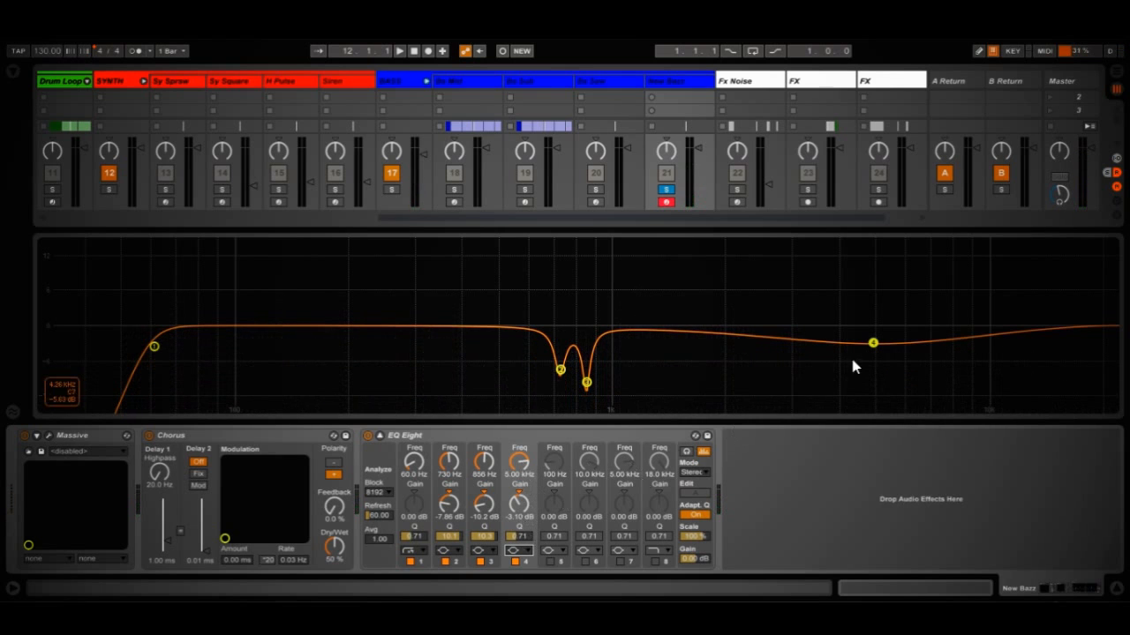
pyautogui.moveTo(871, 343); pyautogui.dragTo(835, 310)
pyautogui.moveTo(674, 290); pyautogui.dragTo(649, 299)
pyautogui.moveTo(519, 537); pyautogui.dragTo(519, 503)
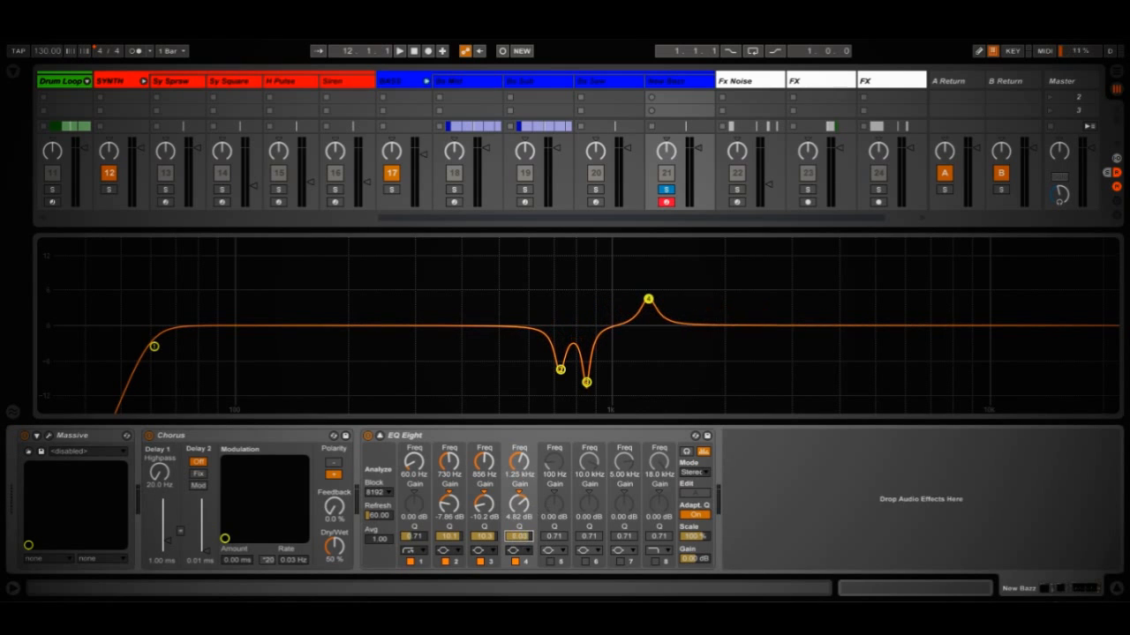
pyautogui.moveTo(648, 300); pyautogui.dragTo(678, 270)
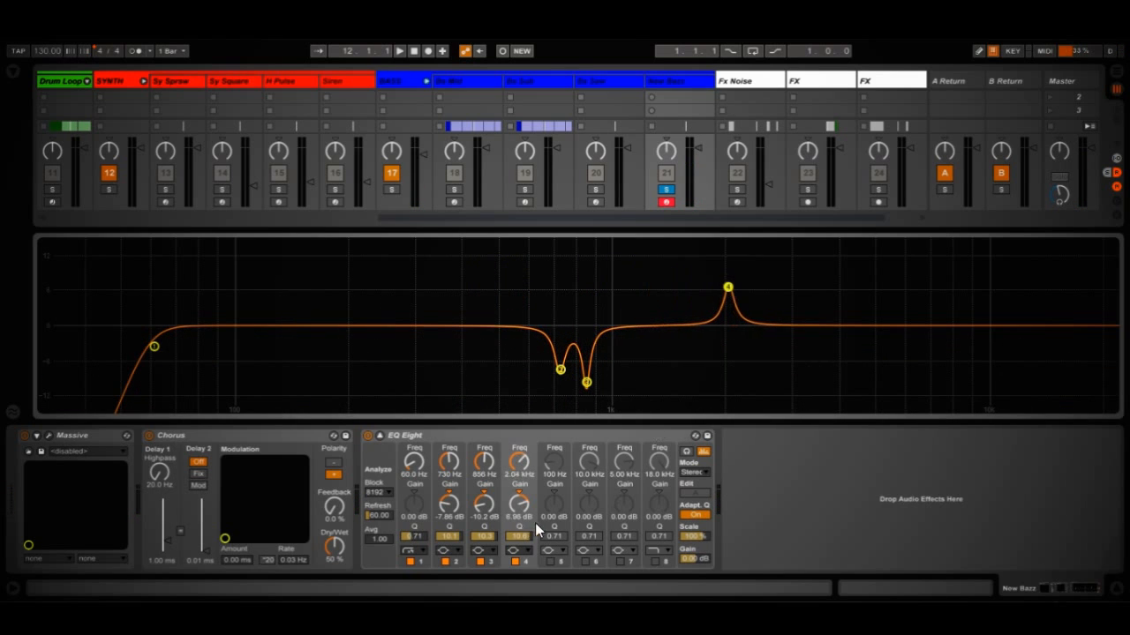
pyautogui.moveTo(524, 538); pyautogui.dragTo(524, 564)
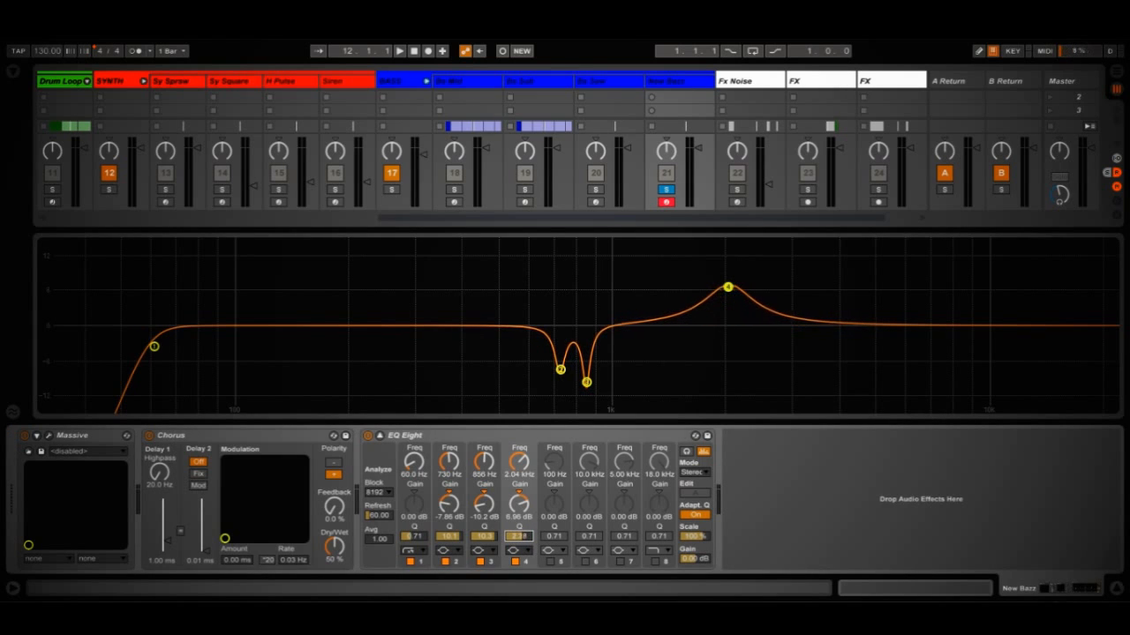
# Move band 4 to 1.11 kHz while auditioning the bass and set its gain to 4.07 dB.
pyautogui.moveTo(732, 295); pyautogui.dragTo(678, 269)
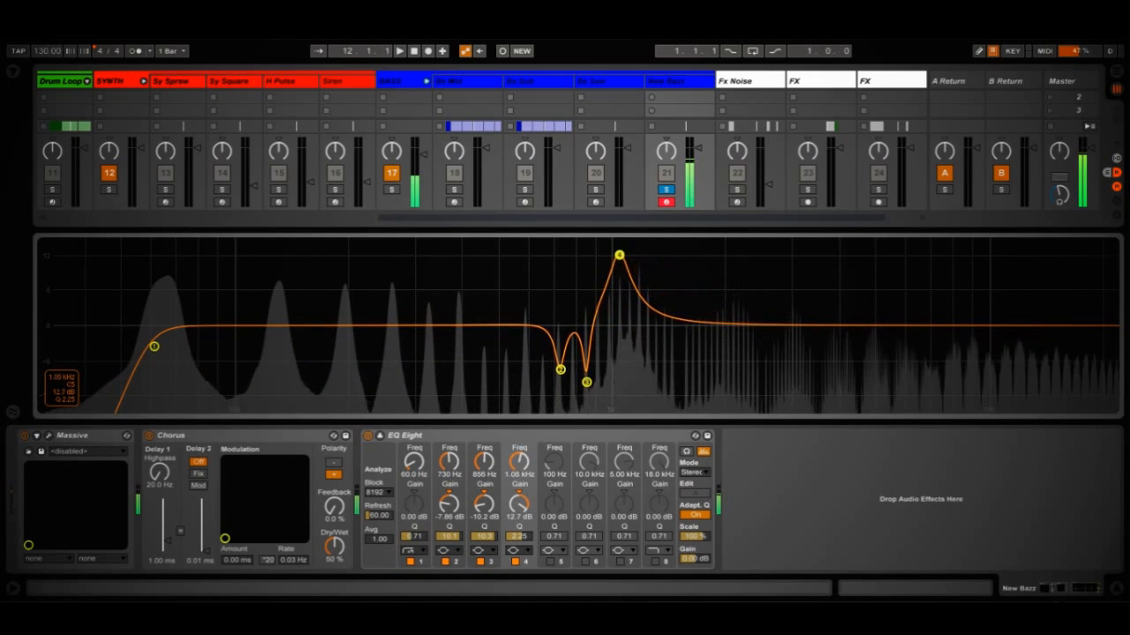
pyautogui.moveTo(625, 257); pyautogui.dragTo(629, 257)
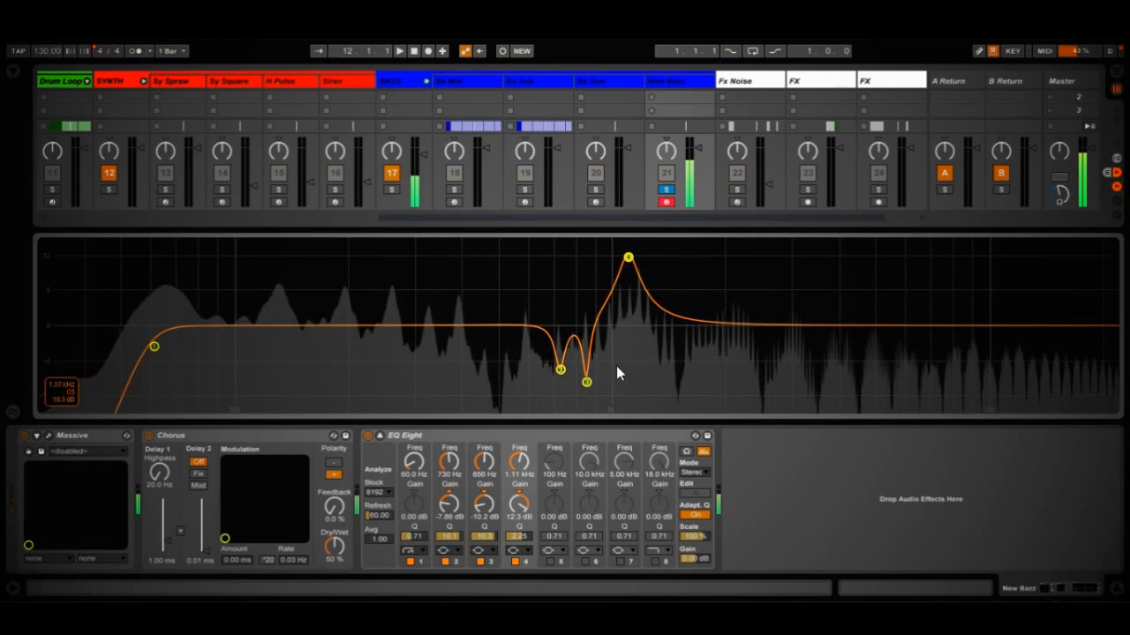
pyautogui.moveTo(519, 503)
pyautogui.mouseDown()
pyautogui.moveTo(519, 533)
pyautogui.moveTo(519, 521)
pyautogui.mouseUp()
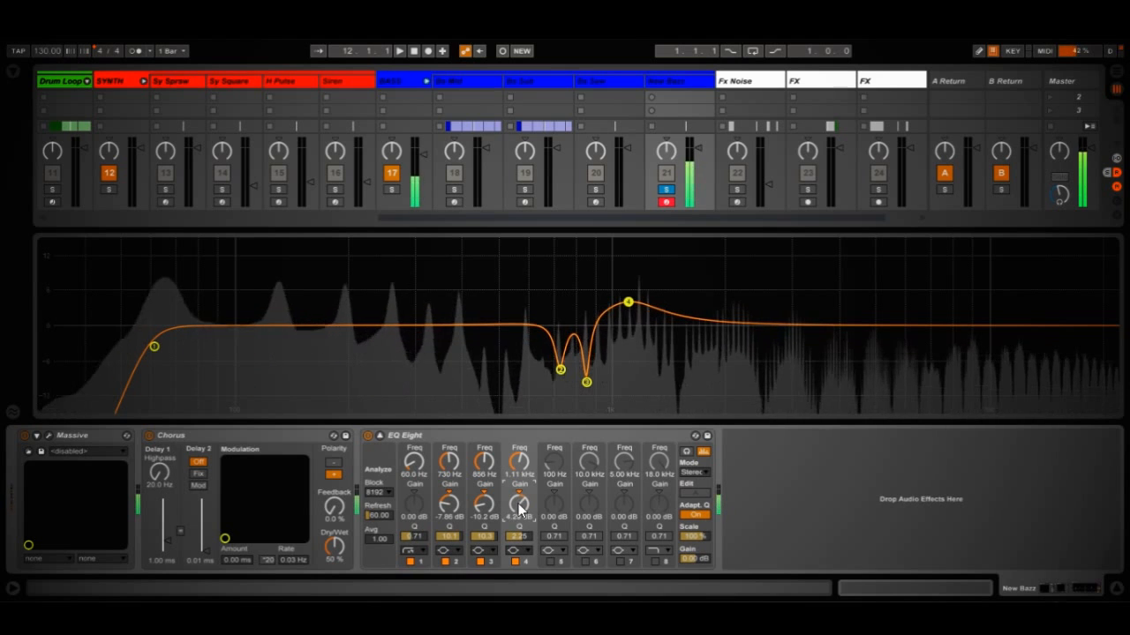
pyautogui.moveTo(520, 502); pyautogui.dragTo(521, 503)
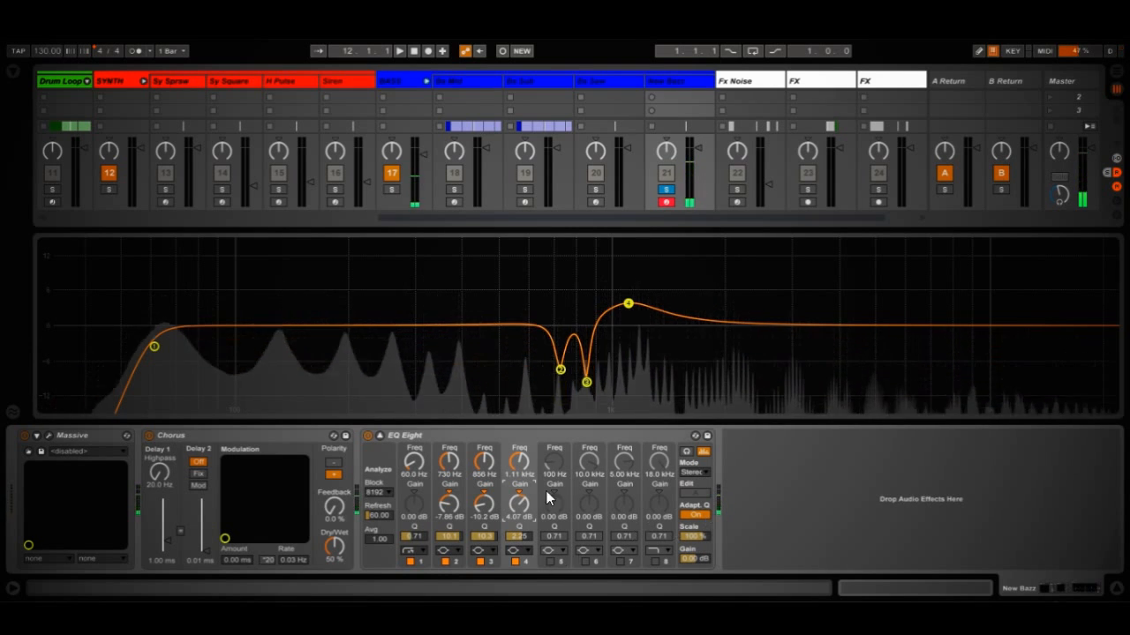
# Enable band 5 as a high shelf at 6.13 kHz with 5.98 dB gain and Q about 1.4.
pyautogui.click(549, 564)
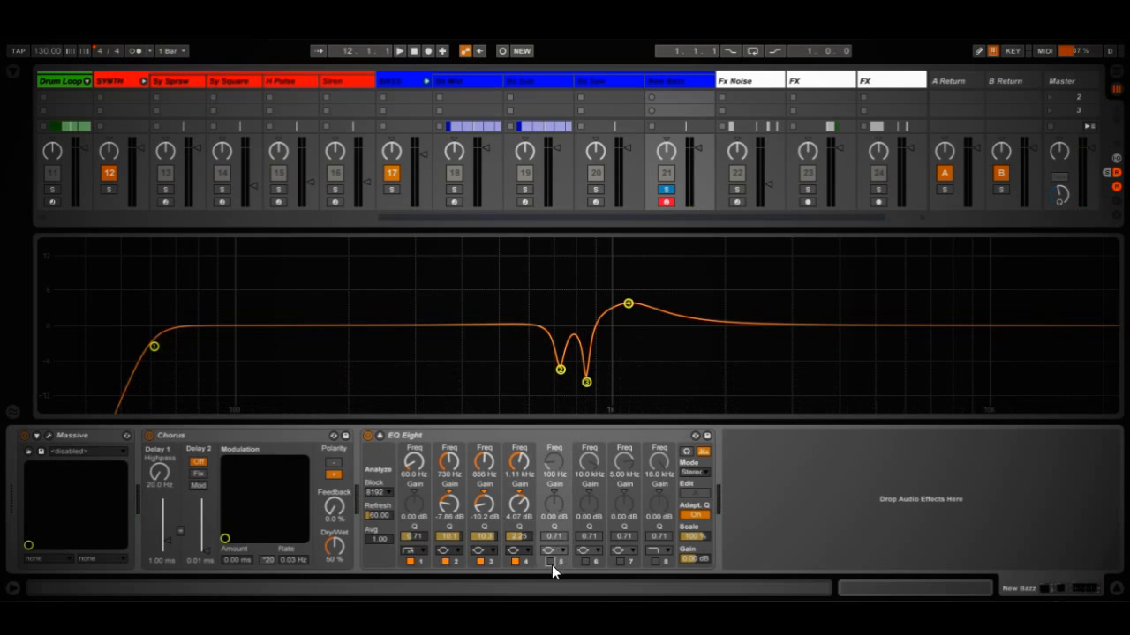
pyautogui.click(556, 552)
pyautogui.click(554, 522)
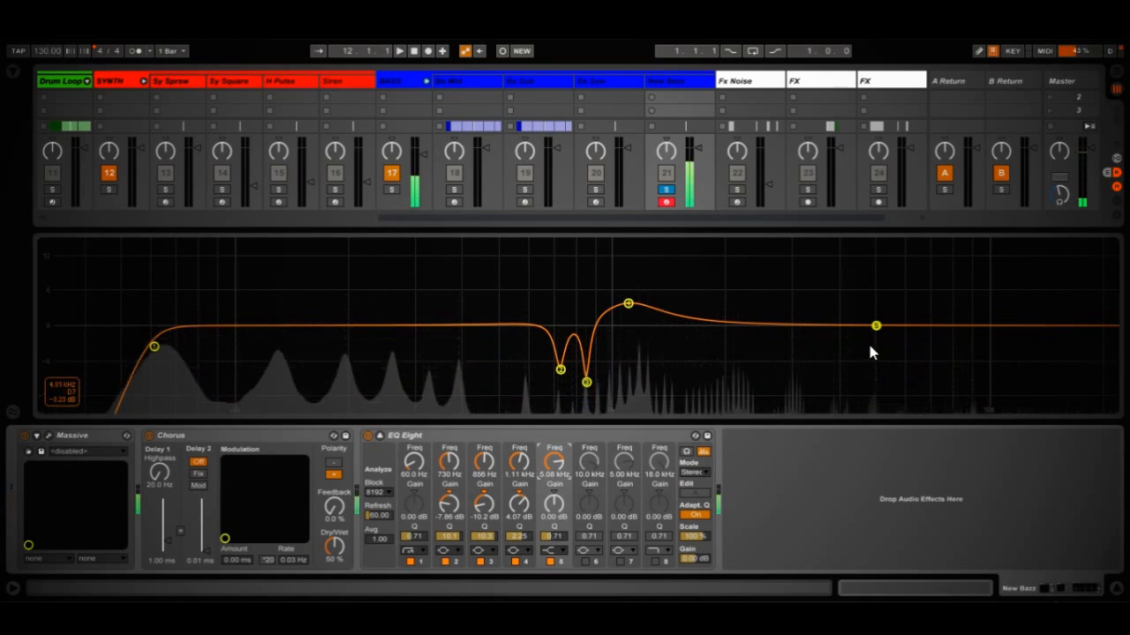
pyautogui.moveTo(875, 325); pyautogui.dragTo(907, 283)
pyautogui.moveTo(557, 522)
pyautogui.mouseDown()
pyautogui.moveTo(557, 542)
pyautogui.moveTo(557, 521)
pyautogui.mouseUp()
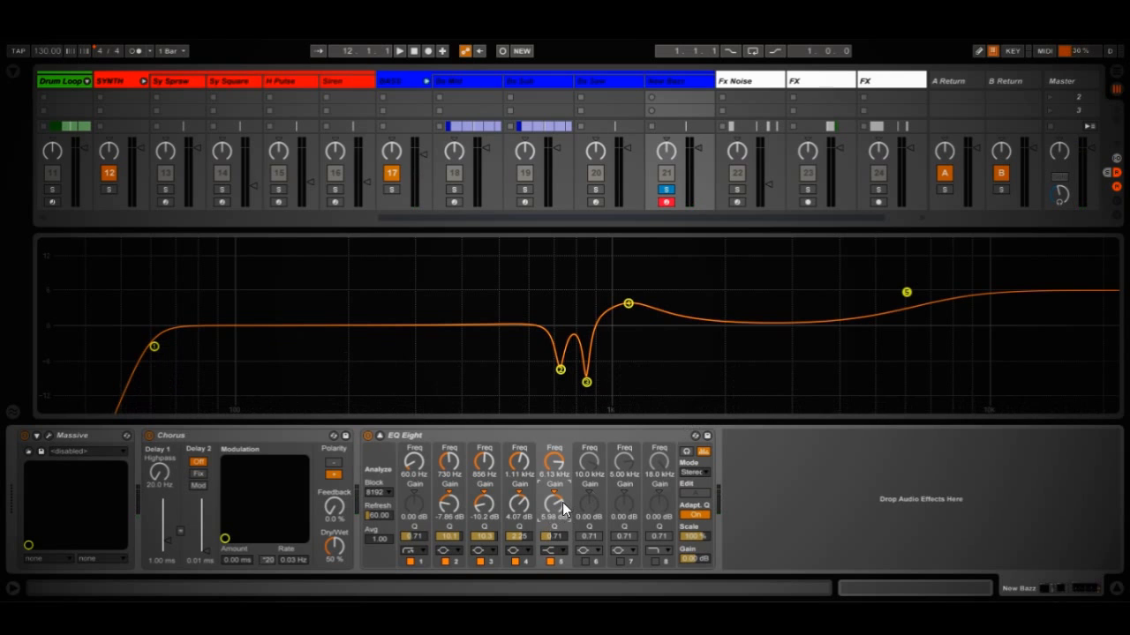
pyautogui.moveTo(556, 538); pyautogui.dragTo(556, 520)
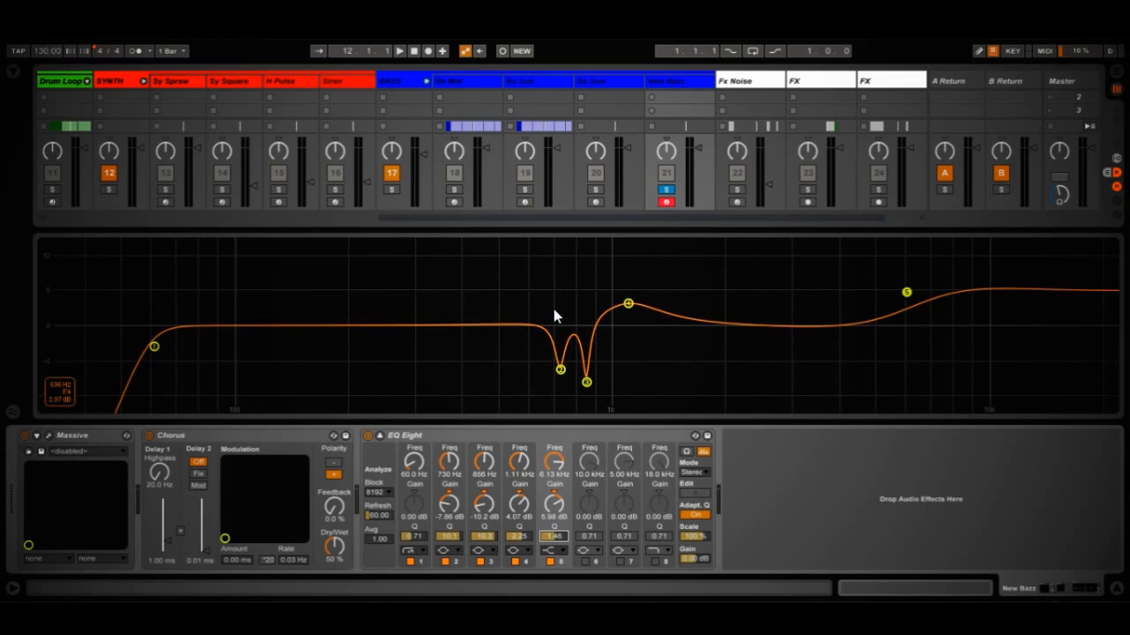
# Search the browser for "compr", load the Compressor after EQ Eight on New Bazz and audition the bass through it.
pyautogui.moveTo(379, 110); pyautogui.dragTo(305, 107)
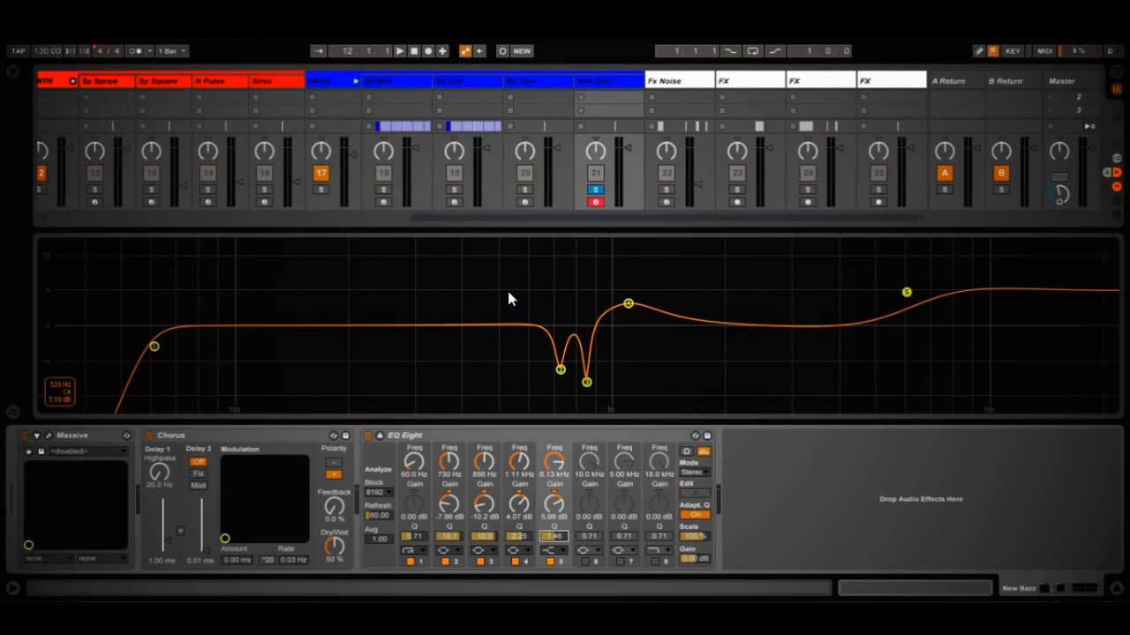
pyautogui.press('Escape')
pyautogui.hotkey('ctrl', 'f')
pyautogui.write('cmopl')
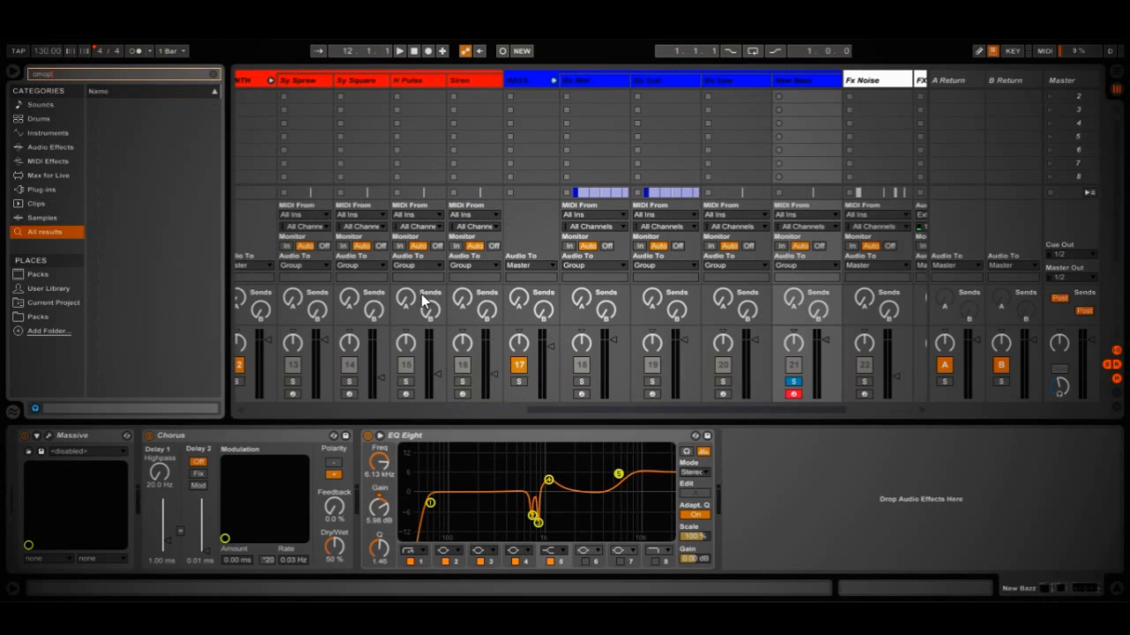
pyautogui.write('ompr')
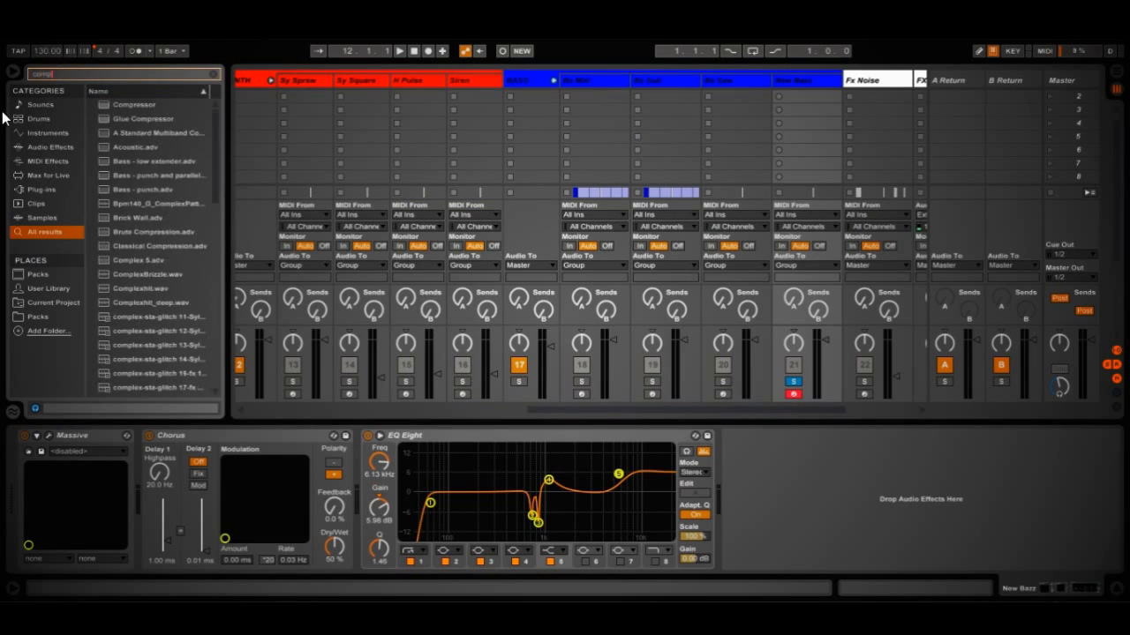
pyautogui.moveTo(124, 107); pyautogui.dragTo(454, 300)
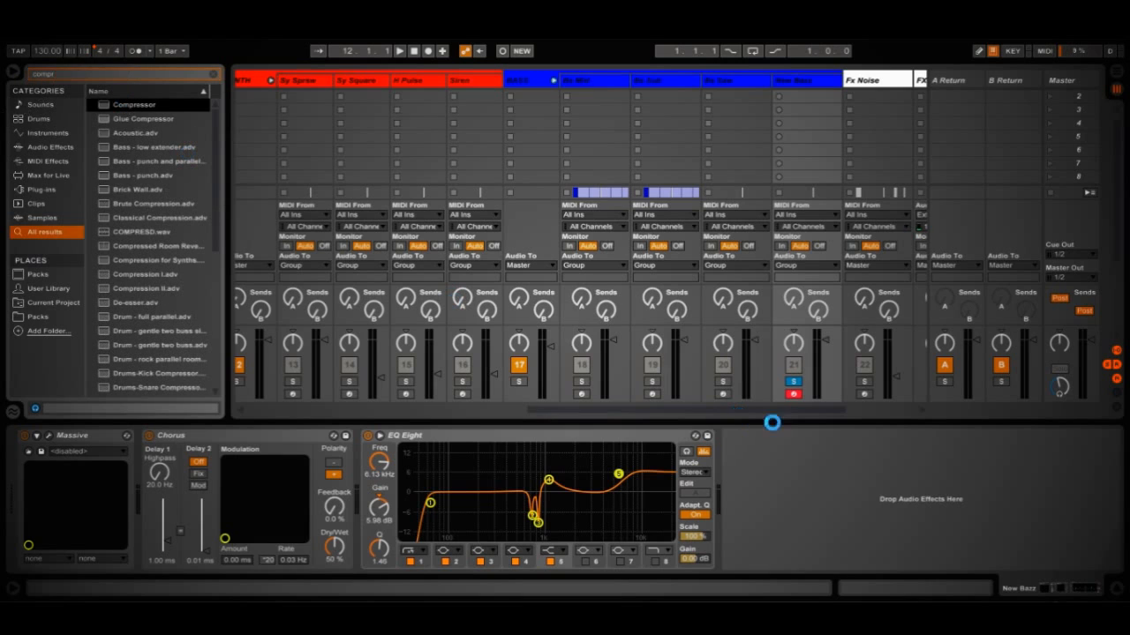
pyautogui.moveTo(771, 423); pyautogui.dragTo(816, 442)
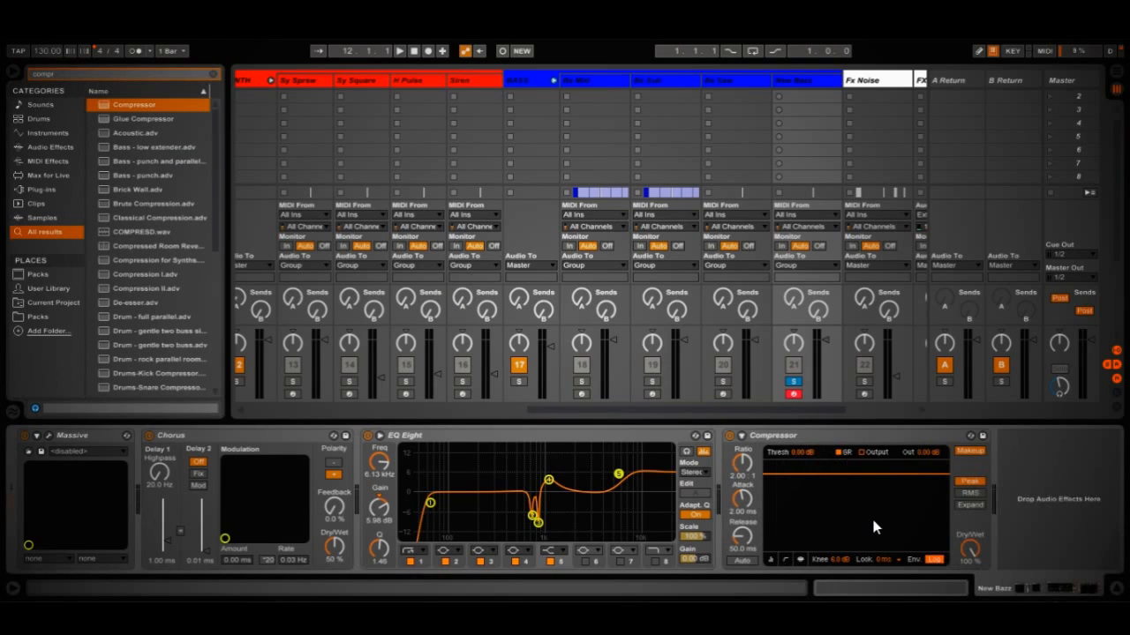
pyautogui.press('a')
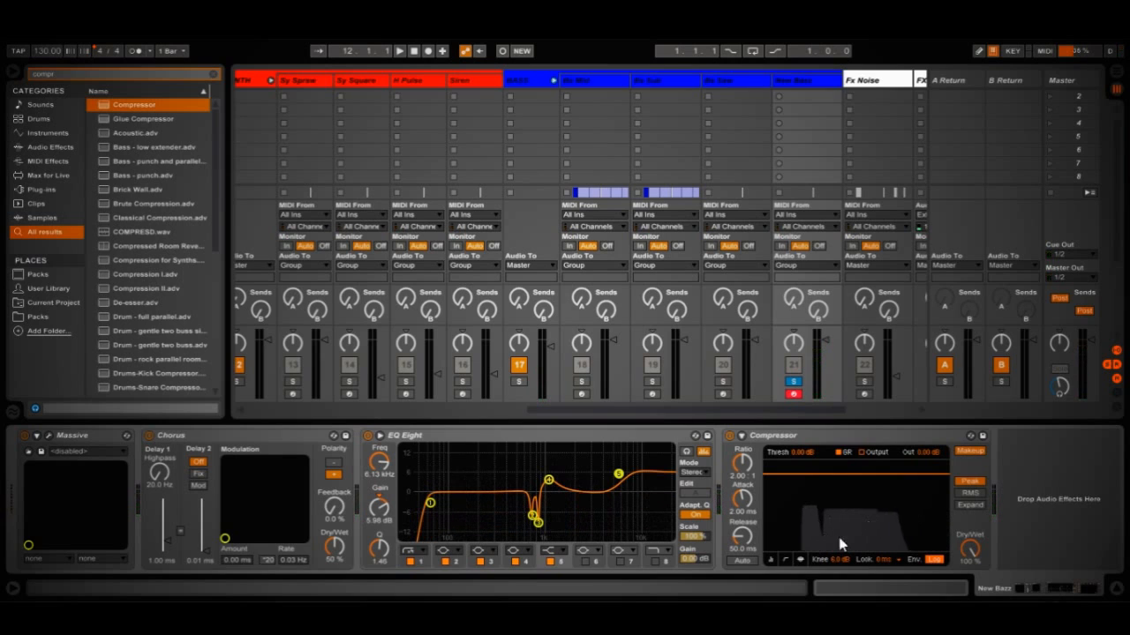
pyautogui.click(852, 439)
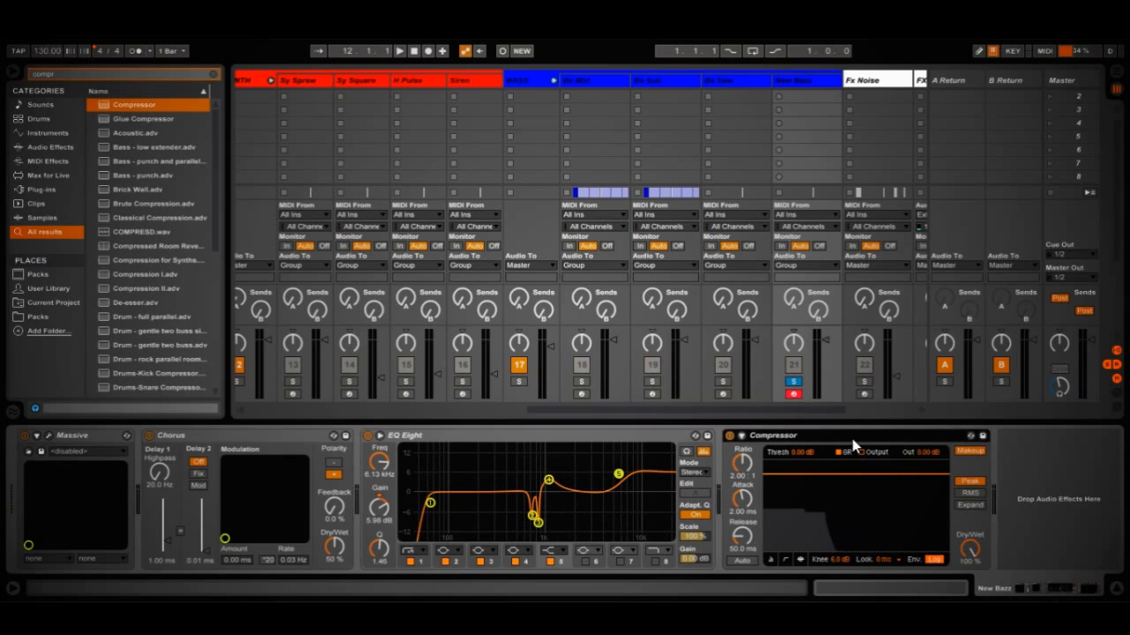
# Remove the Compressor from New Bazz, search the browser for "saus" and load Sausage Fattener after EQ Eight.
pyautogui.press('Delete')
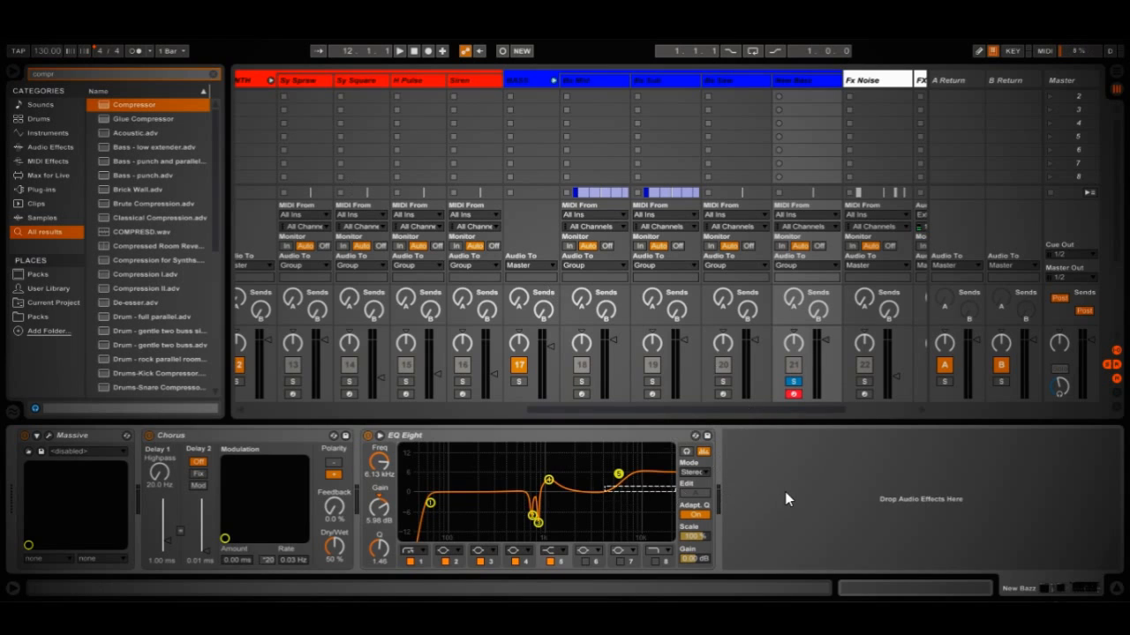
pyautogui.hotkey('ctrl', 'f')
pyautogui.write('saus')
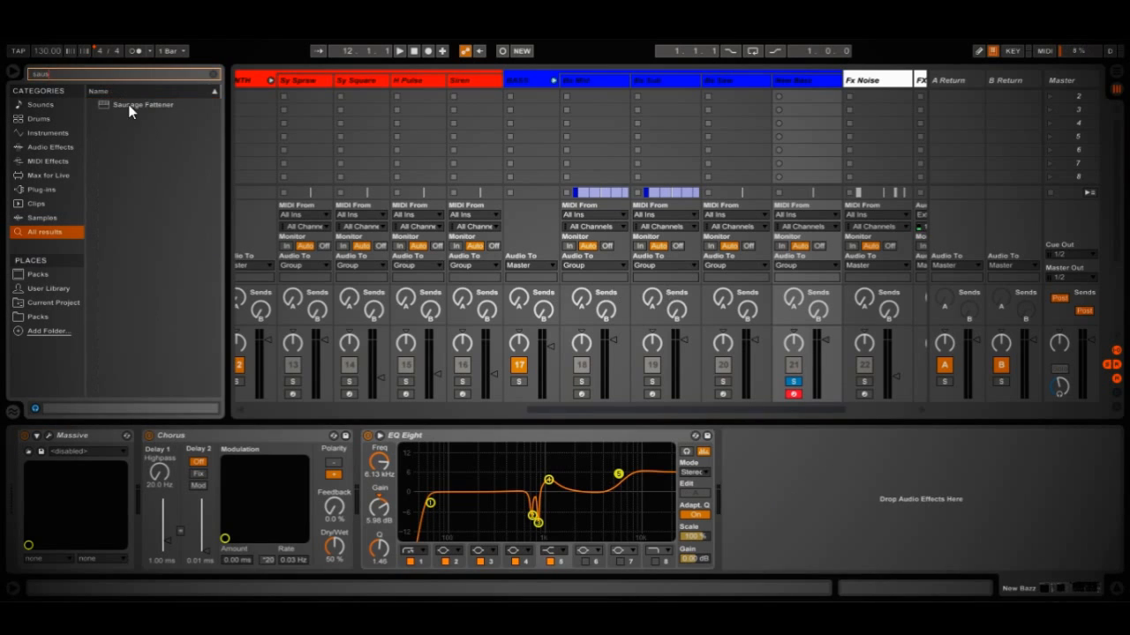
pyautogui.doubleClick(130, 105)
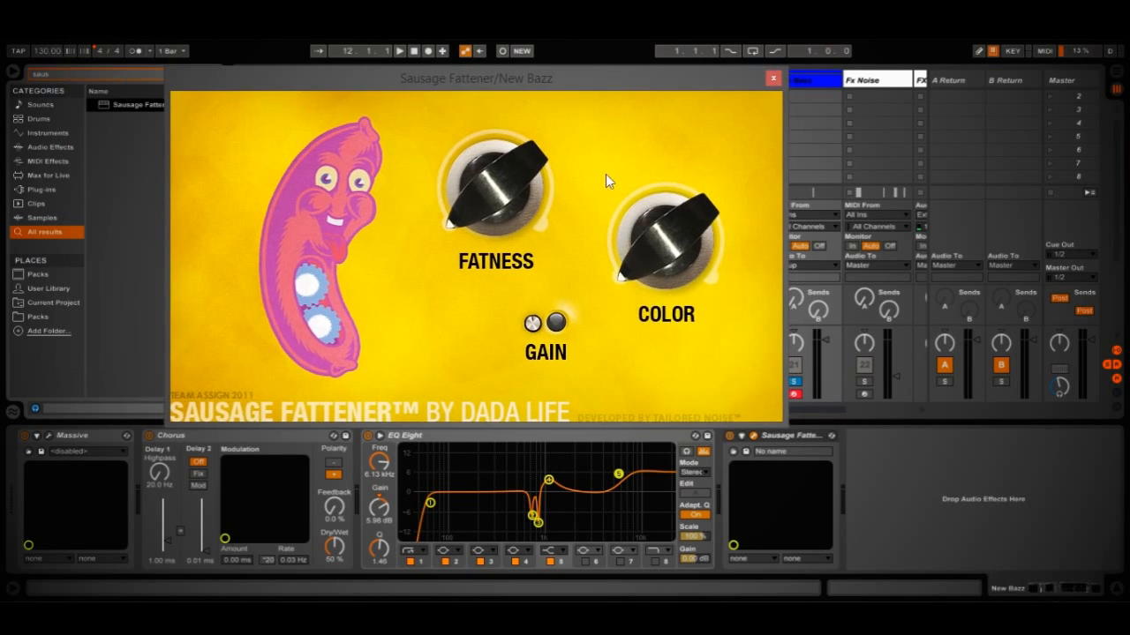
# Raise Sausage Fattener's Fatness, set its Color to 43.0 % while auditioning the bass, and close the plug-in window.
pyautogui.moveTo(621, 88); pyautogui.dragTo(528, 89)
pyautogui.moveTo(415, 208); pyautogui.dragTo(412, 178)
pyautogui.moveTo(554, 268); pyautogui.dragTo(582, 262)
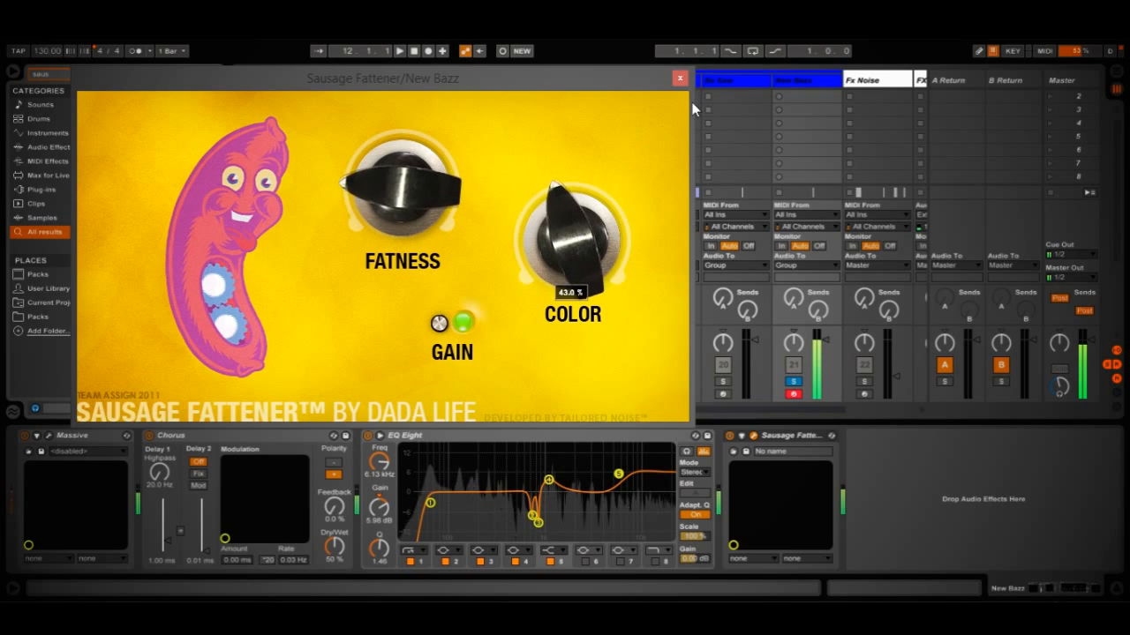
pyautogui.click(680, 78)
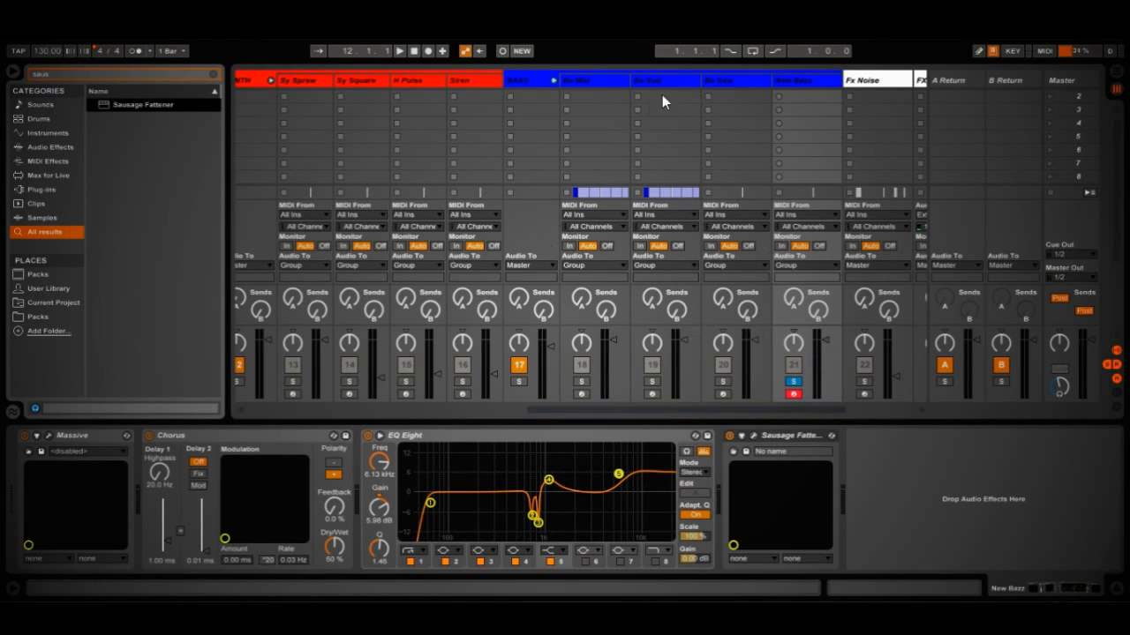
# Copy the Sidechain compressor from Bs Mid and paste it after Sausage Fattener on New Bazz.
pyautogui.click(599, 84)
pyautogui.moveTo(756, 480); pyautogui.dragTo(471, 496)
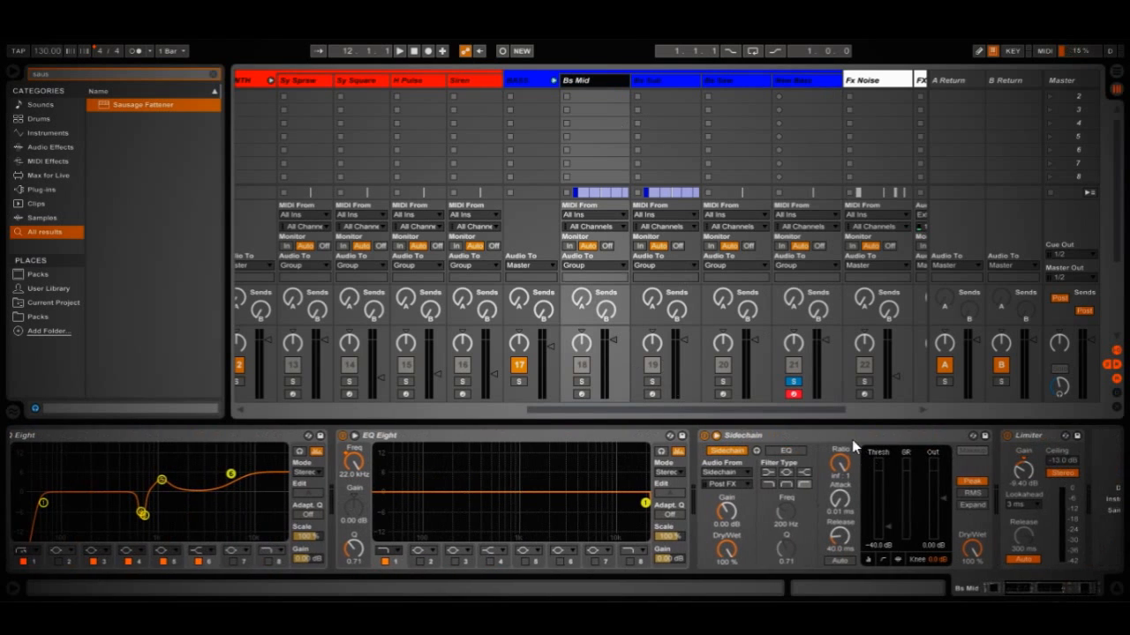
pyautogui.click(847, 435)
pyautogui.click(785, 84)
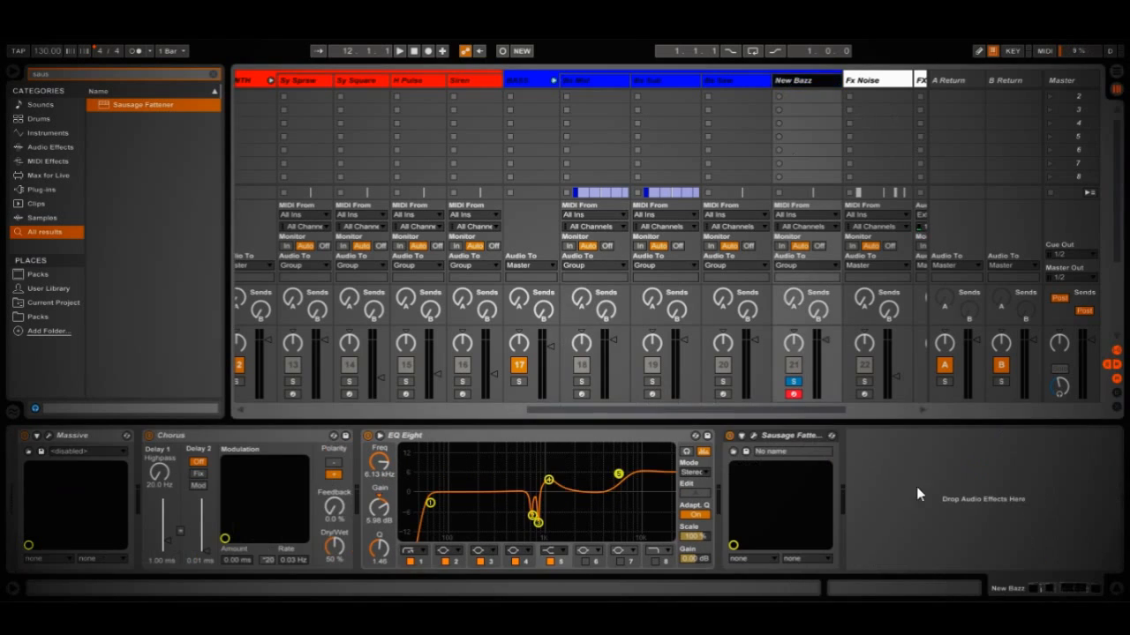
pyautogui.hotkey('ctrl', 'v')
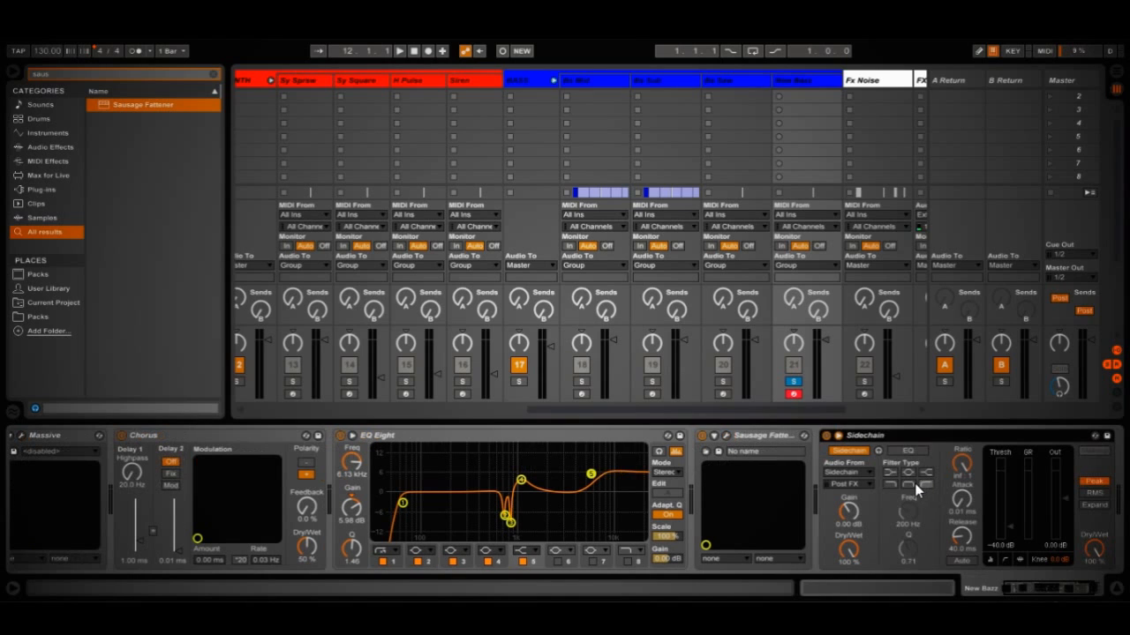
# Choose the Sidechain track as the audio source of the pasted Sidechain compressor.
pyautogui.click(859, 452)
pyautogui.click(846, 472)
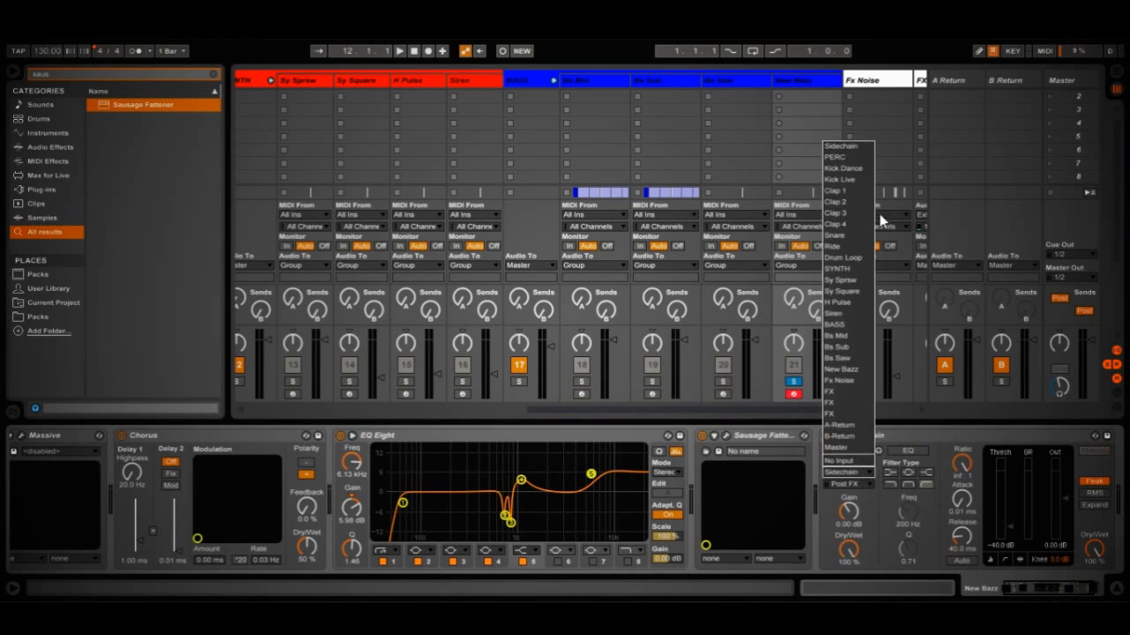
pyautogui.click(840, 148)
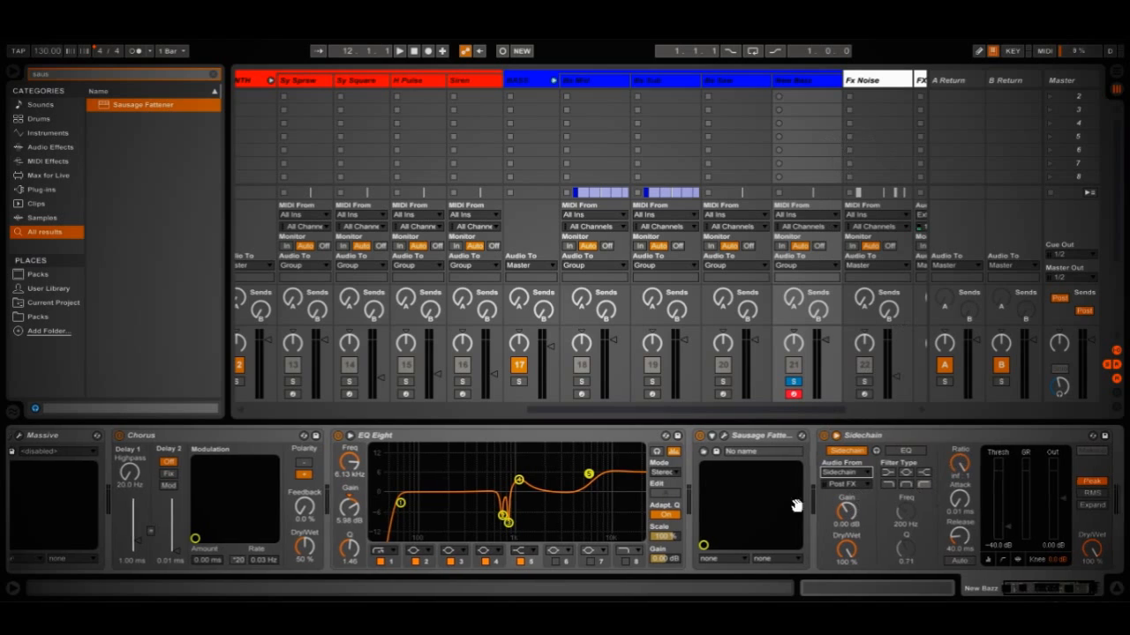
# Search for "limit", add a Limiter after Sidechain, and set its ceiling to -14.0 dB and gain to -13.2 dB.
pyautogui.hscroll(2, 745, 507)
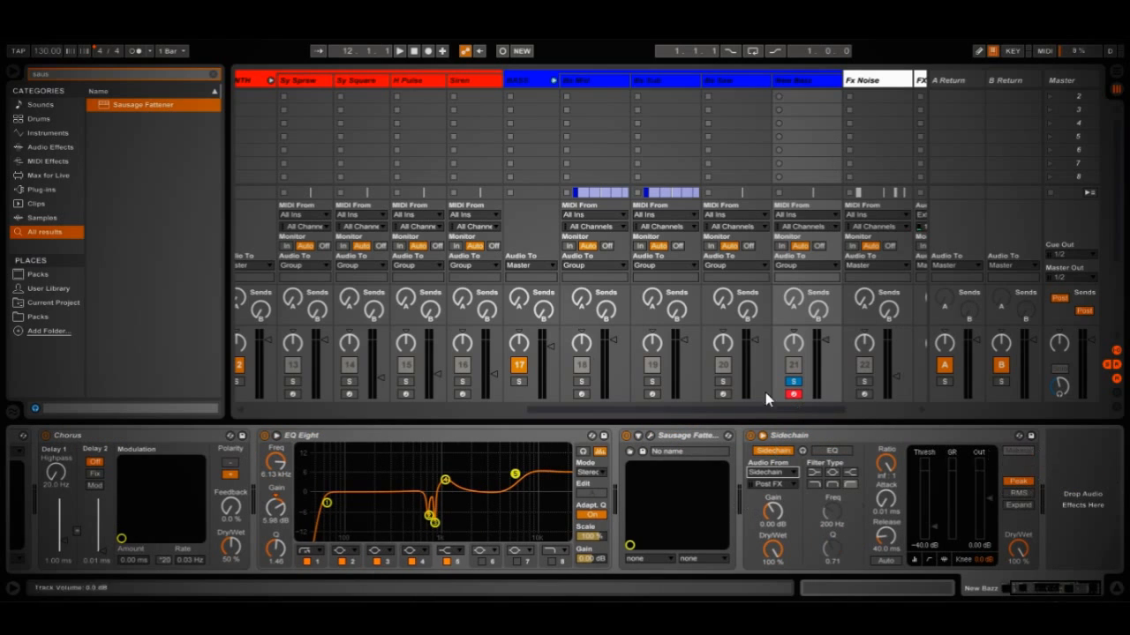
pyautogui.hotkey('ctrl', 'f')
pyautogui.write('limit')
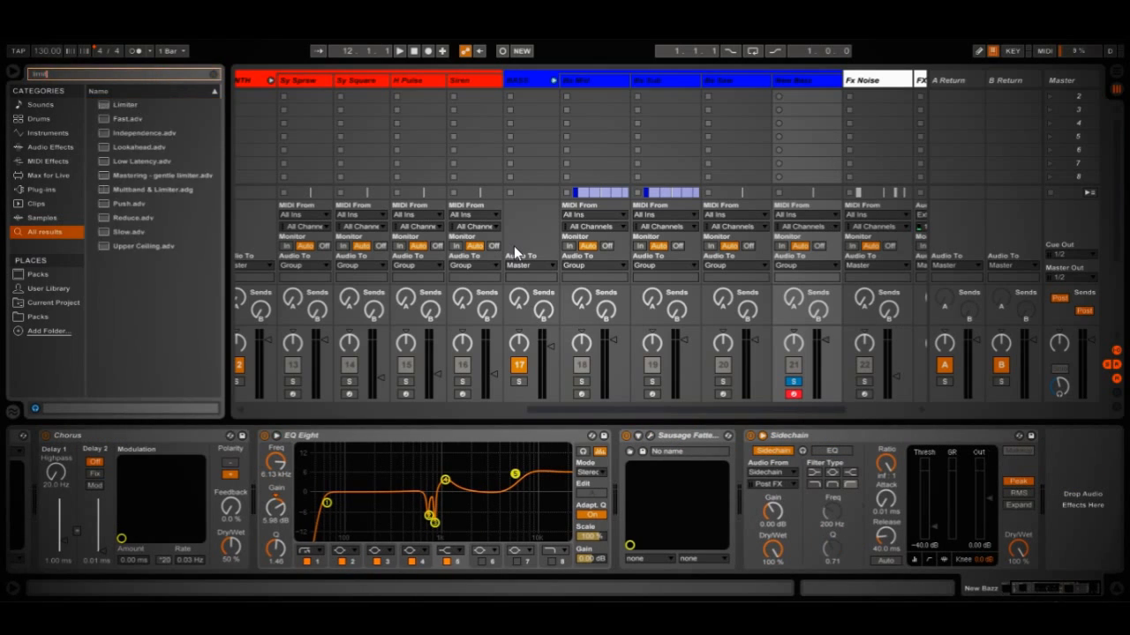
pyautogui.click(117, 103)
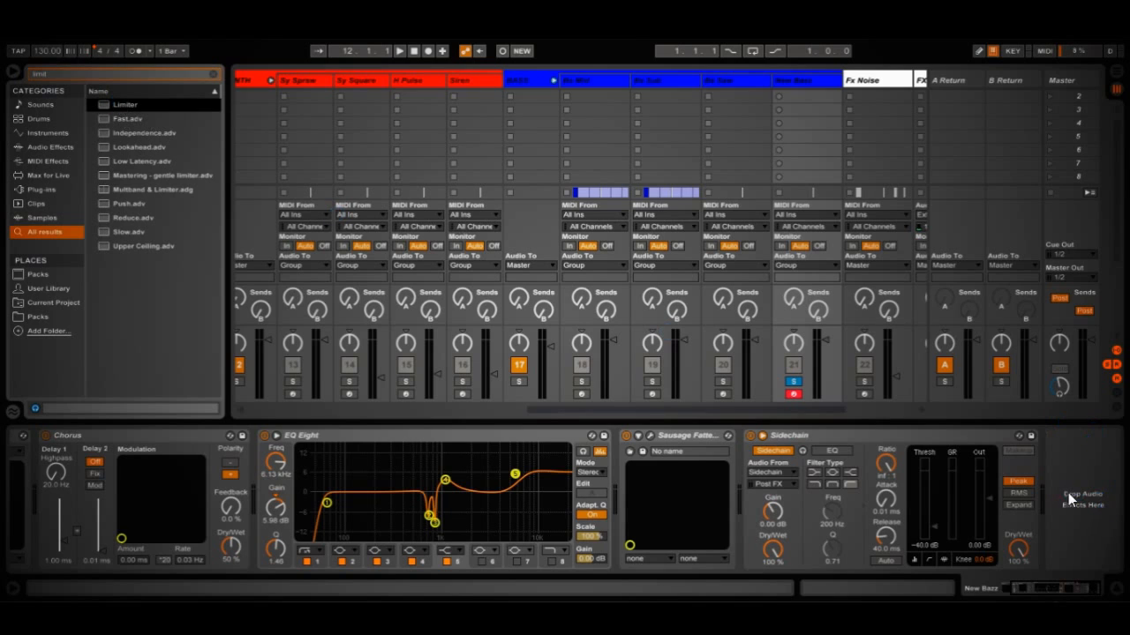
pyautogui.moveTo(1070, 500); pyautogui.dragTo(1072, 499)
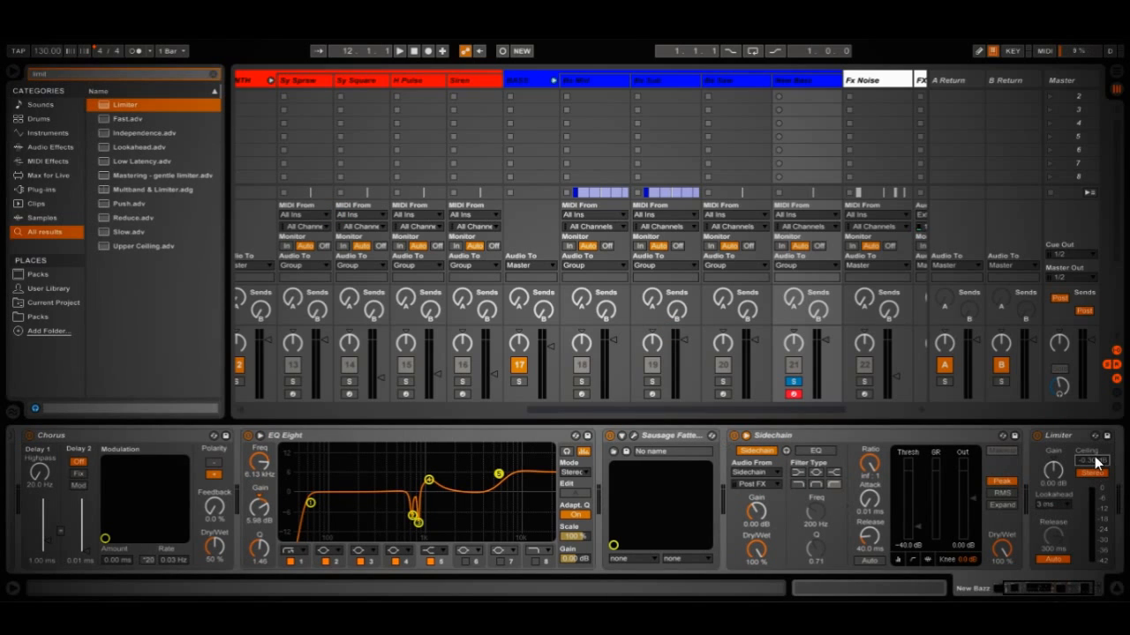
pyautogui.moveTo(1055, 474); pyautogui.dragTo(1055, 483)
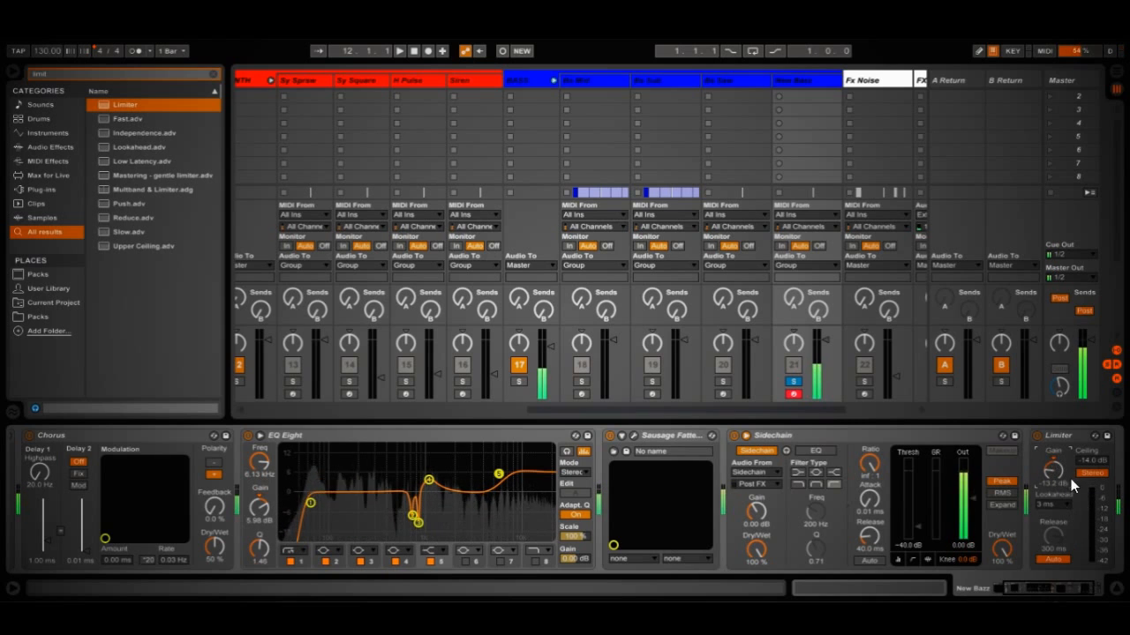
pyautogui.hscroll(3, 713, 533)
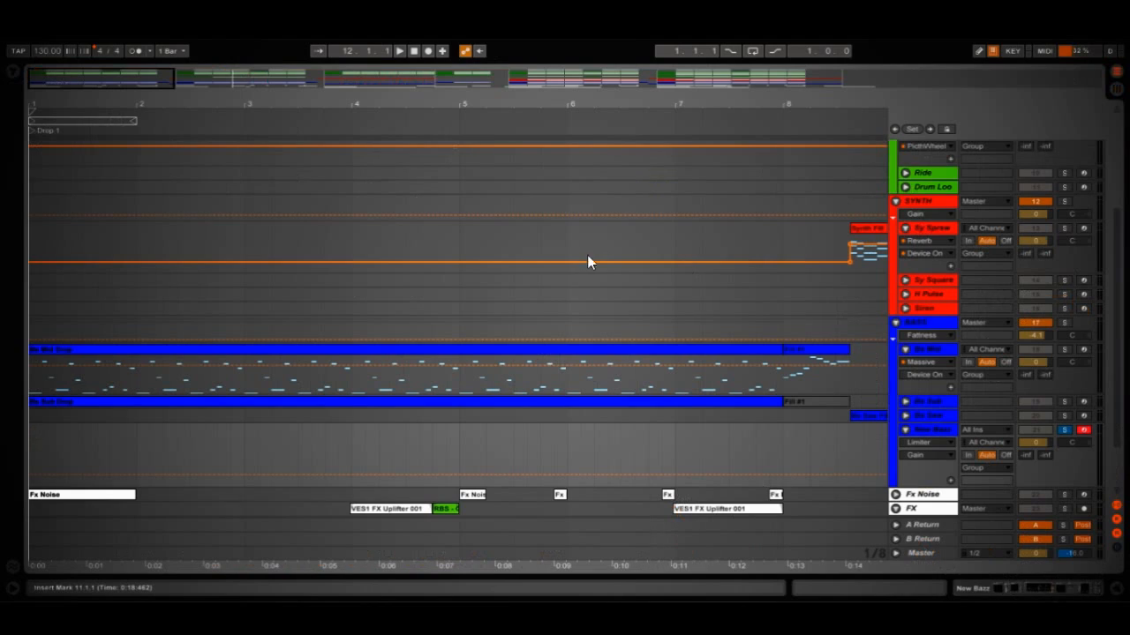
# In the arrangement, turn off New Bazz's solo and mute the original Bs Mid track.
pyautogui.scroll(-3, 466, 335)
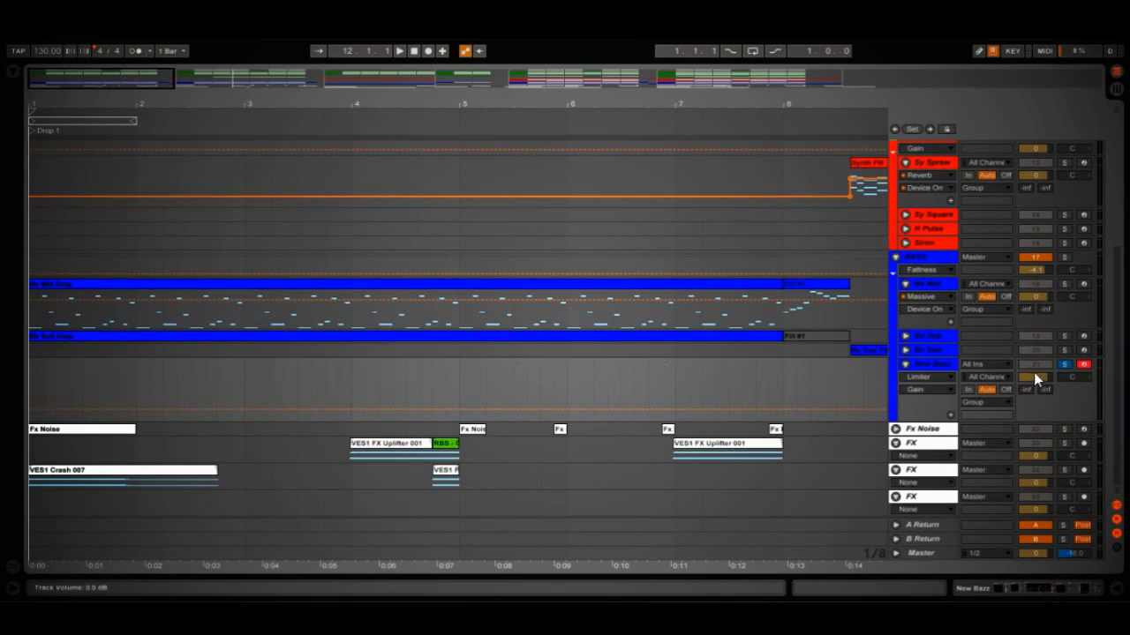
pyautogui.click(1064, 364)
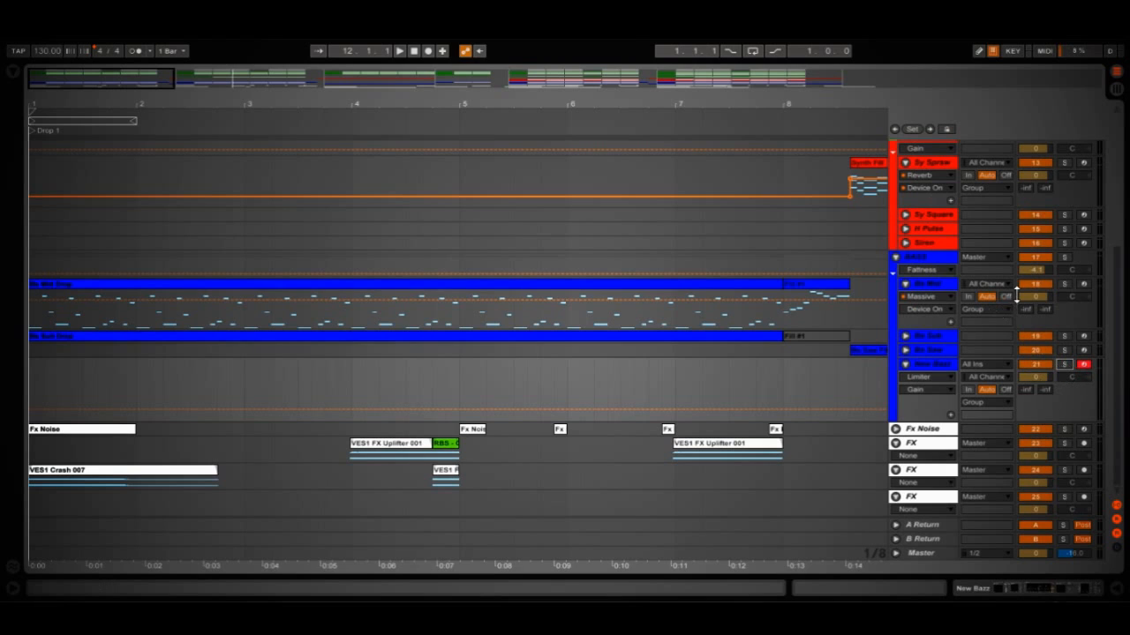
pyautogui.click(1044, 284)
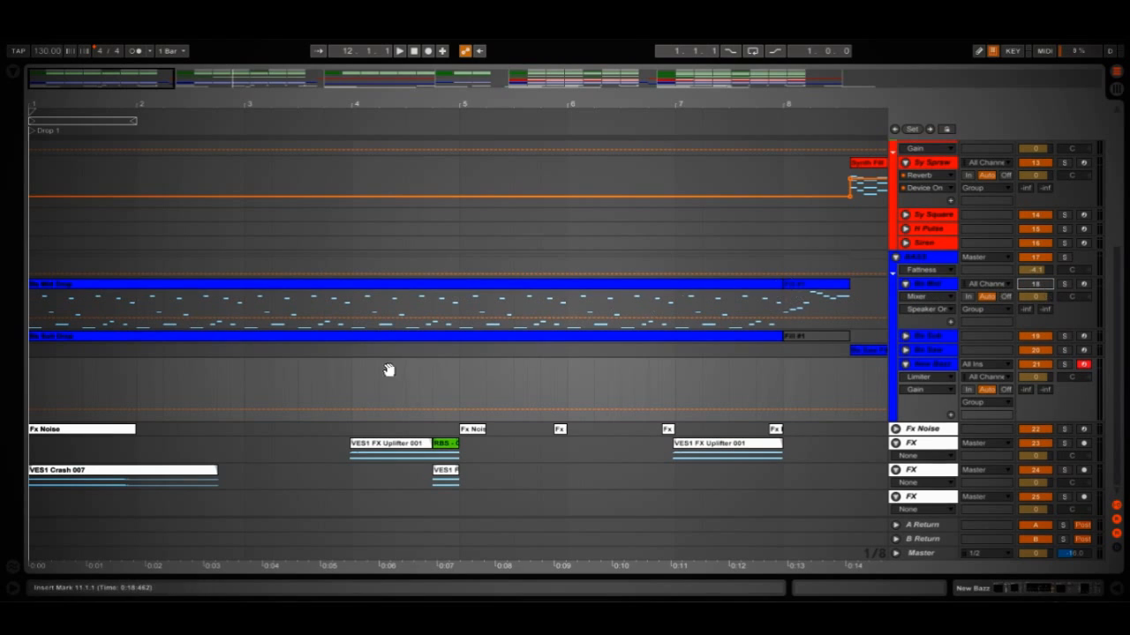
pyautogui.moveTo(388, 370); pyautogui.dragTo(513, 374)
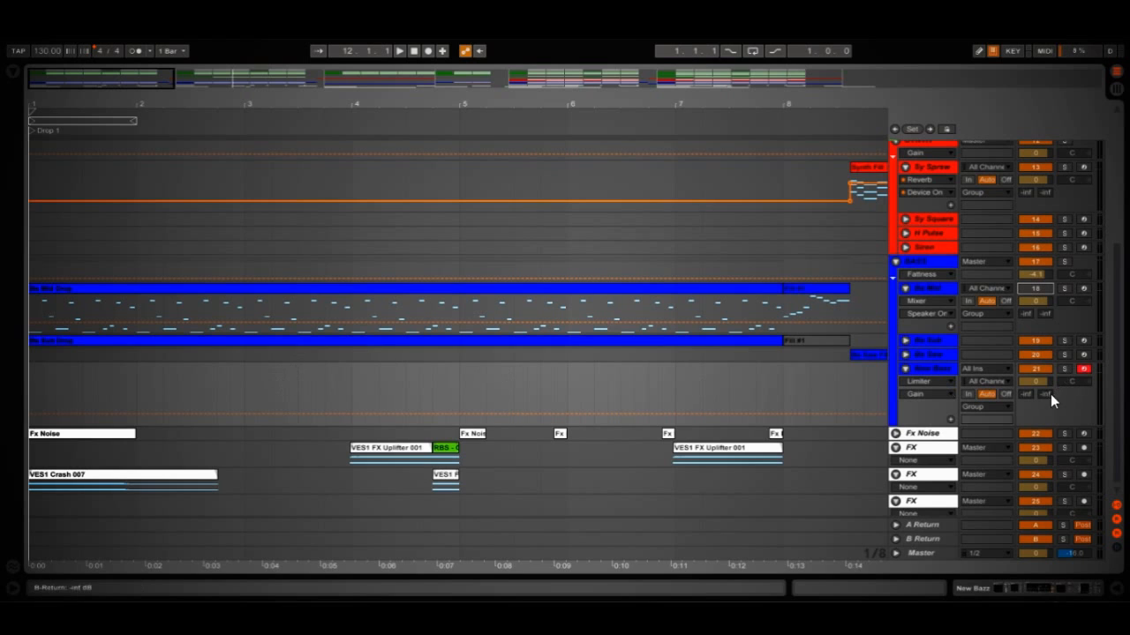
# Copy the Bs Mid drop clip (bars 1 to 8) onto the New Bazz track and rename the copy "New Bazz".
pyautogui.click(85, 296)
pyautogui.moveTo(99, 314); pyautogui.dragTo(121, 381)
pyautogui.hotkey('ctrl', 'r')
pyautogui.write('New Baz')
pyautogui.press('Return')
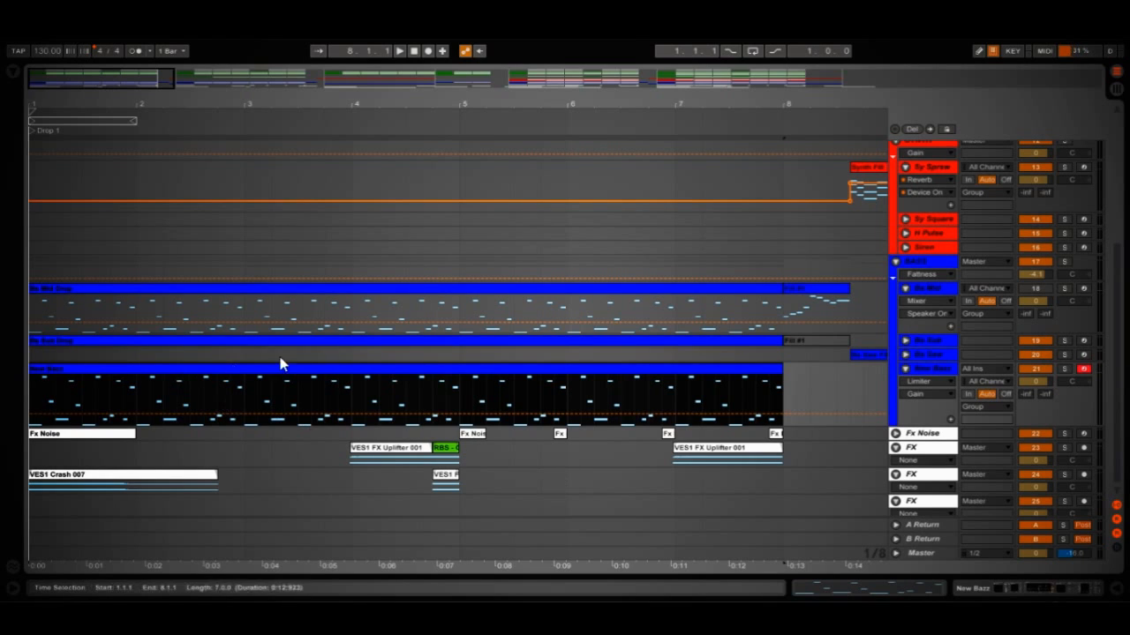
# Solo New Bazz and audition its drop clip from bar 1, on its own and together with the soloed Sidechain track.
pyautogui.click(1065, 369)
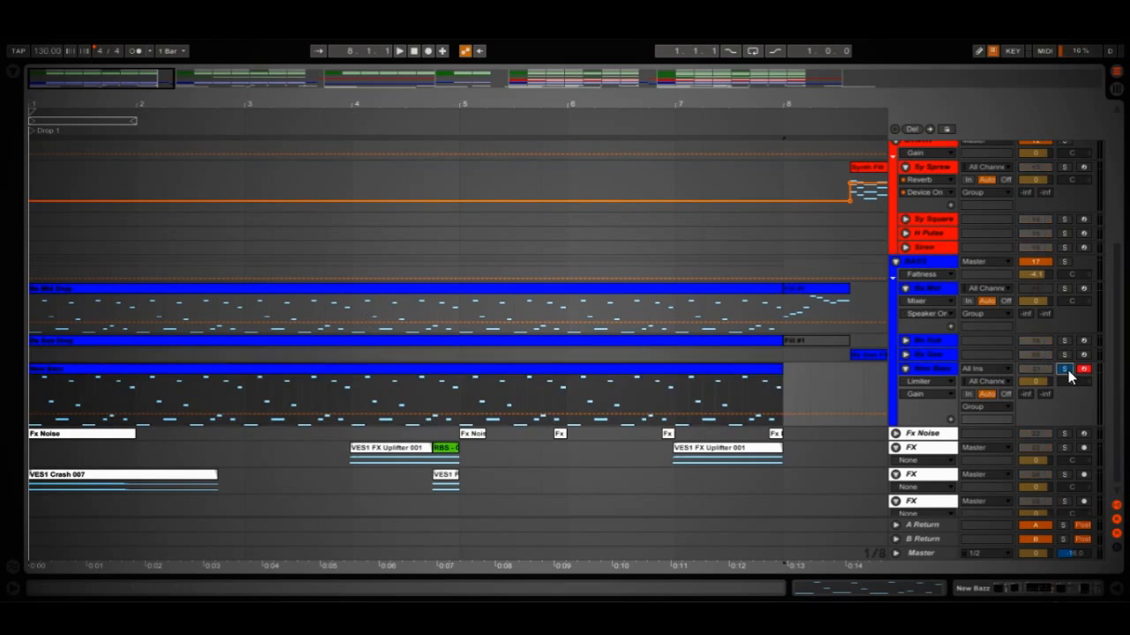
pyautogui.click(46, 370)
pyautogui.press('space')
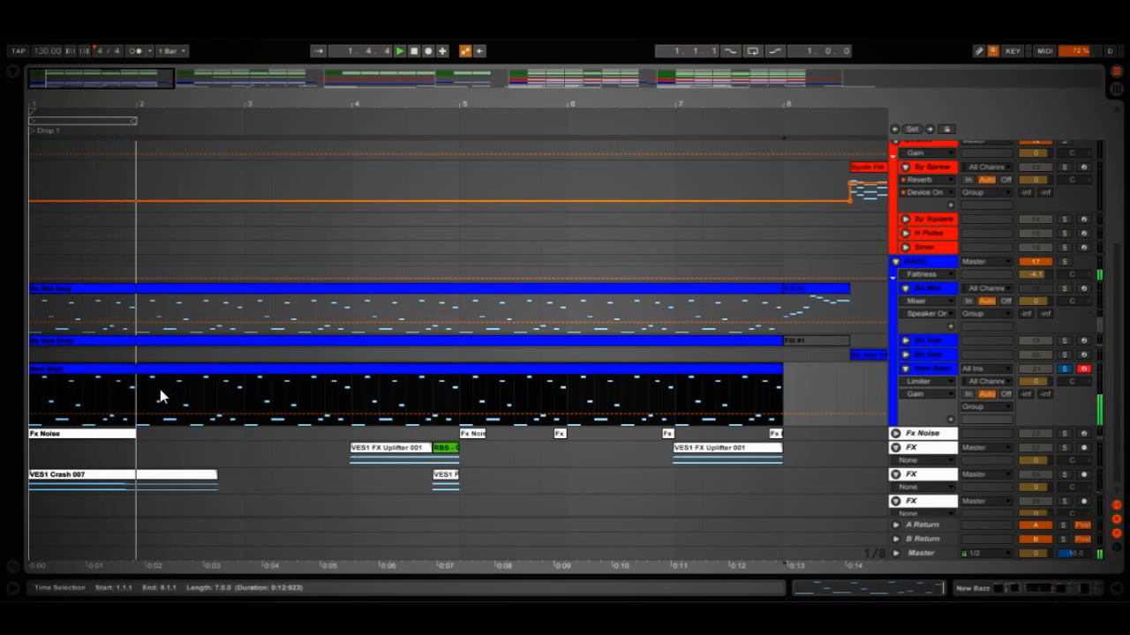
pyautogui.scroll(1, 309, 402)
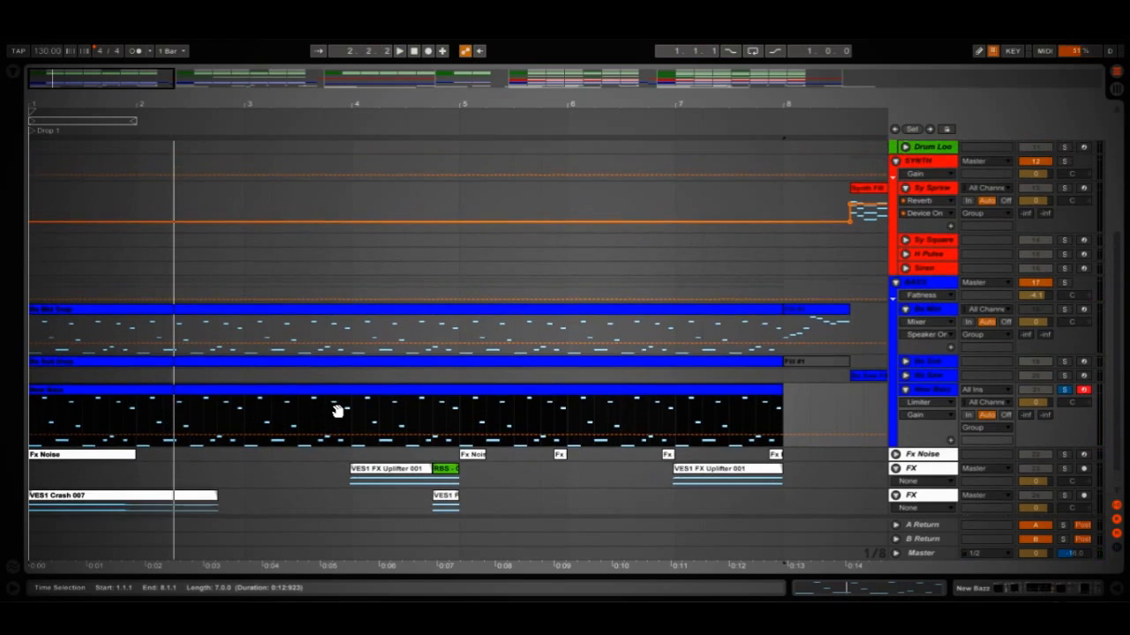
pyautogui.scroll(5, 684, 353)
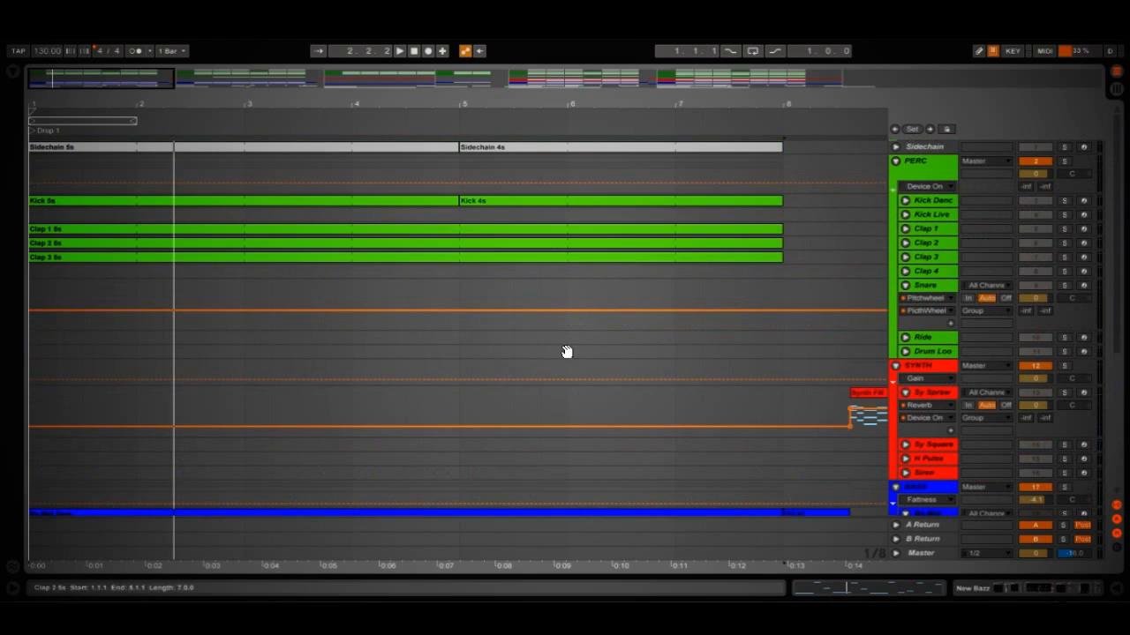
pyautogui.press('space')
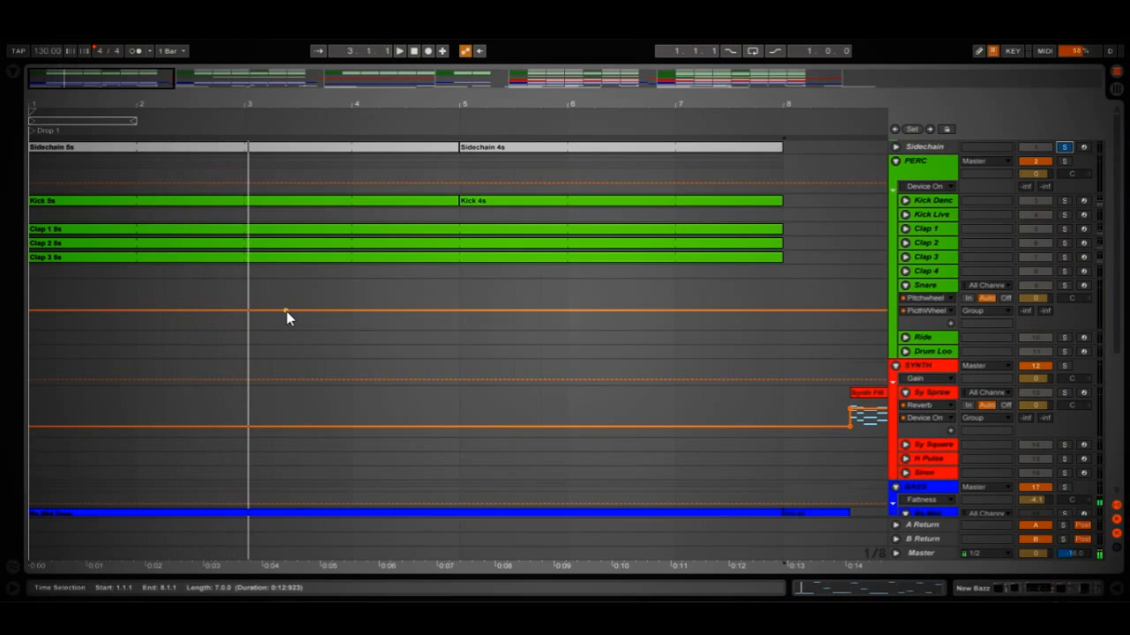
# Turn off the solos on New Bazz and Sidechain so every unmuted track plays.
pyautogui.scroll(-4, 361, 308)
pyautogui.click(1064, 422)
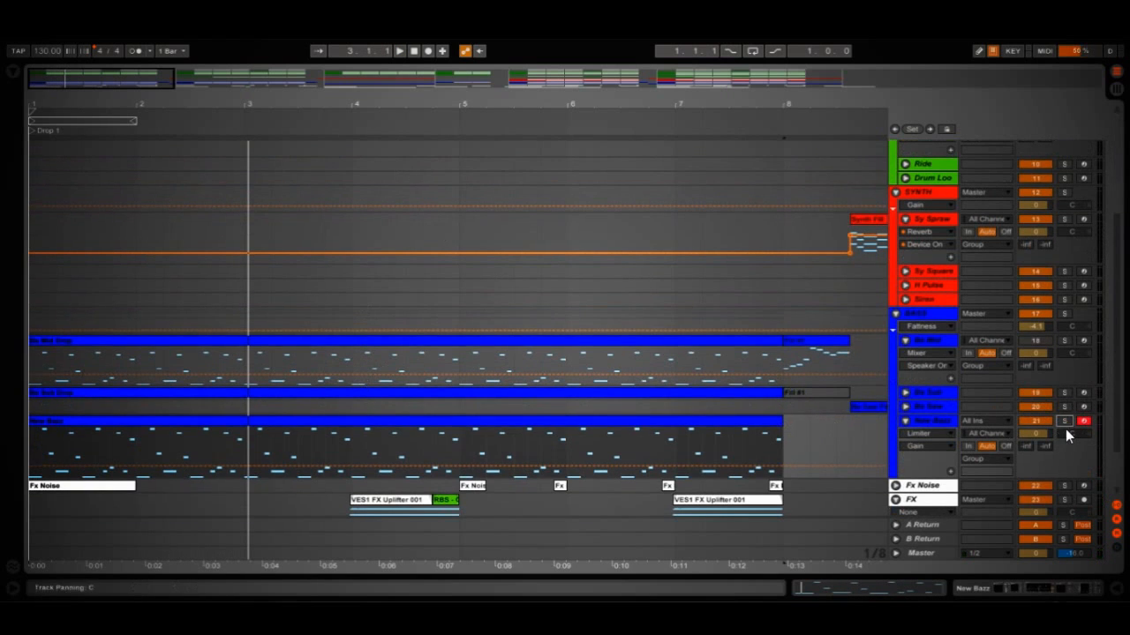
pyautogui.scroll(-1, 326, 389)
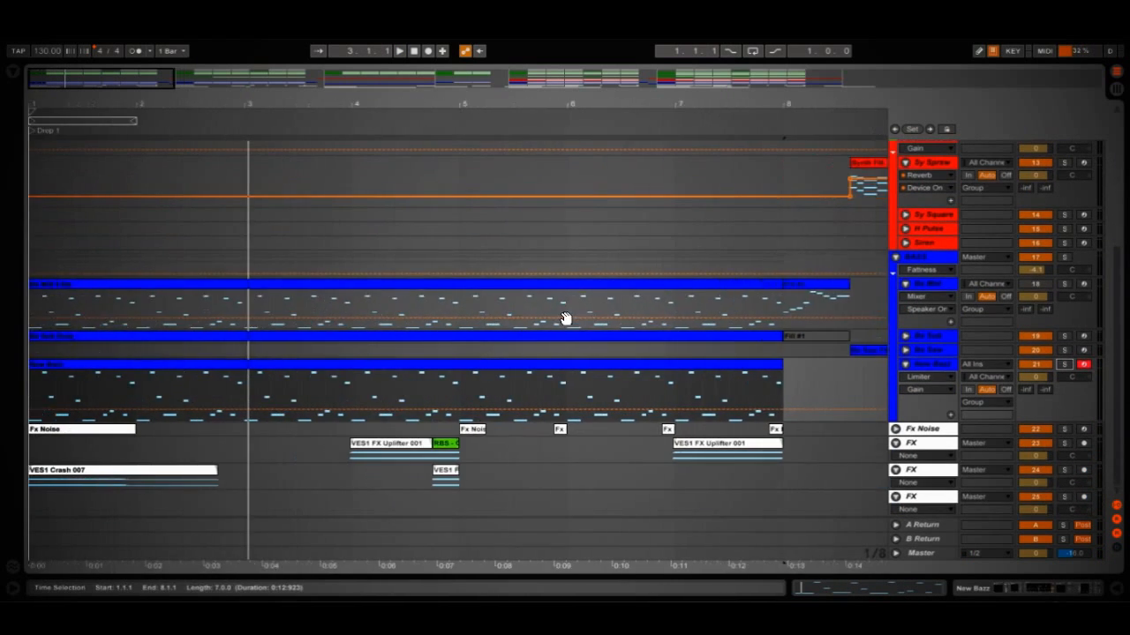
# Try to recolor the deactivated Fill #1 clip at bar 8 on the Bs Sub track.
pyautogui.hscroll(5, 565, 317)
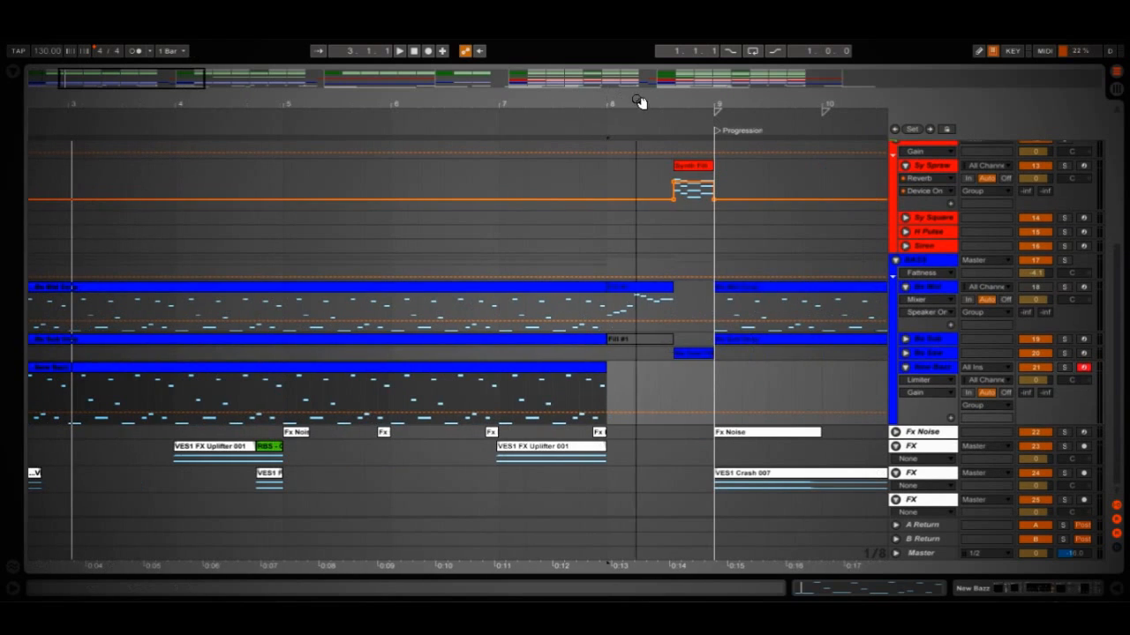
pyautogui.moveTo(638, 101); pyautogui.dragTo(635, 203)
pyautogui.moveTo(600, 371); pyautogui.dragTo(542, 341)
pyautogui.press('space')
pyautogui.rightClick(568, 339)
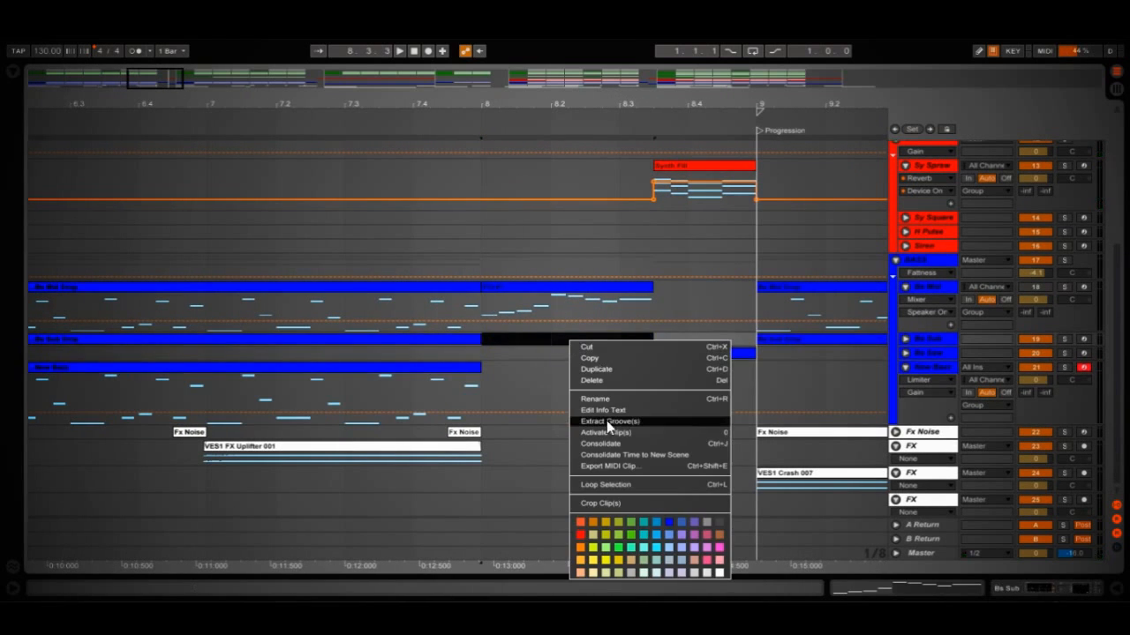
pyautogui.click(539, 343)
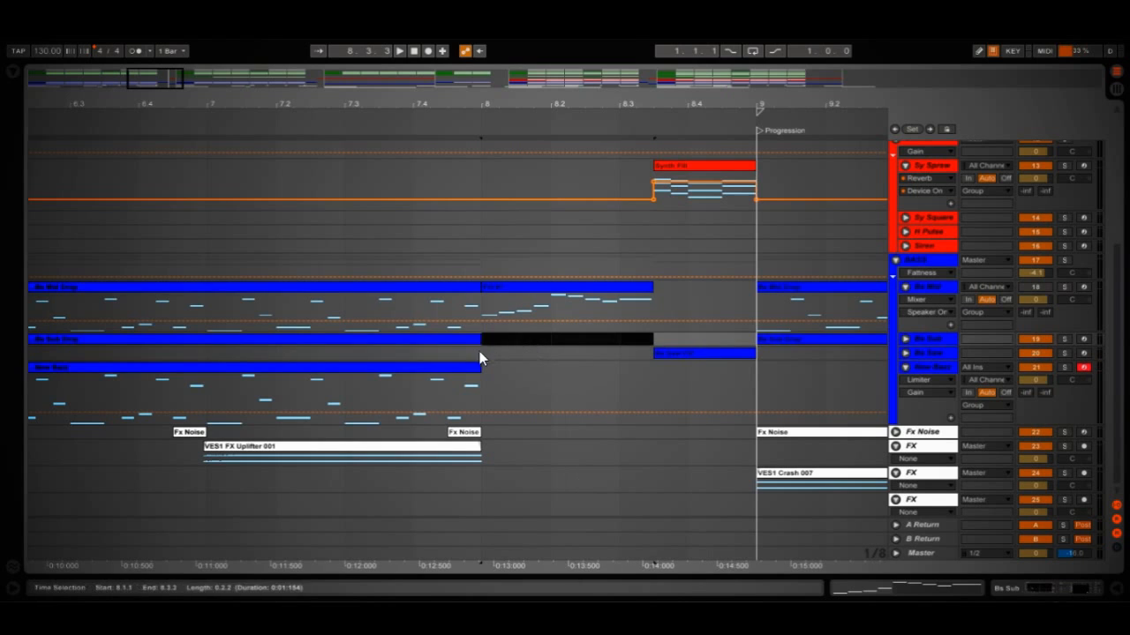
pyautogui.rightClick(595, 338)
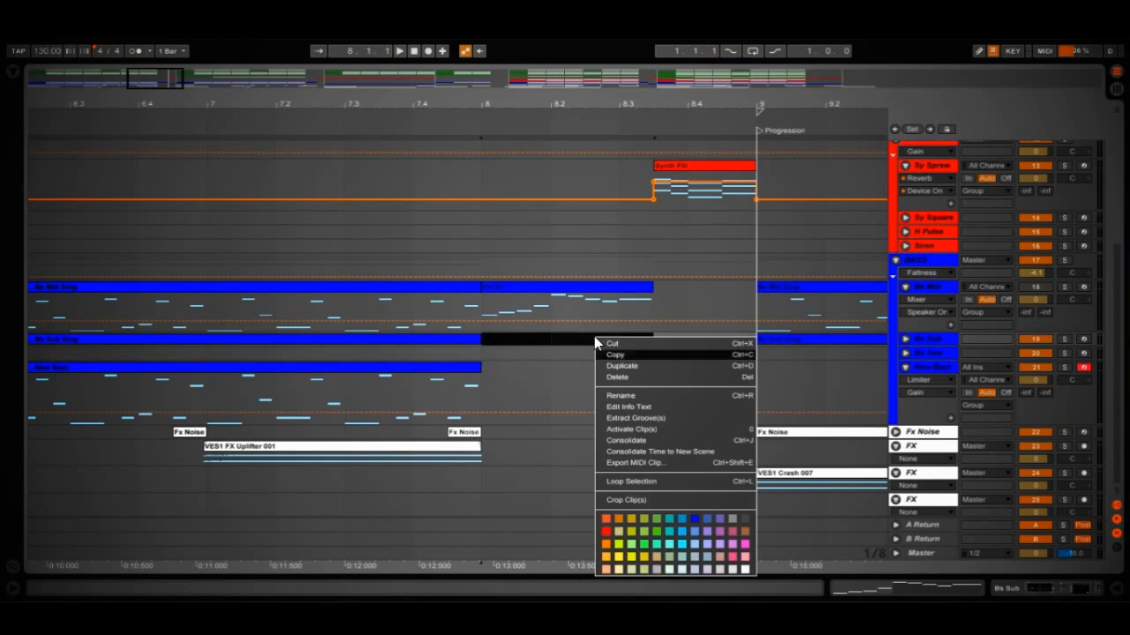
pyautogui.click(682, 518)
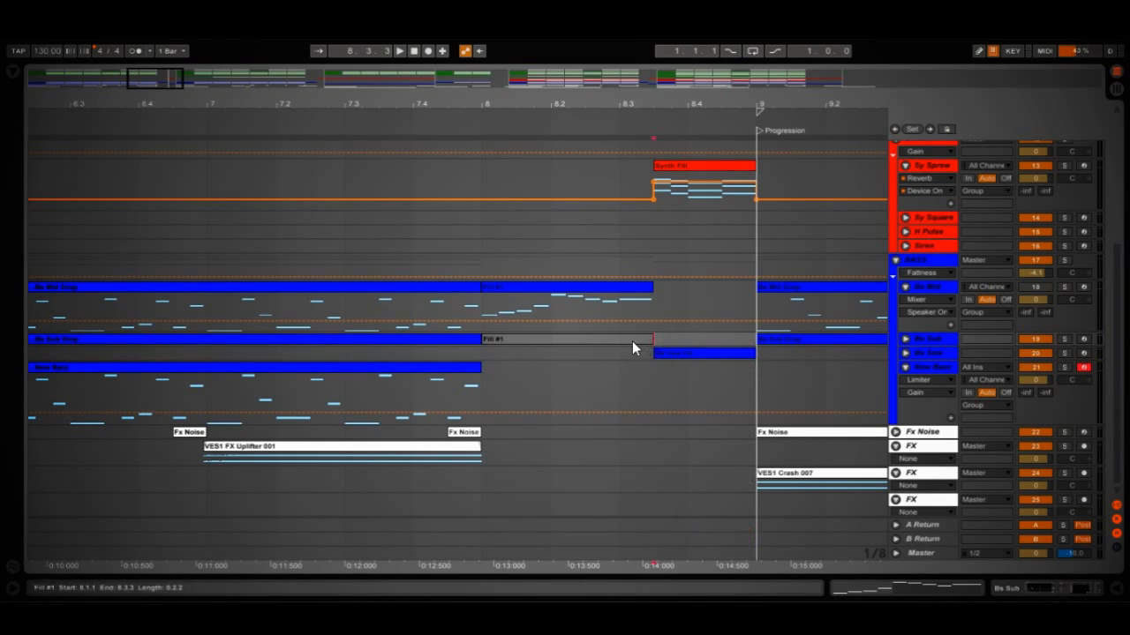
pyautogui.rightClick(632, 341)
pyautogui.click(649, 534)
pyautogui.click(654, 345)
pyautogui.rightClick(578, 337)
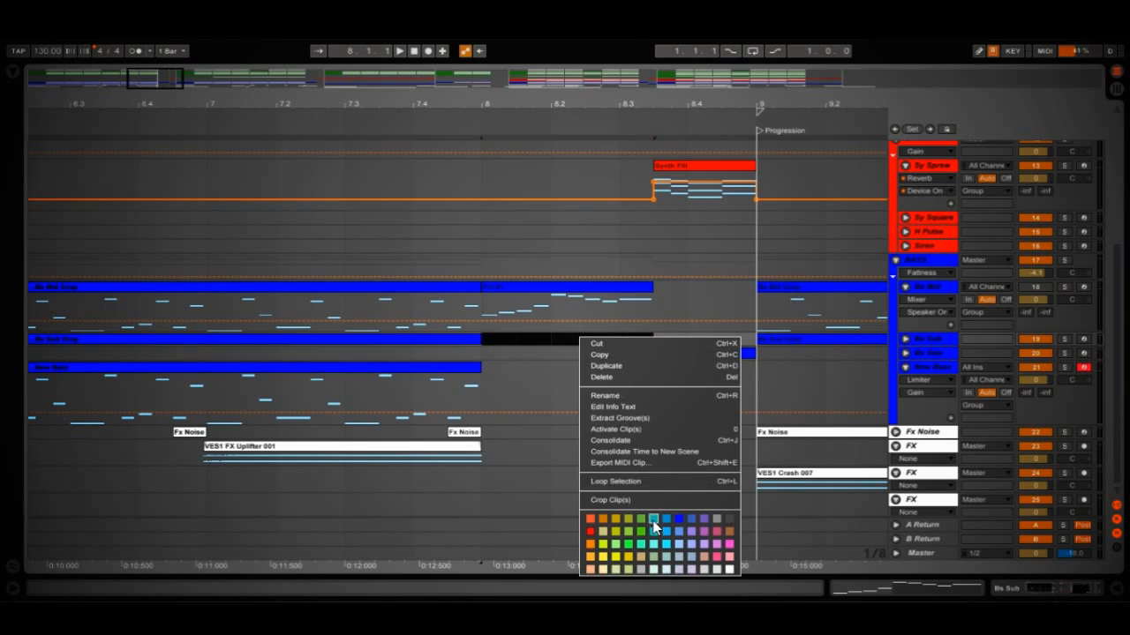
pyautogui.click(639, 529)
pyautogui.click(607, 358)
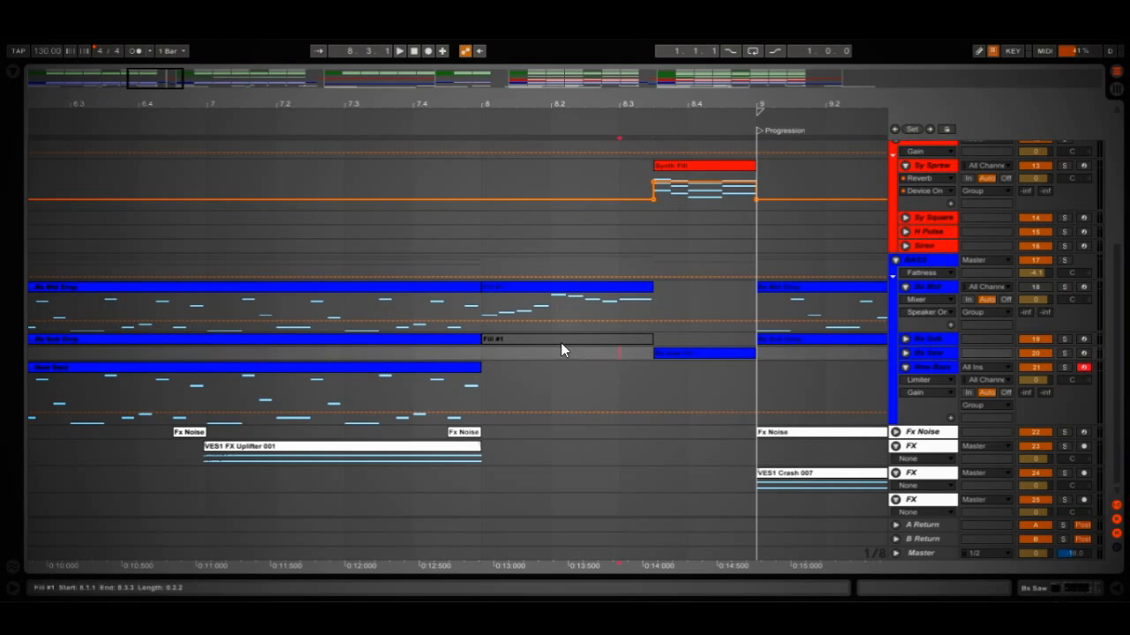
pyautogui.rightClick(562, 344)
pyautogui.click(659, 537)
pyautogui.click(637, 351)
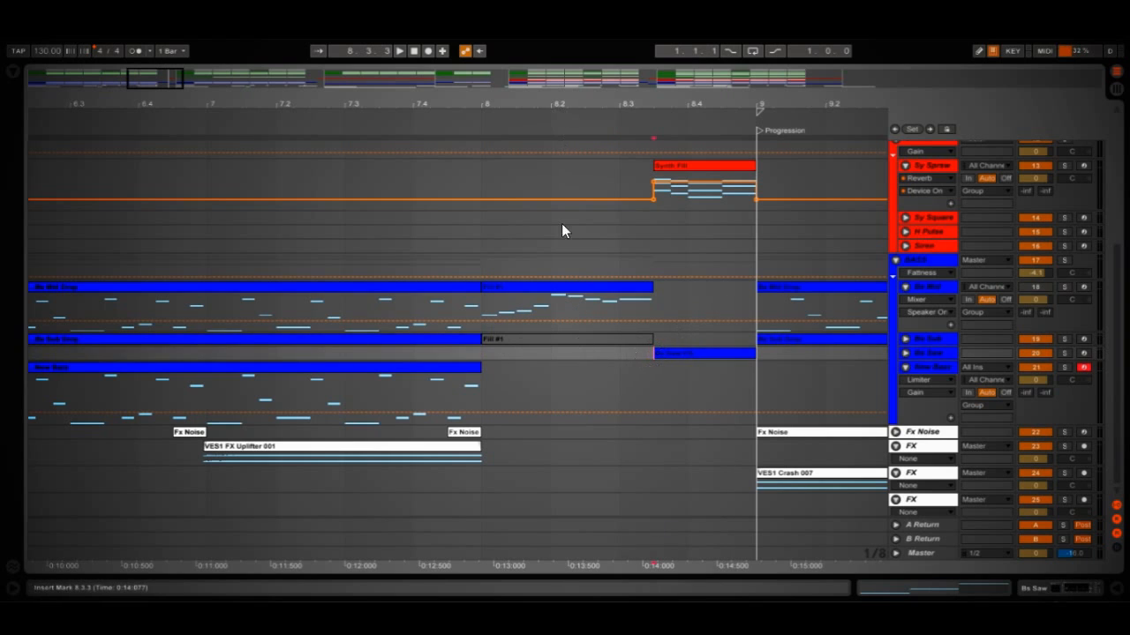
# Play the arrangement from the start of Drop 1 through the fill leading into the Progression section.
pyautogui.moveTo(613, 108); pyautogui.dragTo(353, 108)
pyautogui.moveTo(477, 311); pyautogui.dragTo(479, 323)
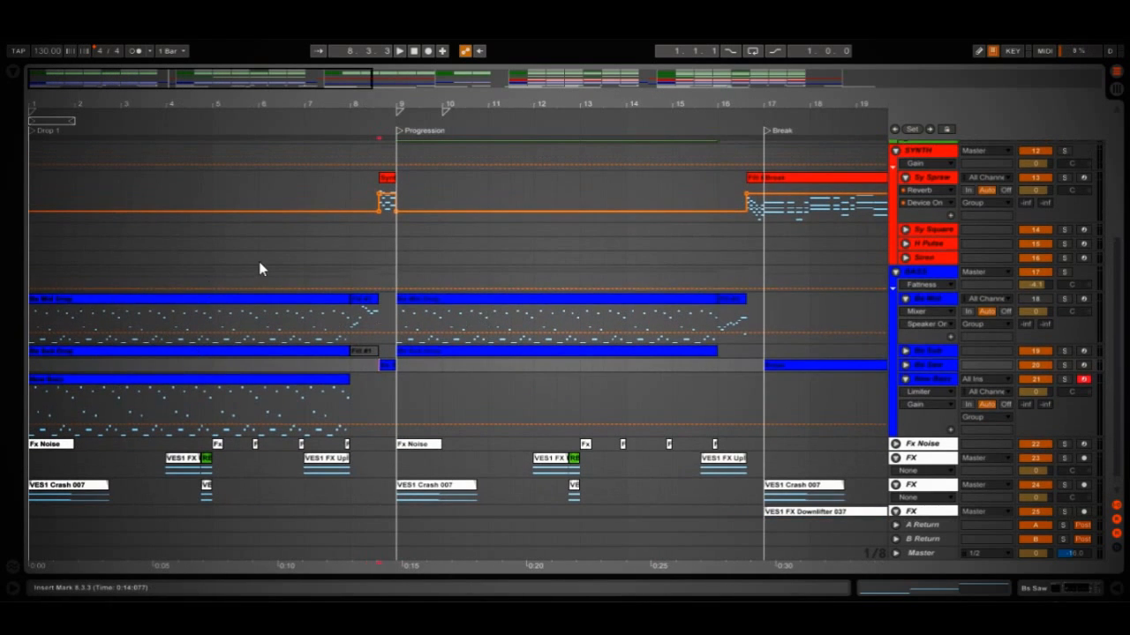
pyautogui.scroll(-1, 291, 284)
pyautogui.moveTo(298, 364)
pyautogui.mouseDown()
pyautogui.moveTo(298, 446)
pyautogui.moveTo(302, 364)
pyautogui.mouseUp()
pyautogui.click(33, 178)
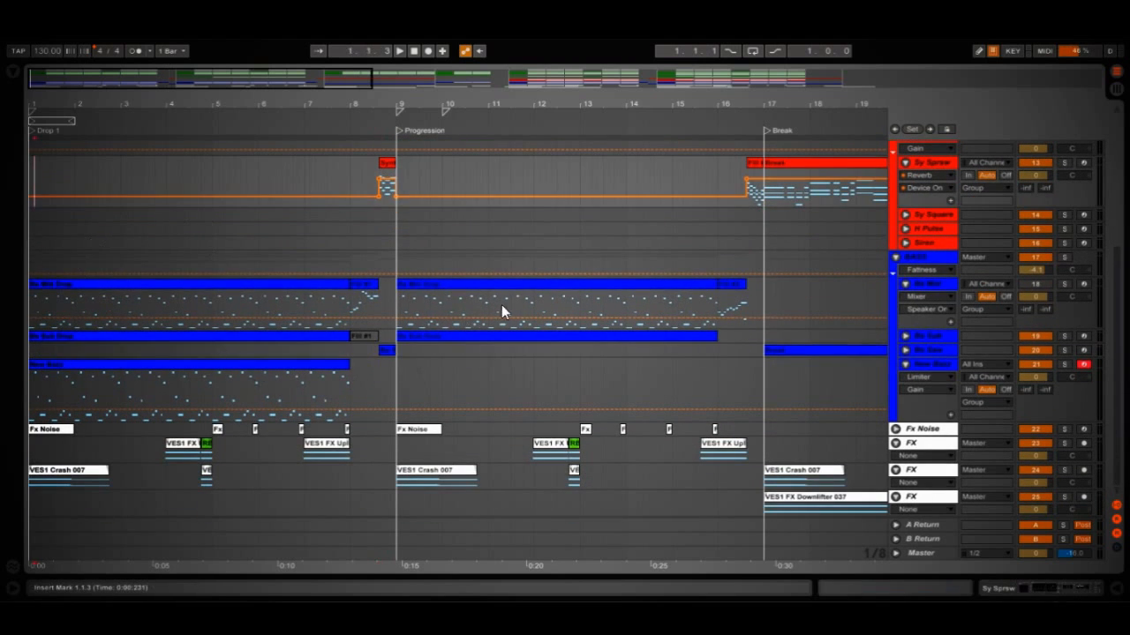
pyautogui.moveTo(319, 78); pyautogui.dragTo(224, 83)
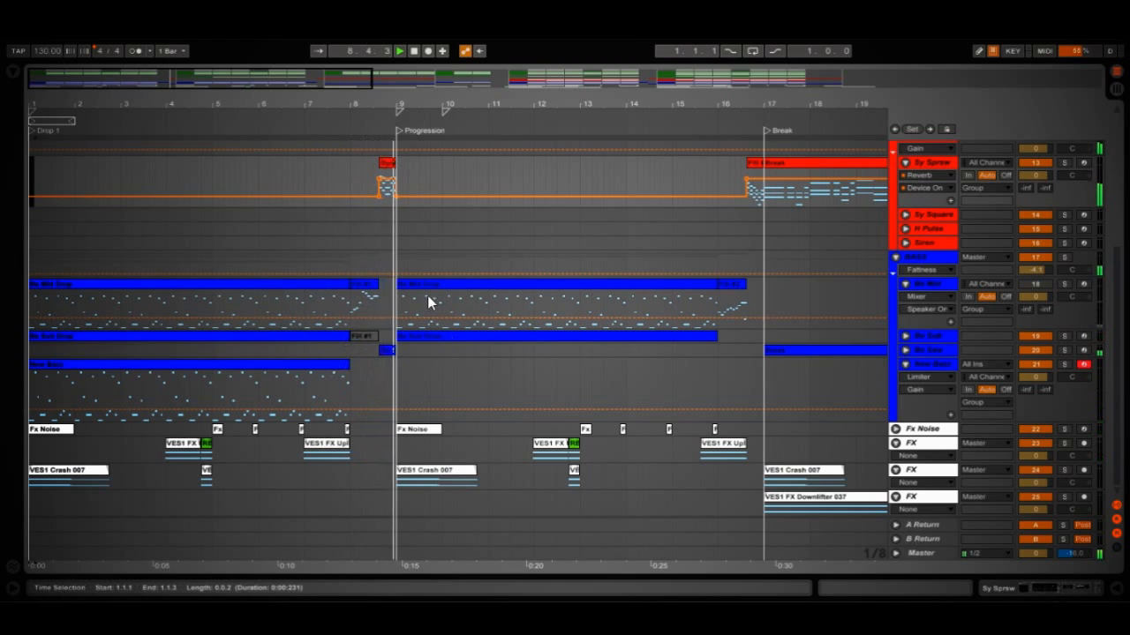
pyautogui.moveTo(351, 105); pyautogui.dragTo(350, 137)
pyautogui.moveTo(374, 341); pyautogui.dragTo(371, 397)
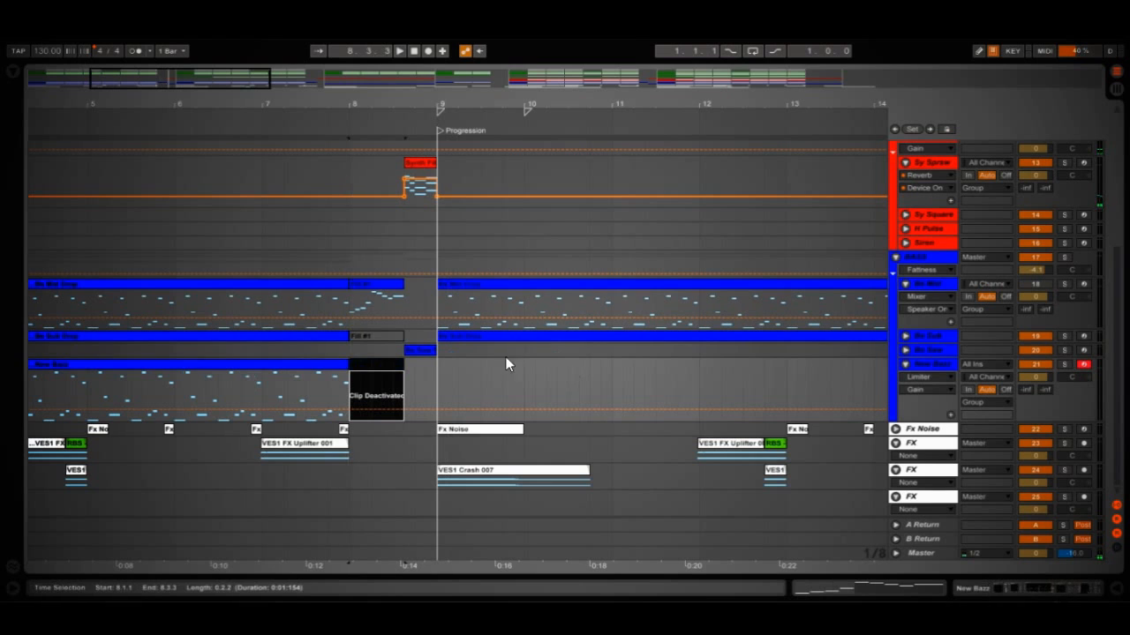
pyautogui.press('Delete')
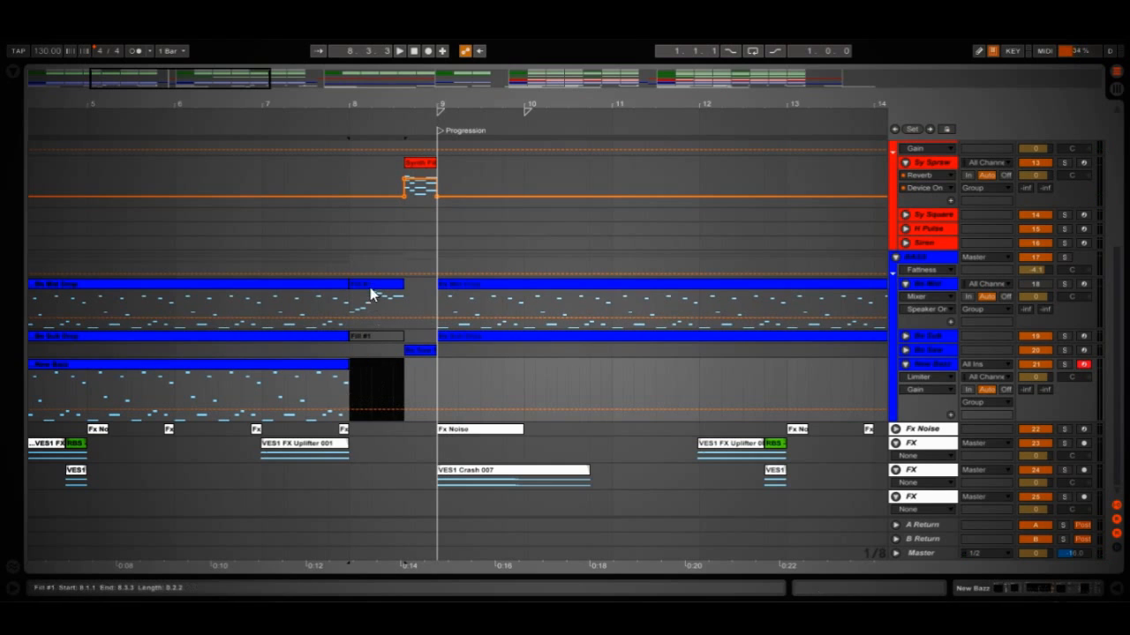
# Copy Bs Mid's Fill #1 clip at bar 8 and its drop clip at bar 9 onto New Bazz, and play from bar 7.
pyautogui.doubleClick(371, 285)
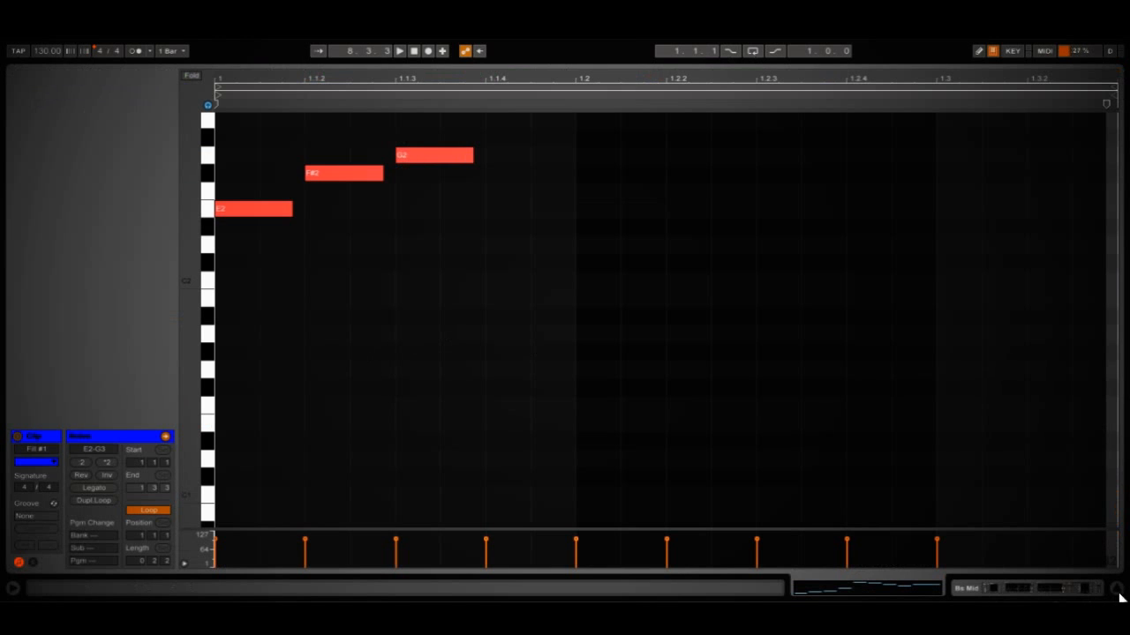
pyautogui.click(1119, 591)
pyautogui.moveTo(377, 285); pyautogui.dragTo(375, 366)
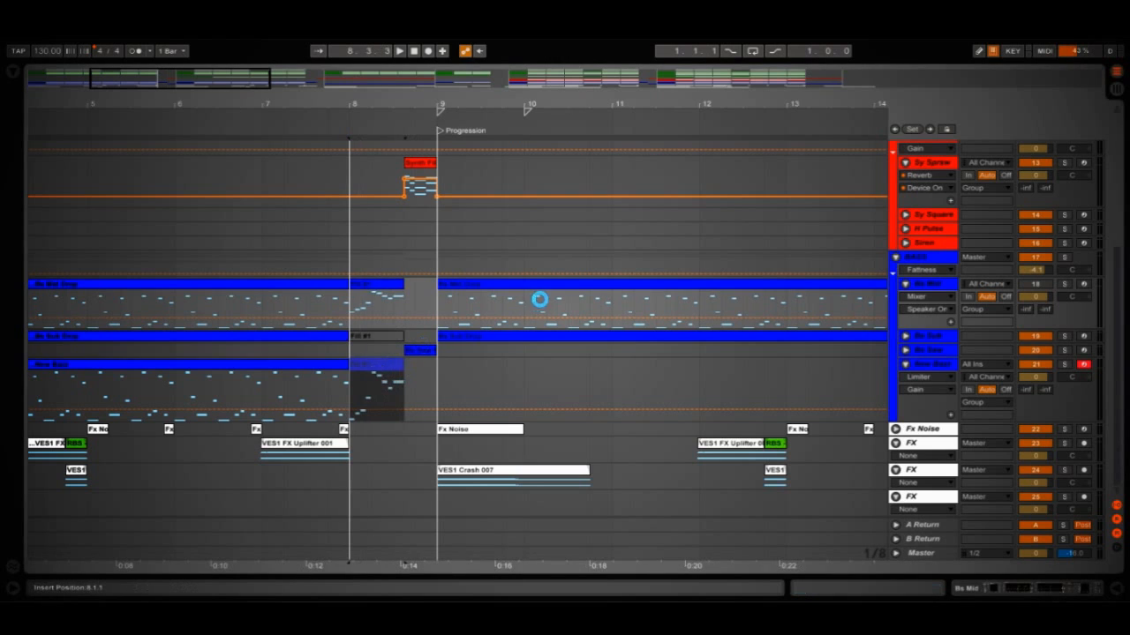
pyautogui.moveTo(511, 287); pyautogui.dragTo(547, 362)
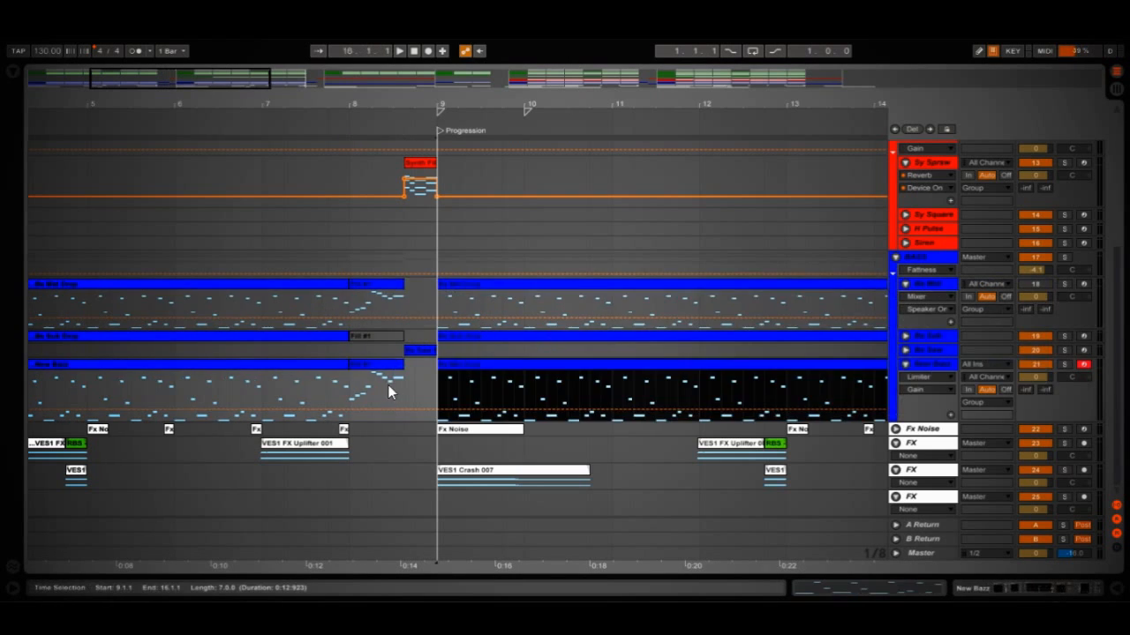
pyautogui.click(294, 241)
pyautogui.press('space')
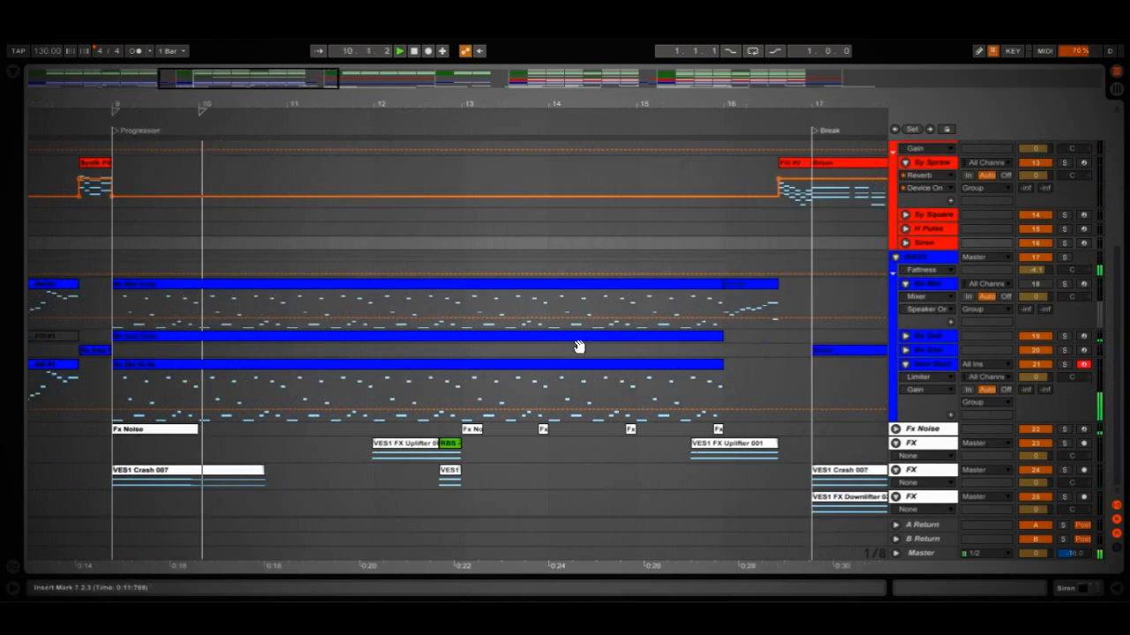
# Copy the Bs Mid clips from bar 16 to bar 34 onto New Bazz, aligned at 16.1.1.
pyautogui.click(622, 284)
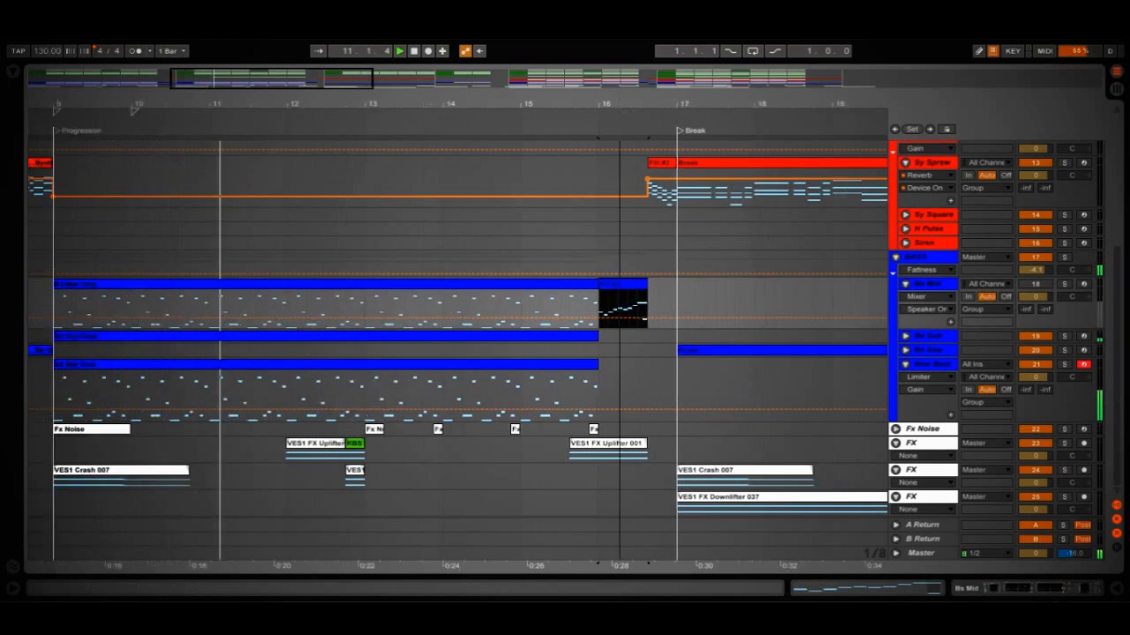
pyautogui.moveTo(620, 105); pyautogui.dragTo(630, 126)
pyautogui.moveTo(544, 315); pyautogui.dragTo(429, 321)
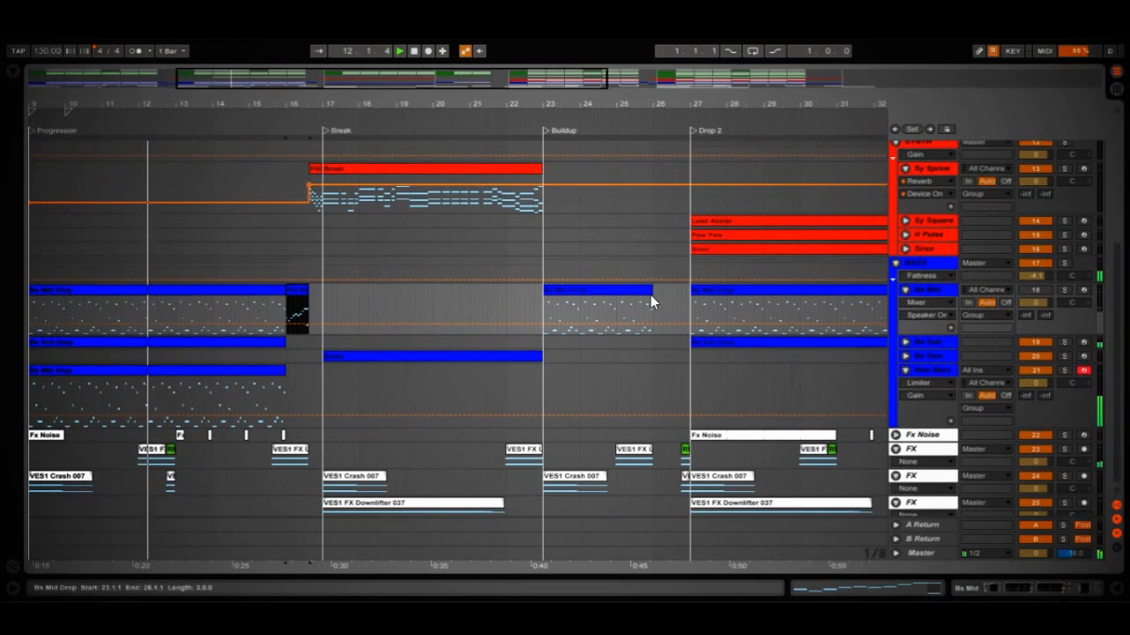
pyautogui.moveTo(627, 287); pyautogui.dragTo(736, 377)
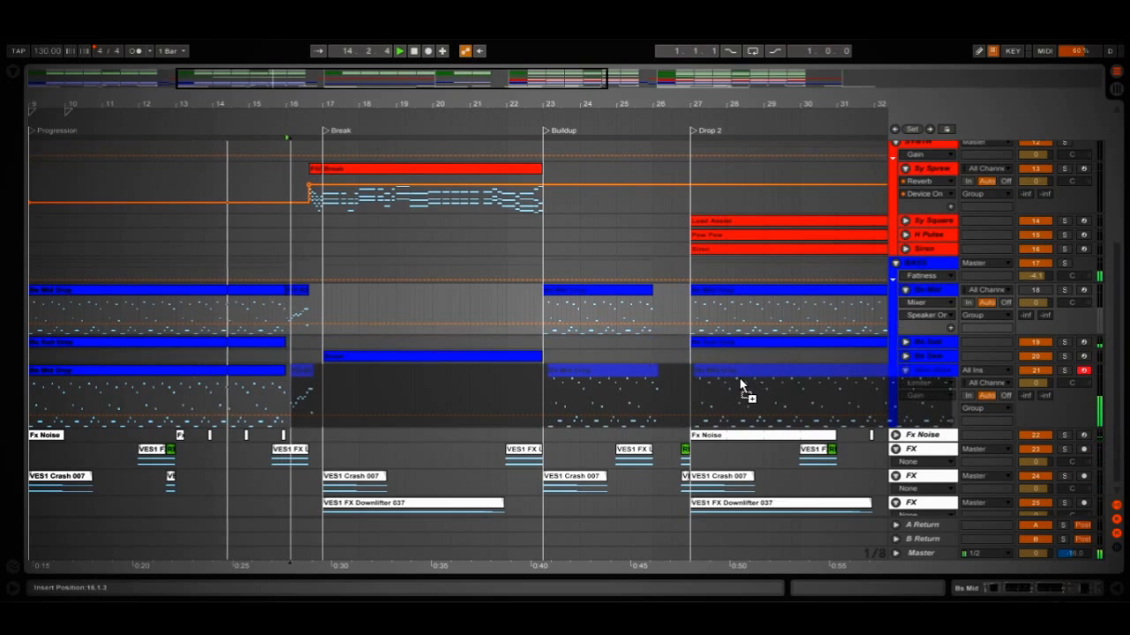
pyautogui.moveTo(323, 106); pyautogui.dragTo(329, 168)
pyautogui.moveTo(267, 370); pyautogui.dragTo(254, 376)
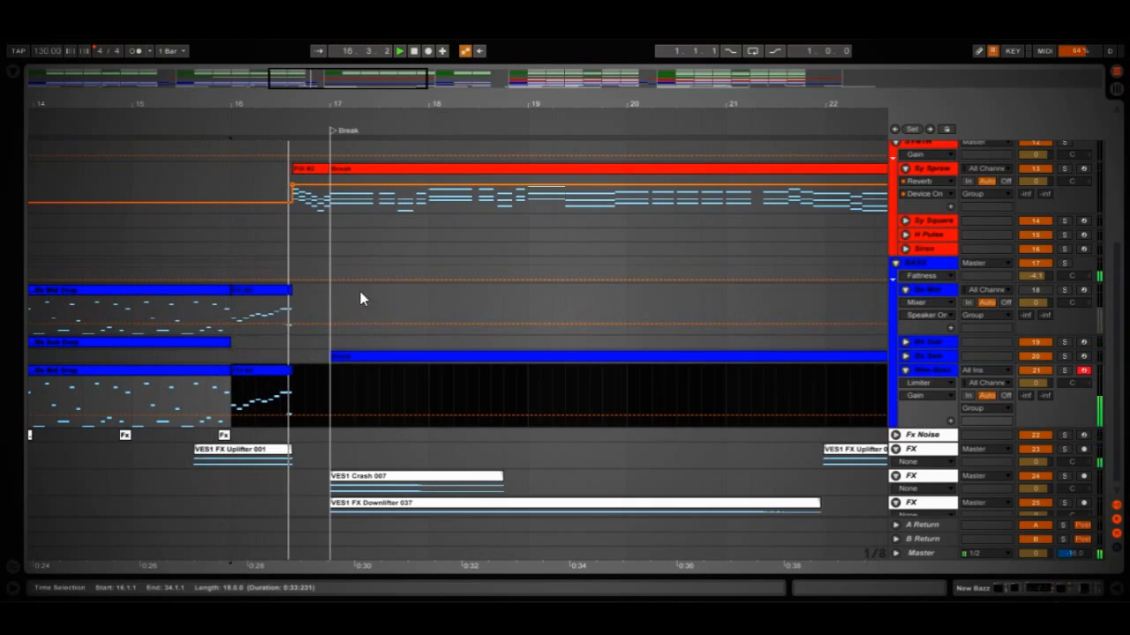
pyautogui.moveTo(423, 105); pyautogui.dragTo(424, 64)
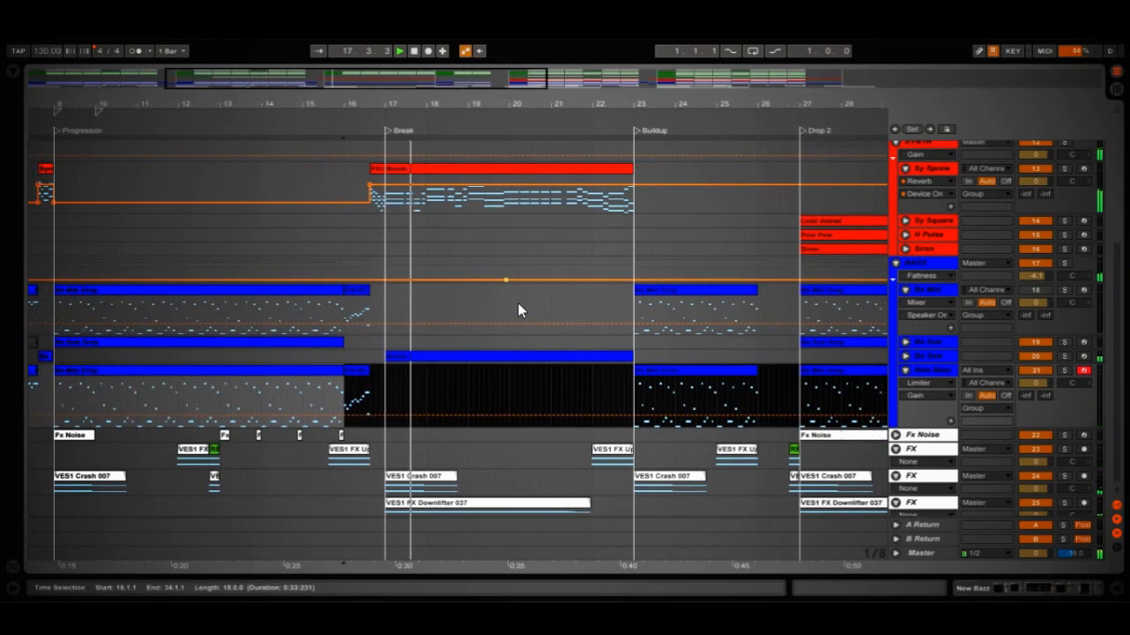
# Copy the Bs Mid fill and Progression clips from bar 34 to bar 43 onto New Bazz at the same position.
pyautogui.moveTo(593, 376); pyautogui.dragTo(249, 385)
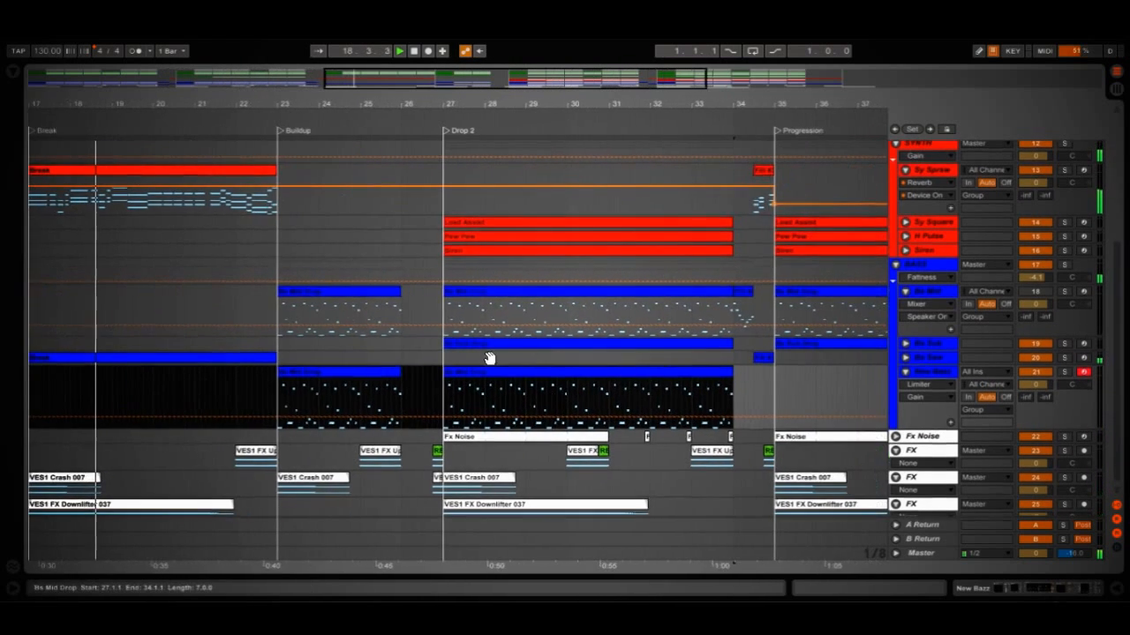
pyautogui.moveTo(663, 364); pyautogui.dragTo(371, 358)
pyautogui.moveTo(448, 291); pyautogui.dragTo(567, 370)
pyautogui.moveTo(466, 365); pyautogui.dragTo(644, 365)
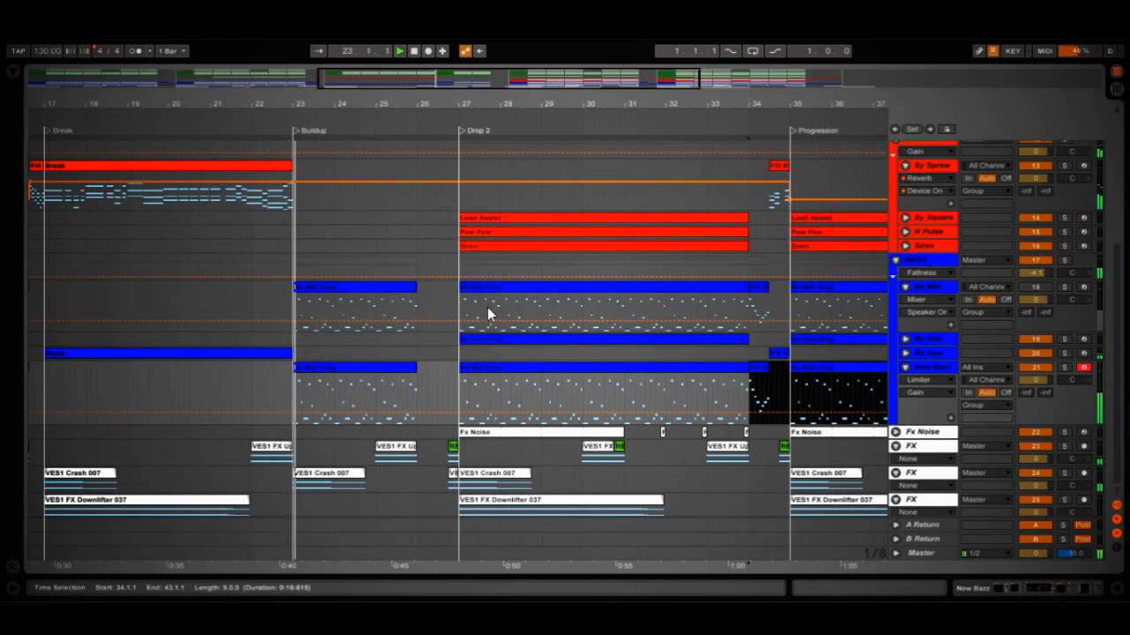
# Listen to the arrangement through Drop 2 and Progression up to End Fade, and replay the ending from 44.4.3.
pyautogui.moveTo(443, 353); pyautogui.dragTo(474, 379)
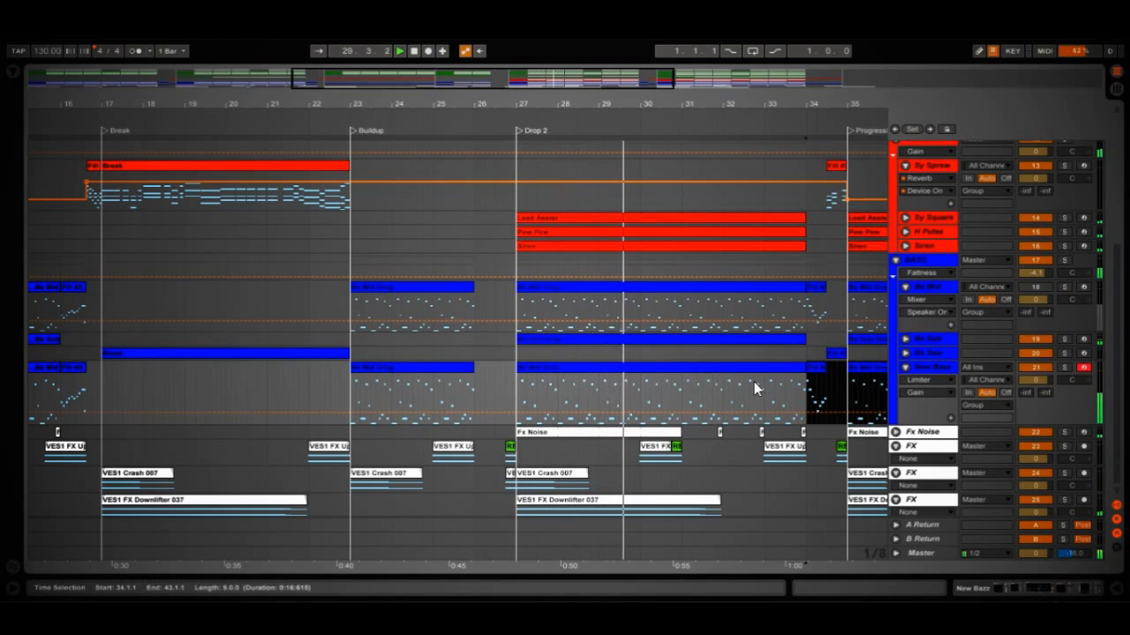
pyautogui.moveTo(626, 78); pyautogui.dragTo(806, 91)
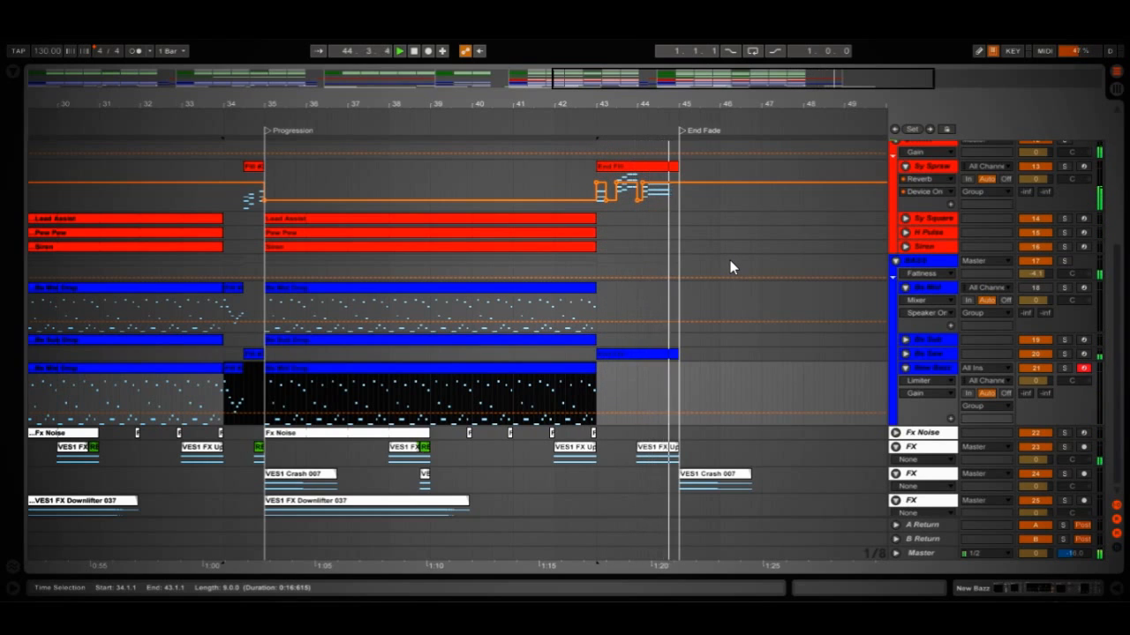
pyautogui.press('space')
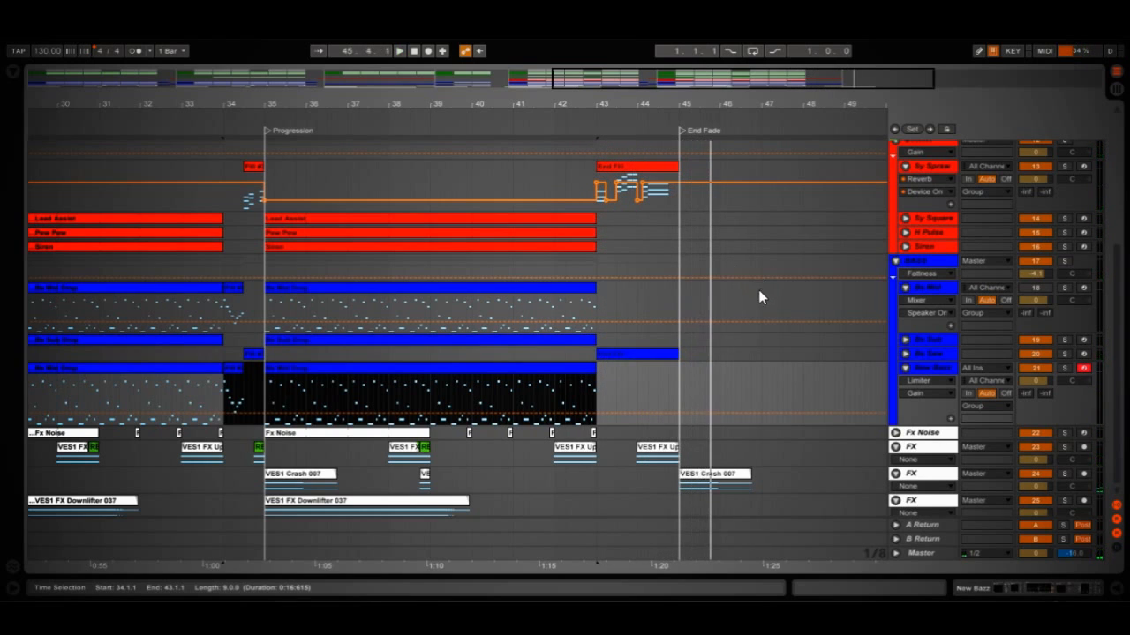
pyautogui.moveTo(509, 328); pyautogui.dragTo(711, 331)
pyautogui.moveTo(704, 82); pyautogui.dragTo(738, 82)
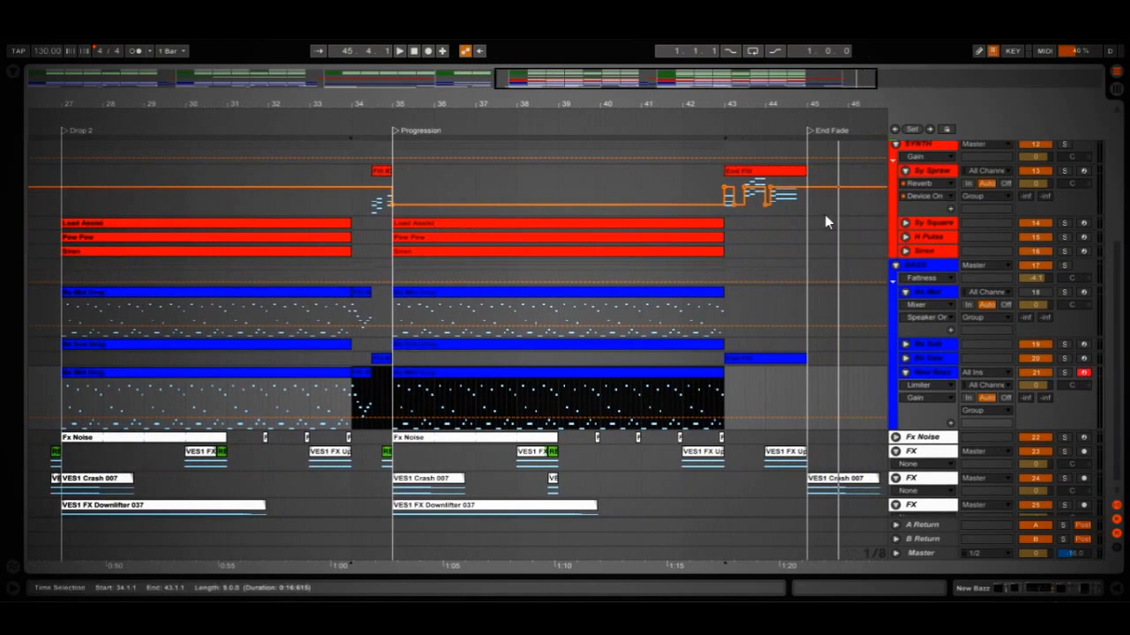
pyautogui.click(802, 235)
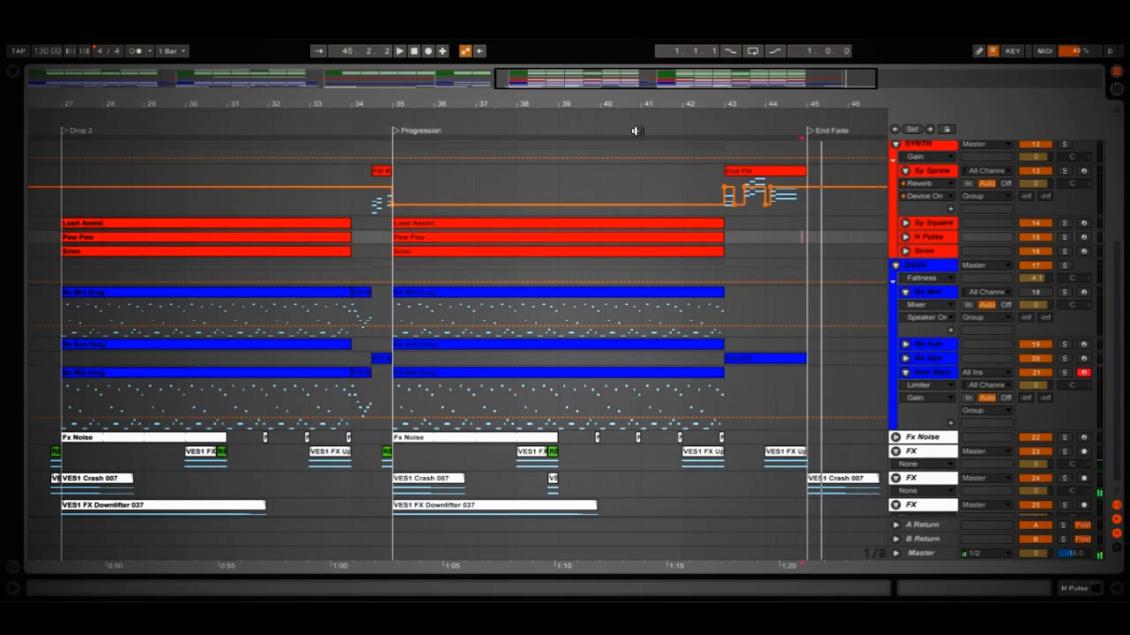
# Examine the whole arrangement from Drop 1 to End Fade across the percussion, synth, bass and FX tracks.
pyautogui.moveTo(527, 82); pyautogui.dragTo(474, 72)
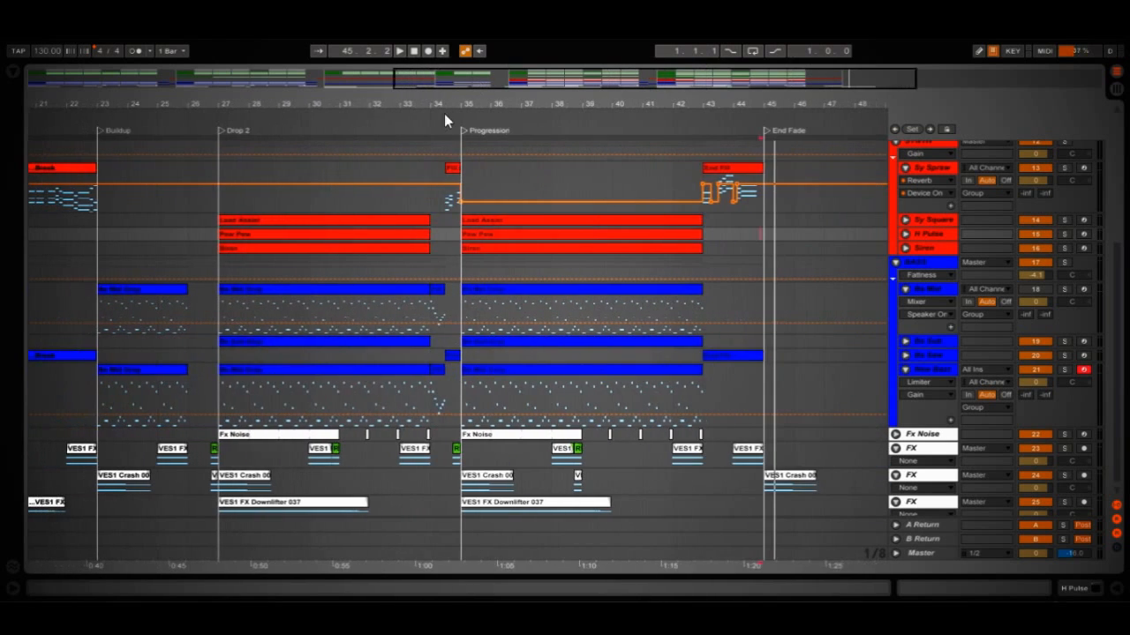
pyautogui.moveTo(238, 236); pyautogui.dragTo(598, 265)
pyautogui.moveTo(440, 81); pyautogui.dragTo(440, 54)
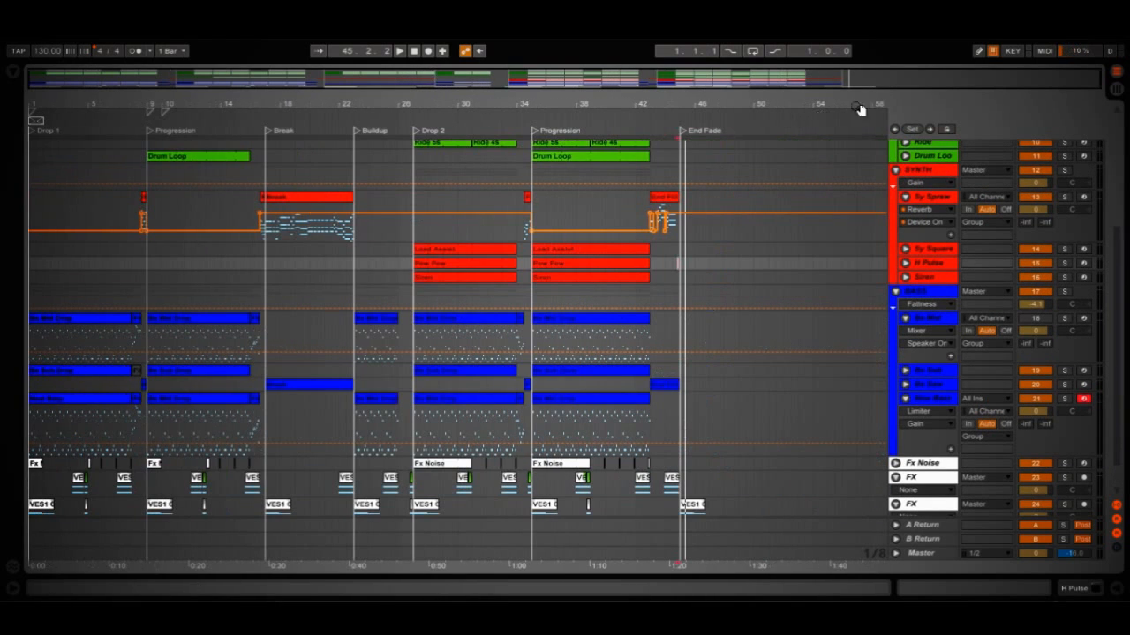
pyautogui.moveTo(1100, 86); pyautogui.dragTo(916, 86)
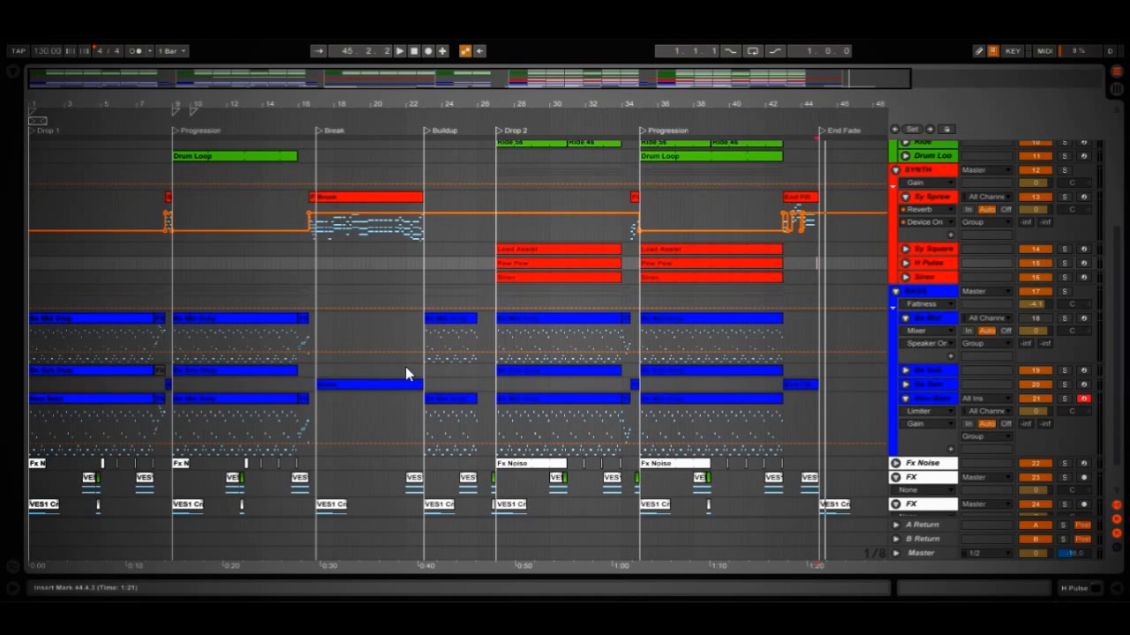
pyautogui.scroll(-1, 511, 377)
pyautogui.scroll(6, 511, 380)
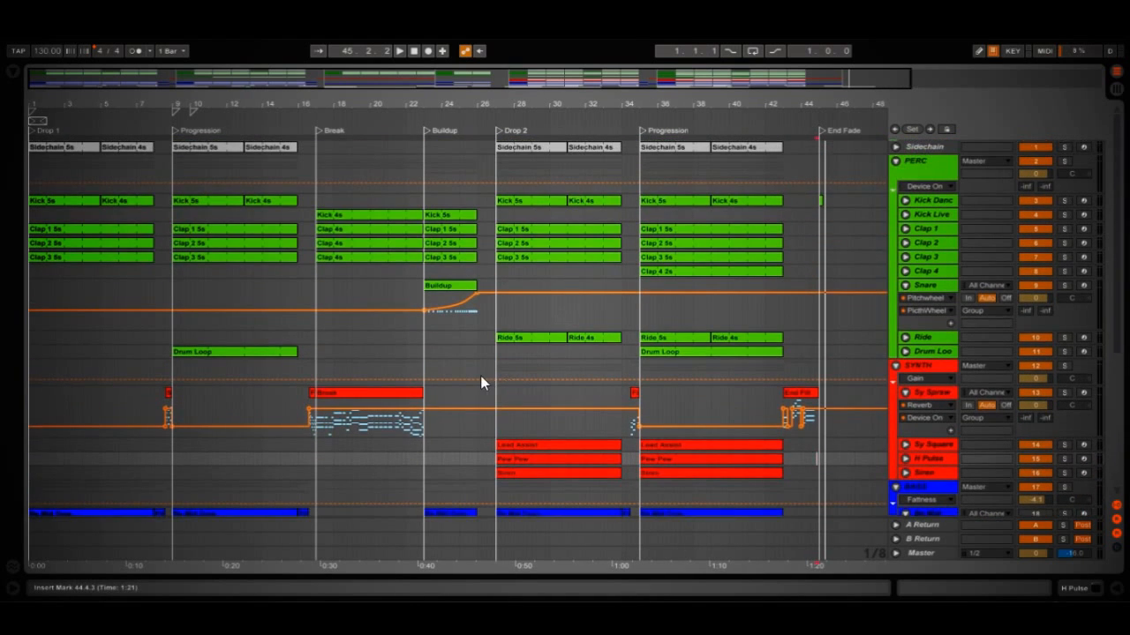
pyautogui.scroll(-6, 481, 382)
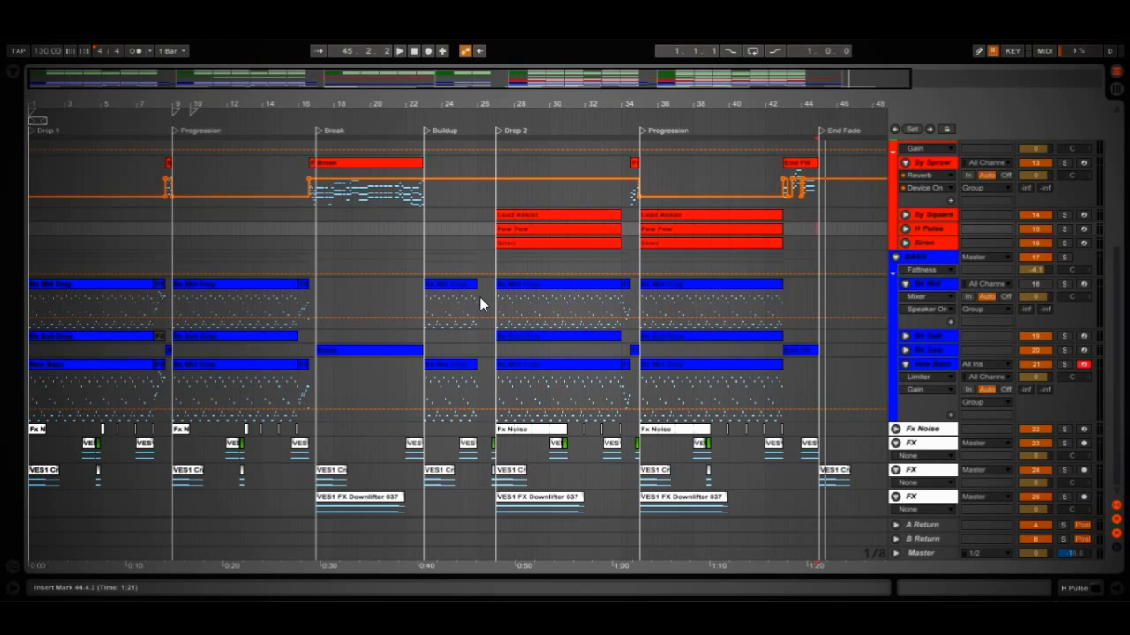
# Close the program without saving the changes to the SDS05 set.
pyautogui.hotkey('ctrl', 'q')
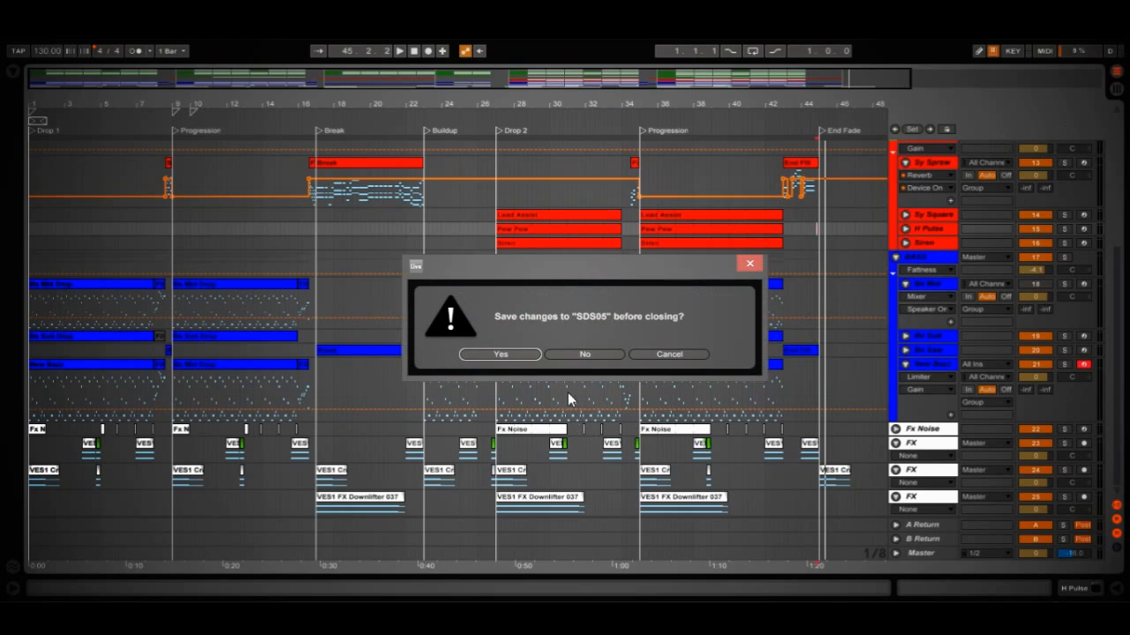
pyautogui.click(585, 357)
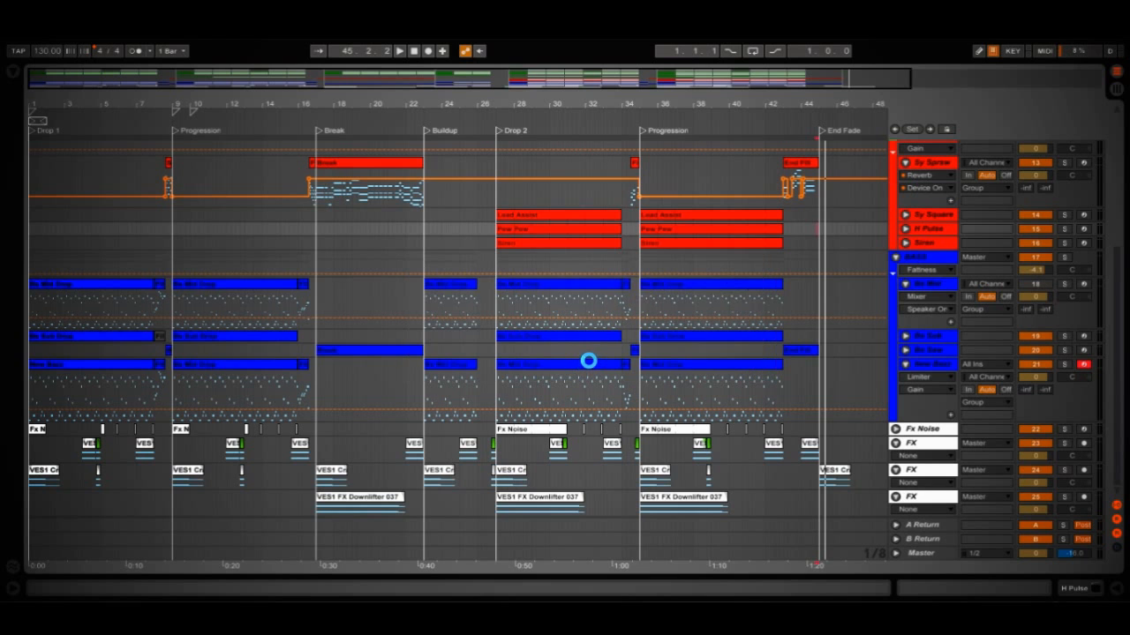